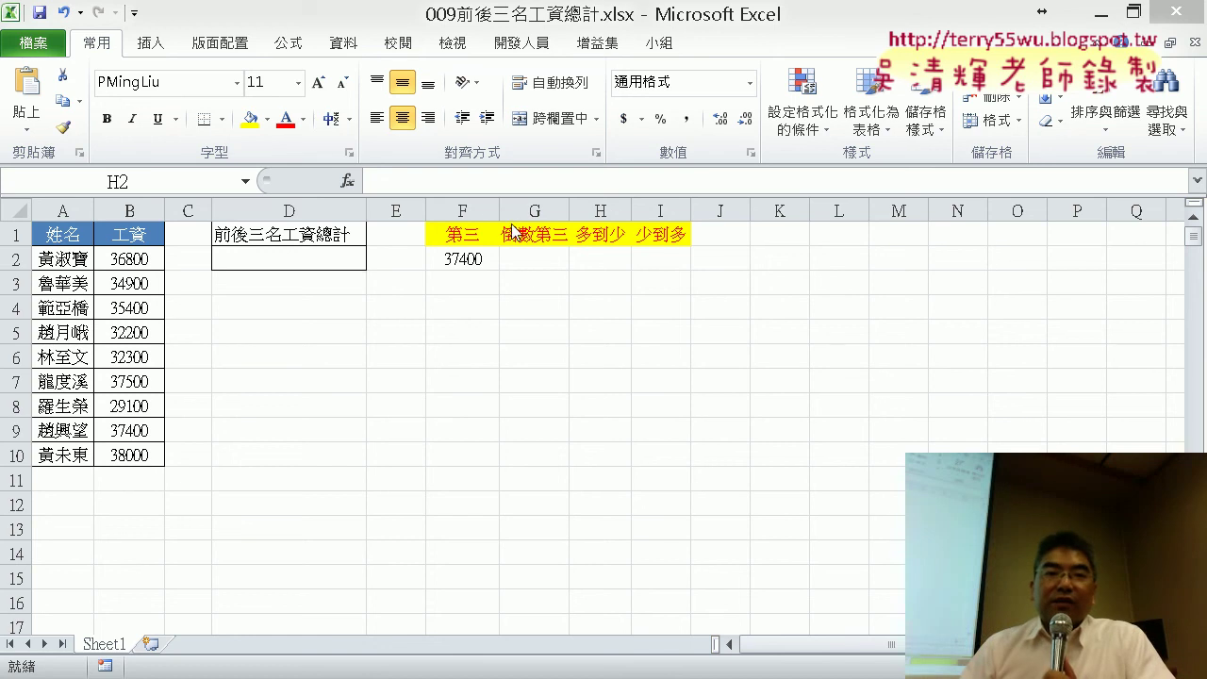
- Review F2's =LARGE(B2:B10,3) arguments (37400), keep them unchanged, and select G2
click(478, 261)
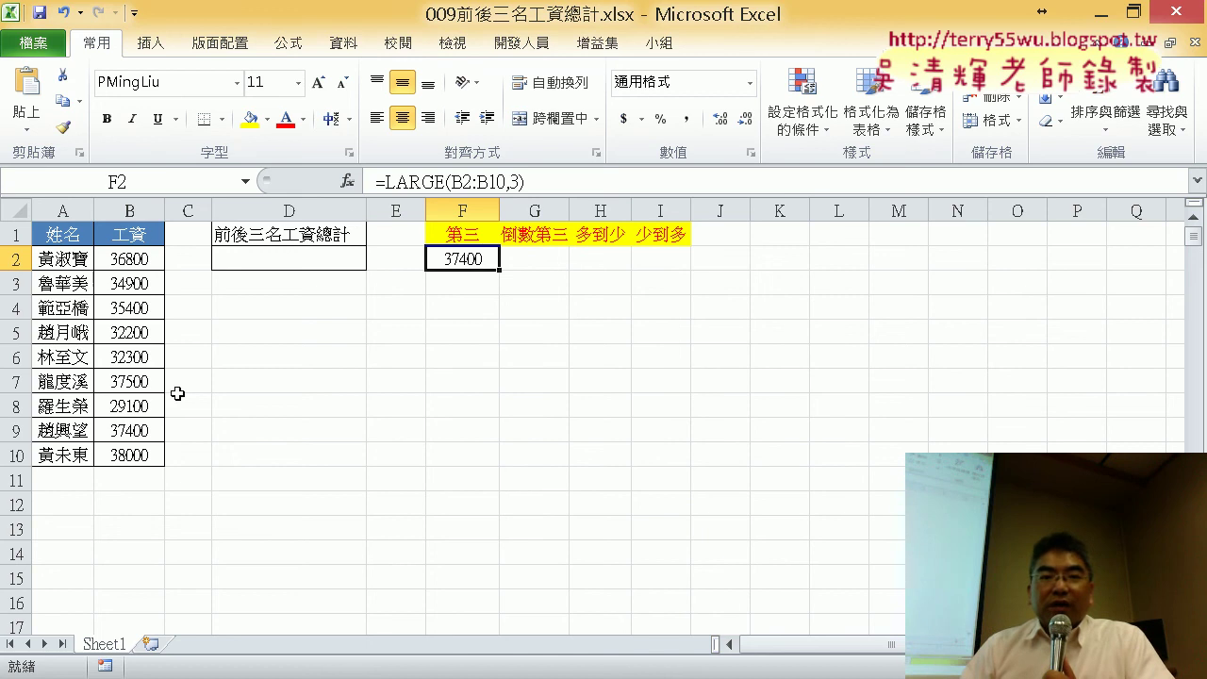
click(431, 185)
click(348, 181)
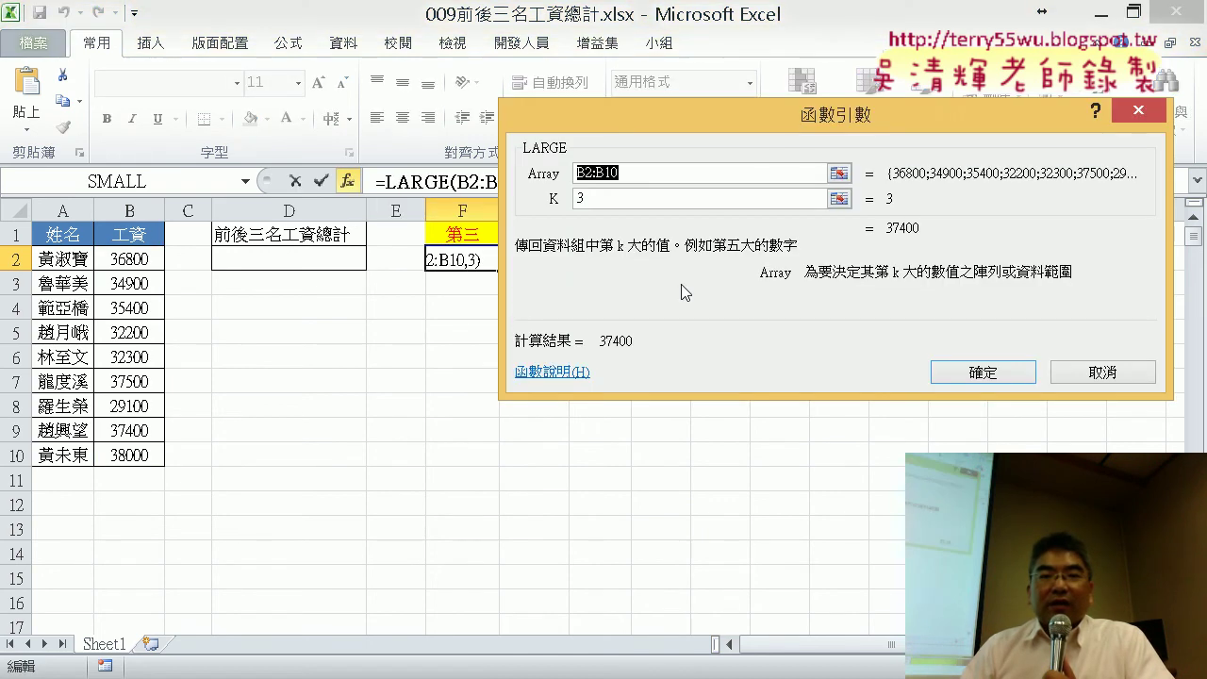
click(981, 372)
click(544, 261)
- Enter =SMALL(B2:B10,3) in G2 through Insert Function, returning 32300
click(357, 187)
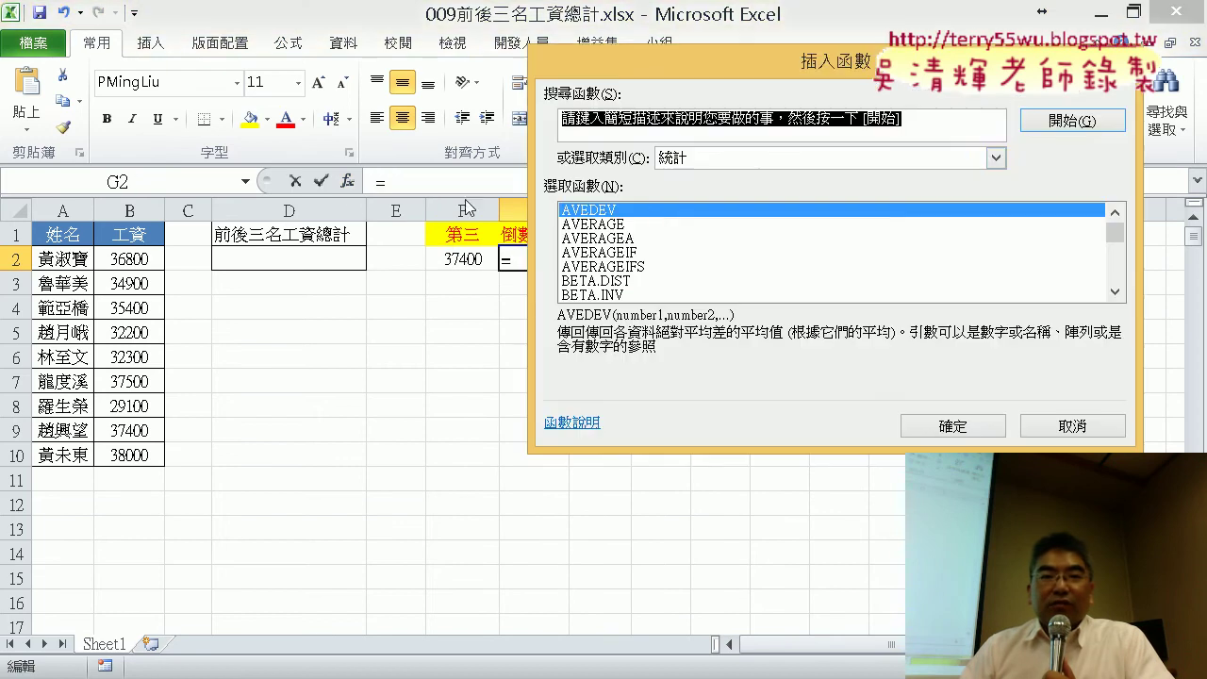
drag(1121, 241, 1114, 276)
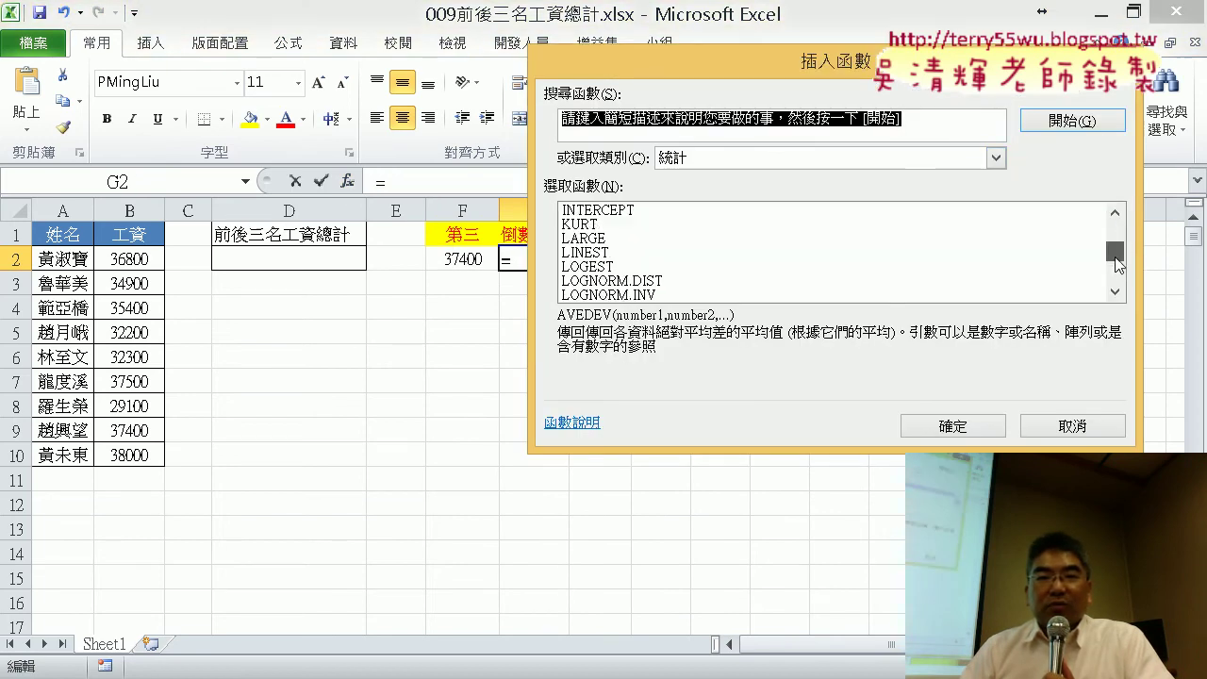
click(1115, 212)
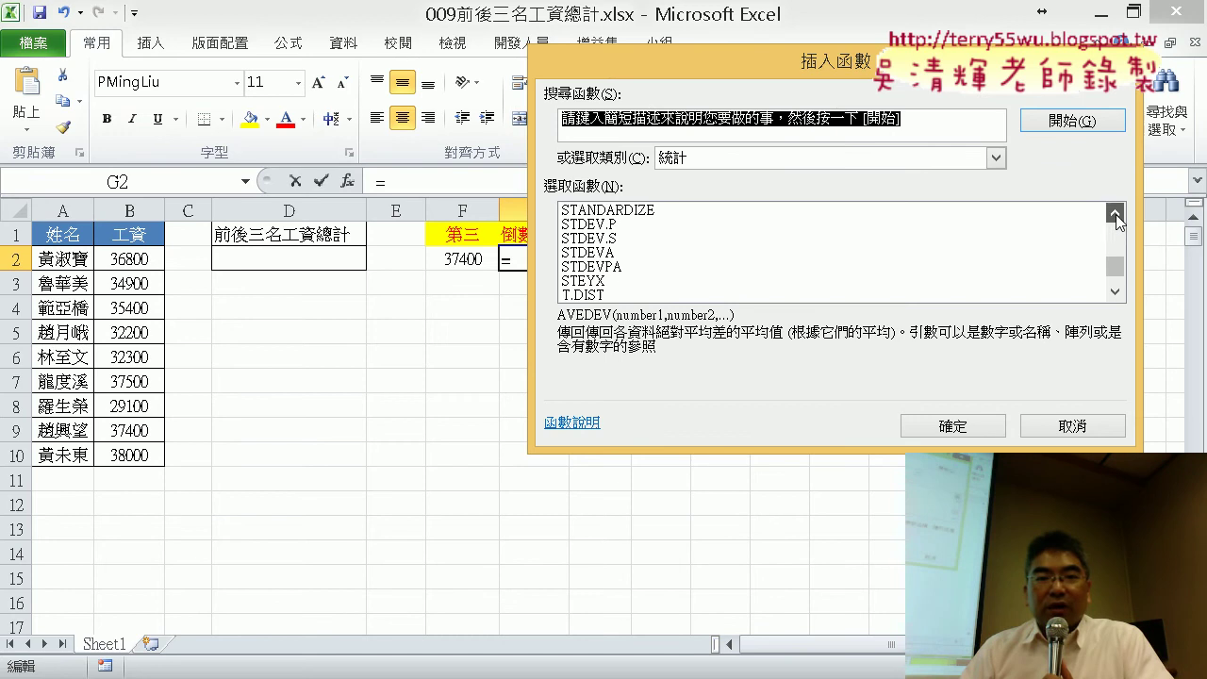
click(1115, 213)
double_click(583, 238)
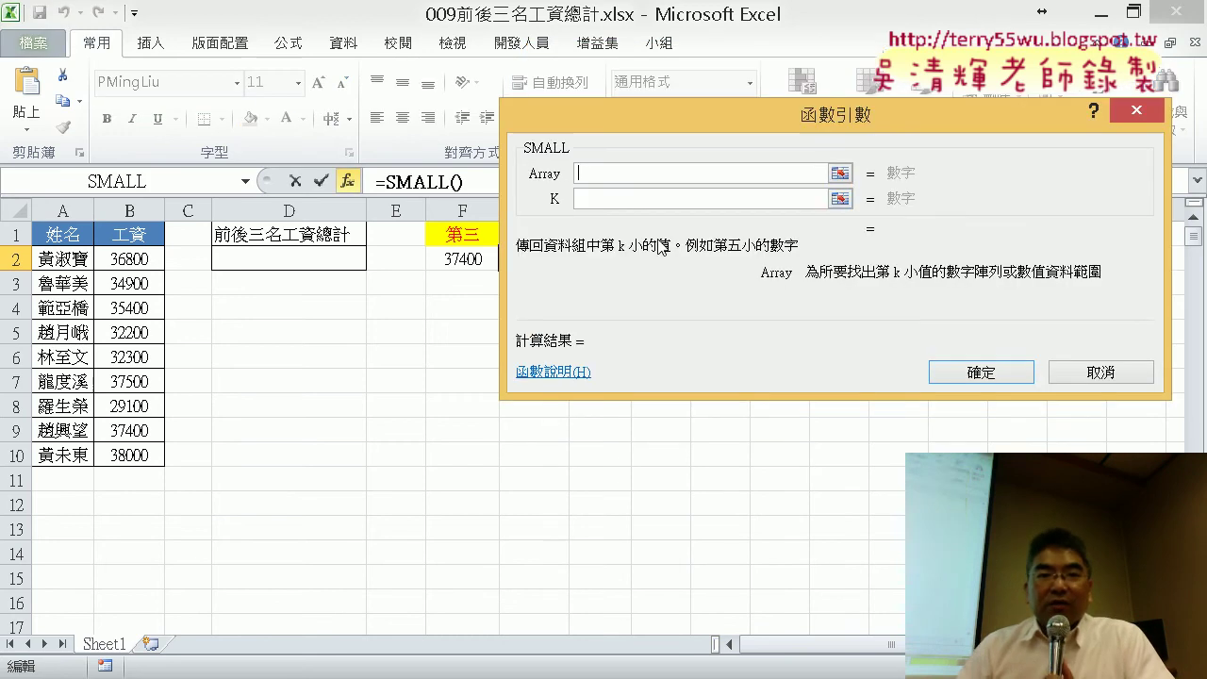
drag(145, 263, 144, 455)
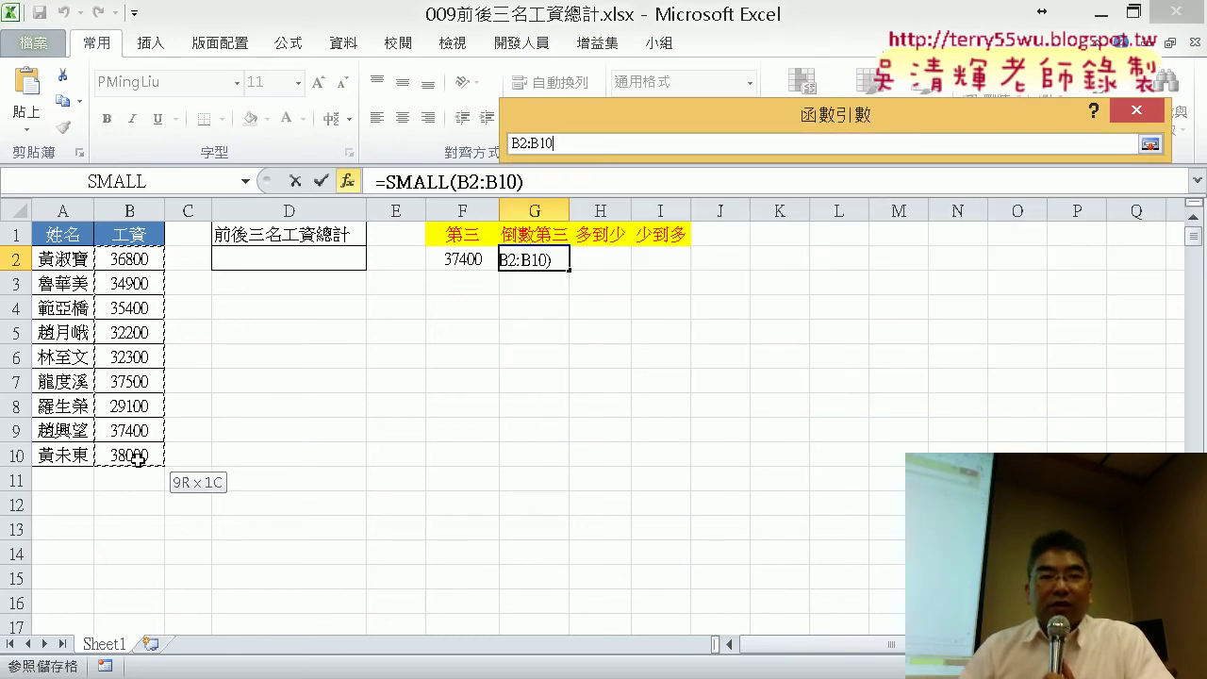
click(663, 200)
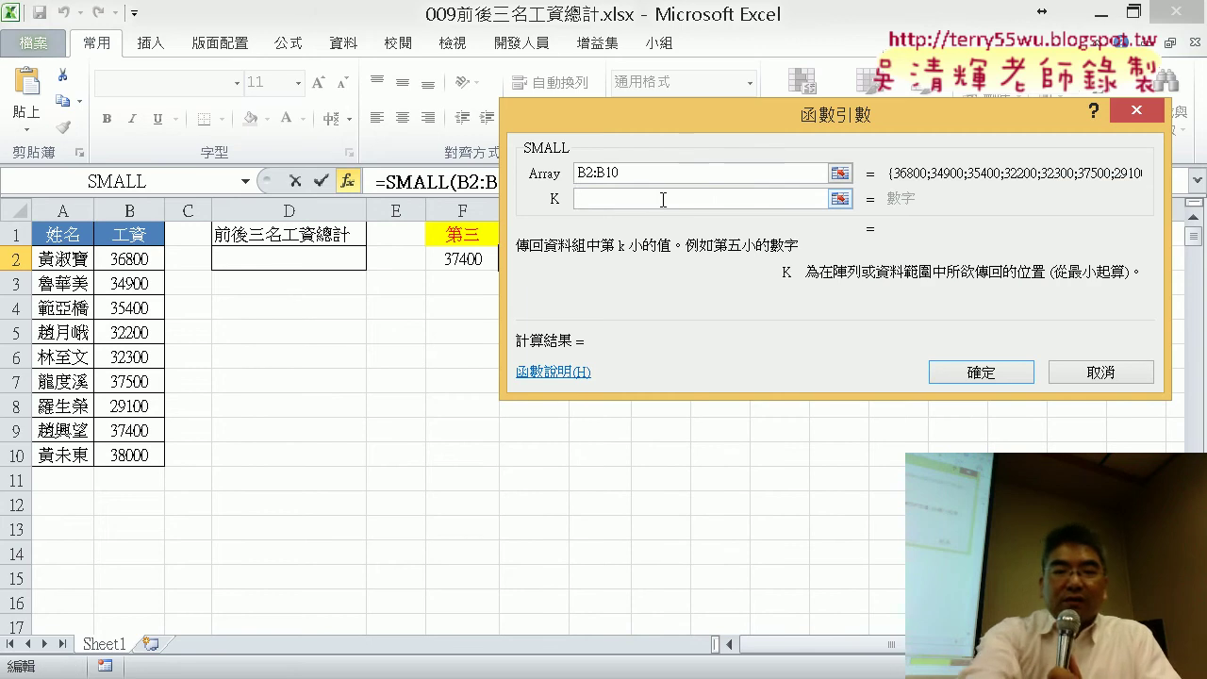
text(v )
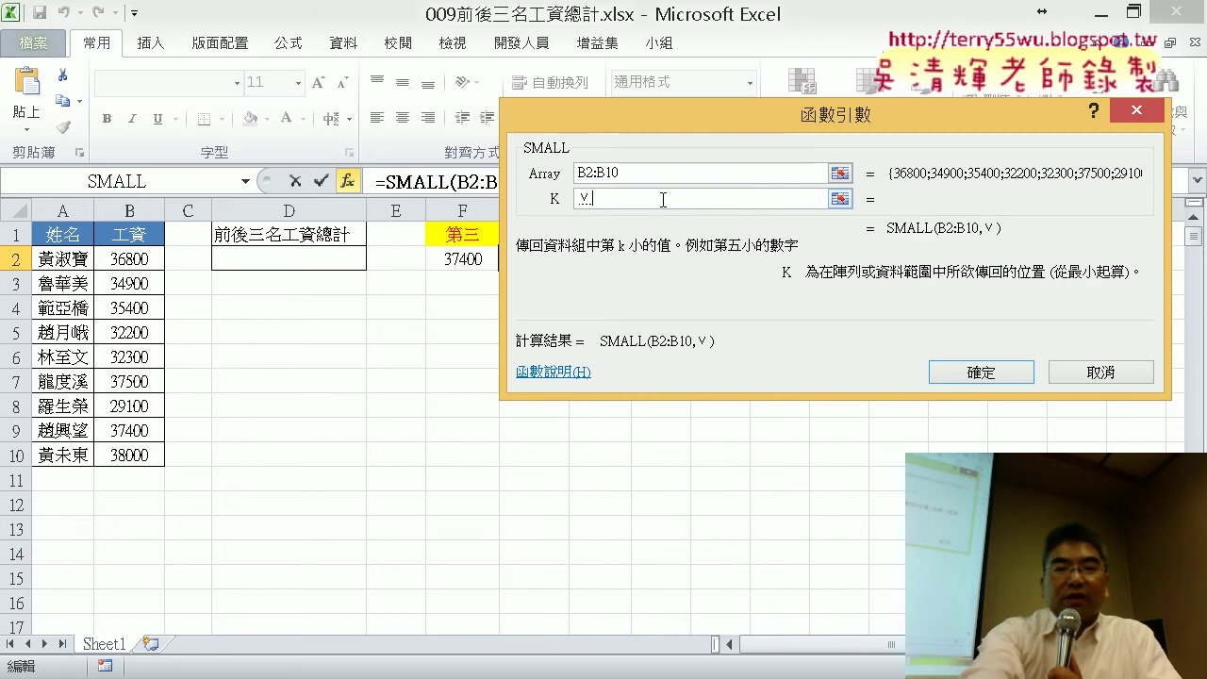
text(3)
key(BackSpace)
key(BackSpace)
key(BackSpace)
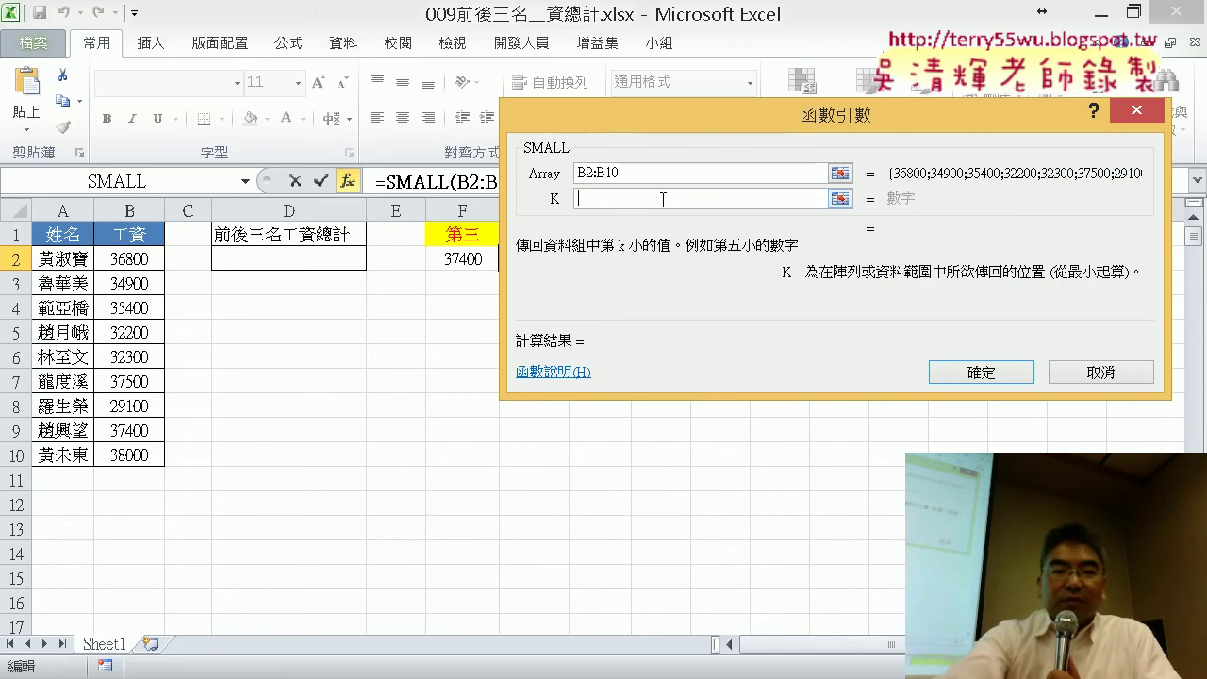
text(3)
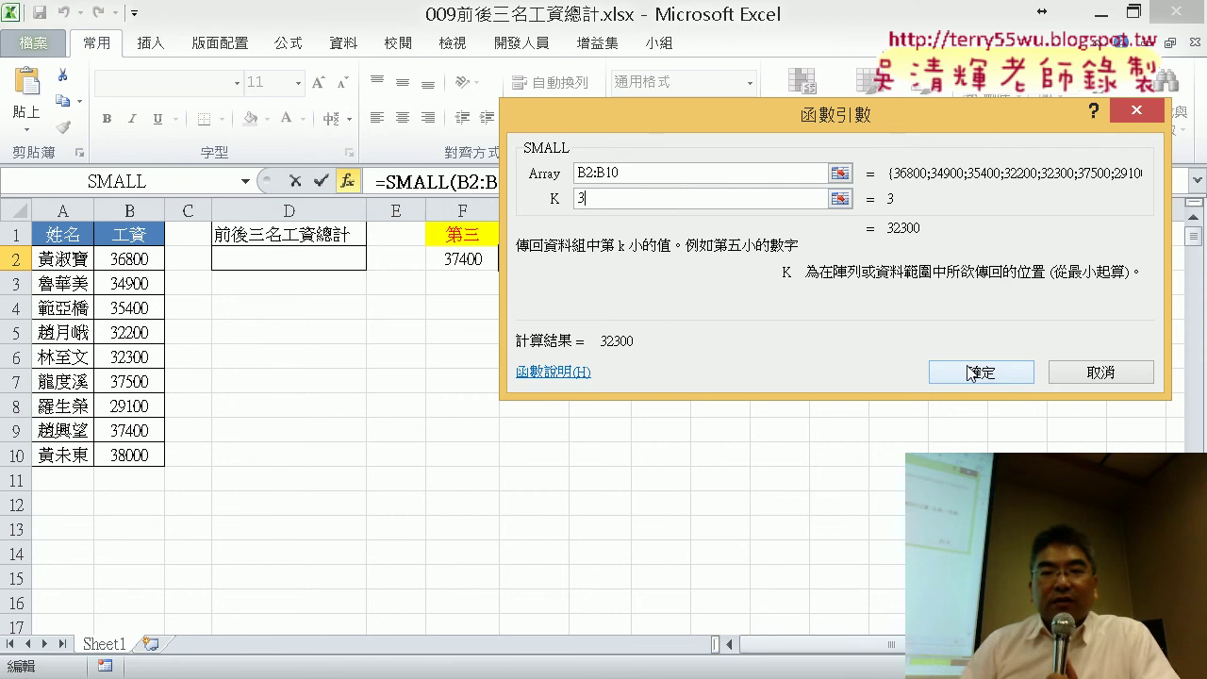
click(972, 374)
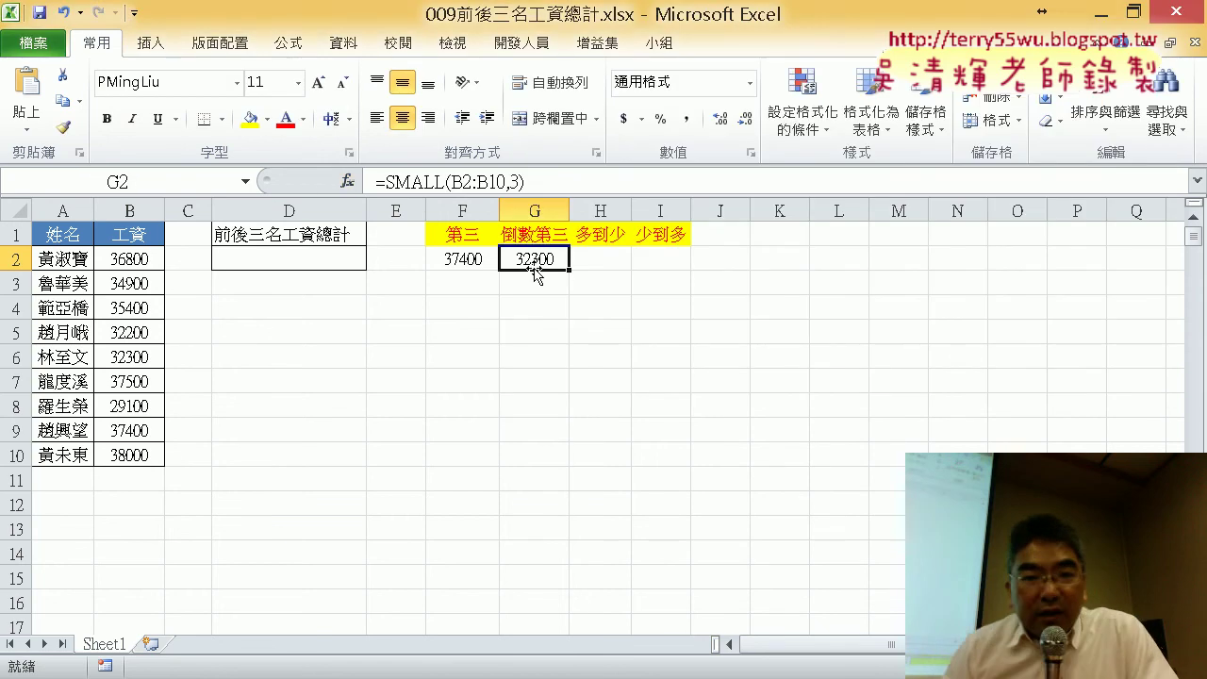
- Widen columns H and I, select B2:B10 and H2:H10, then show the 資料 (Data) tools with H2 selected
drag(634, 210, 724, 210)
click(620, 257)
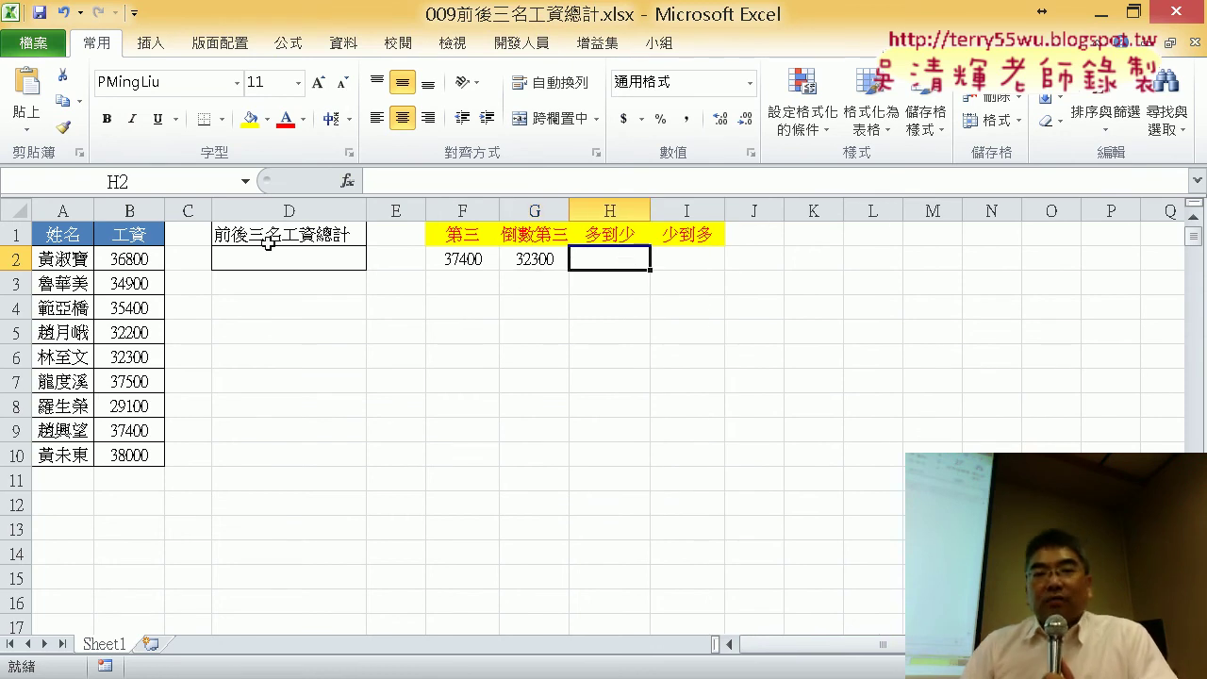
drag(138, 260, 136, 462)
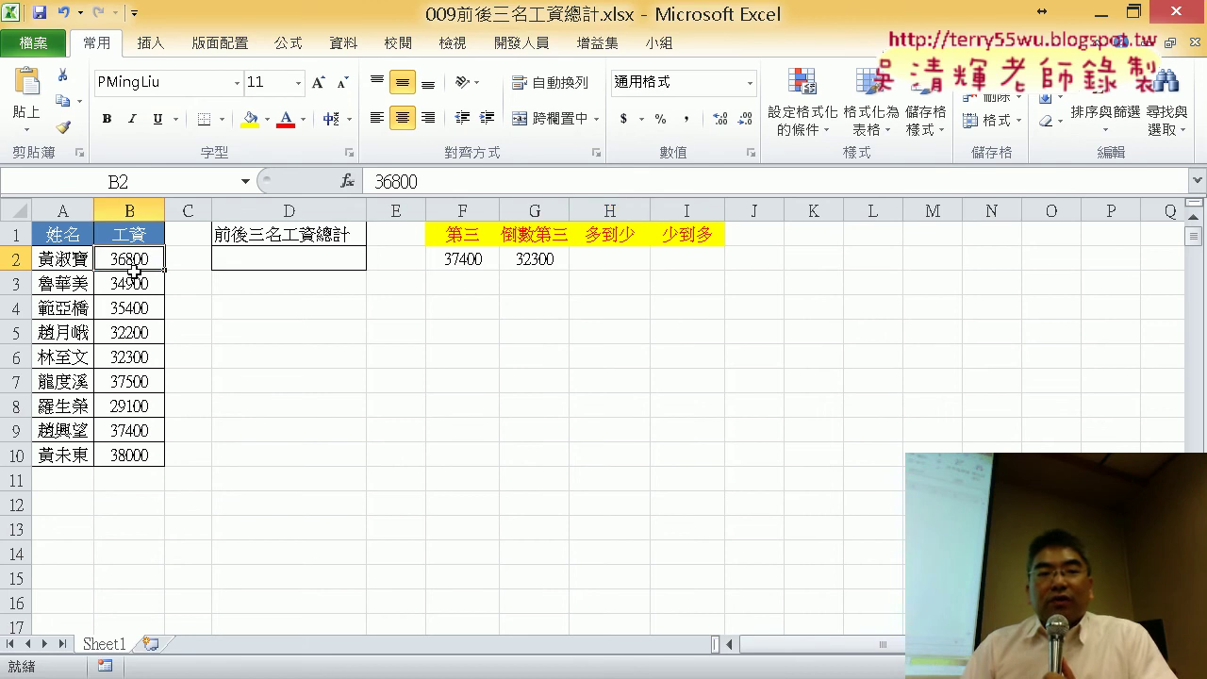
drag(615, 252, 619, 464)
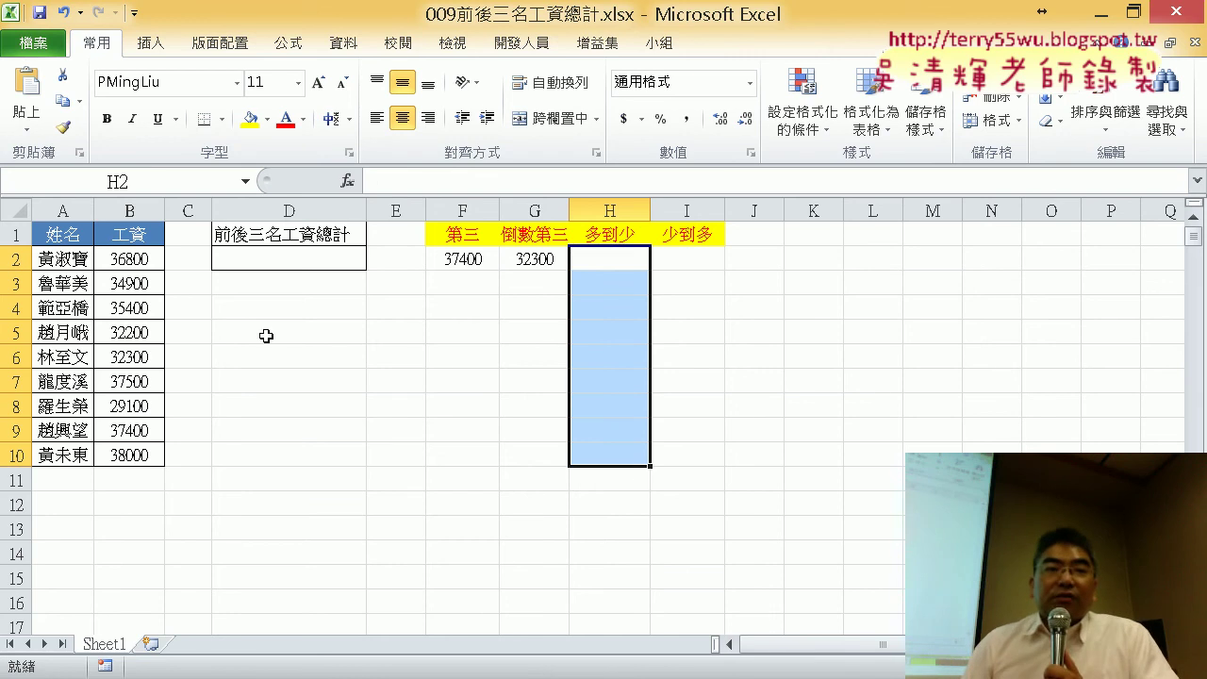
click(135, 235)
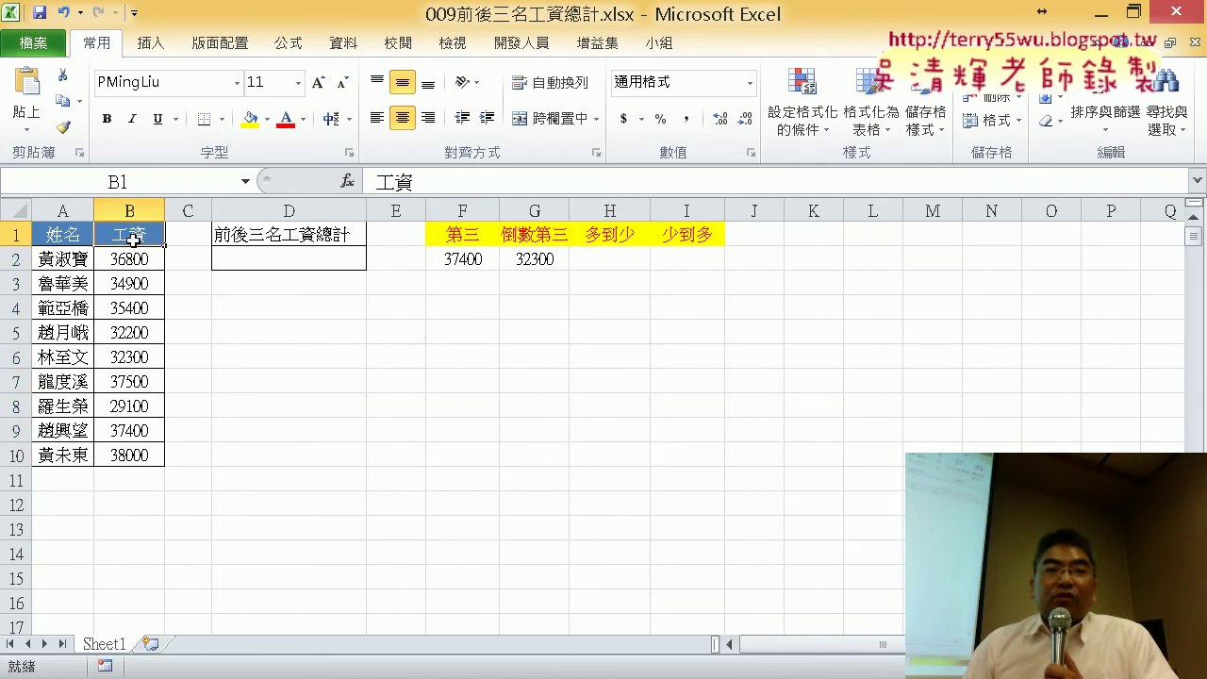
click(345, 45)
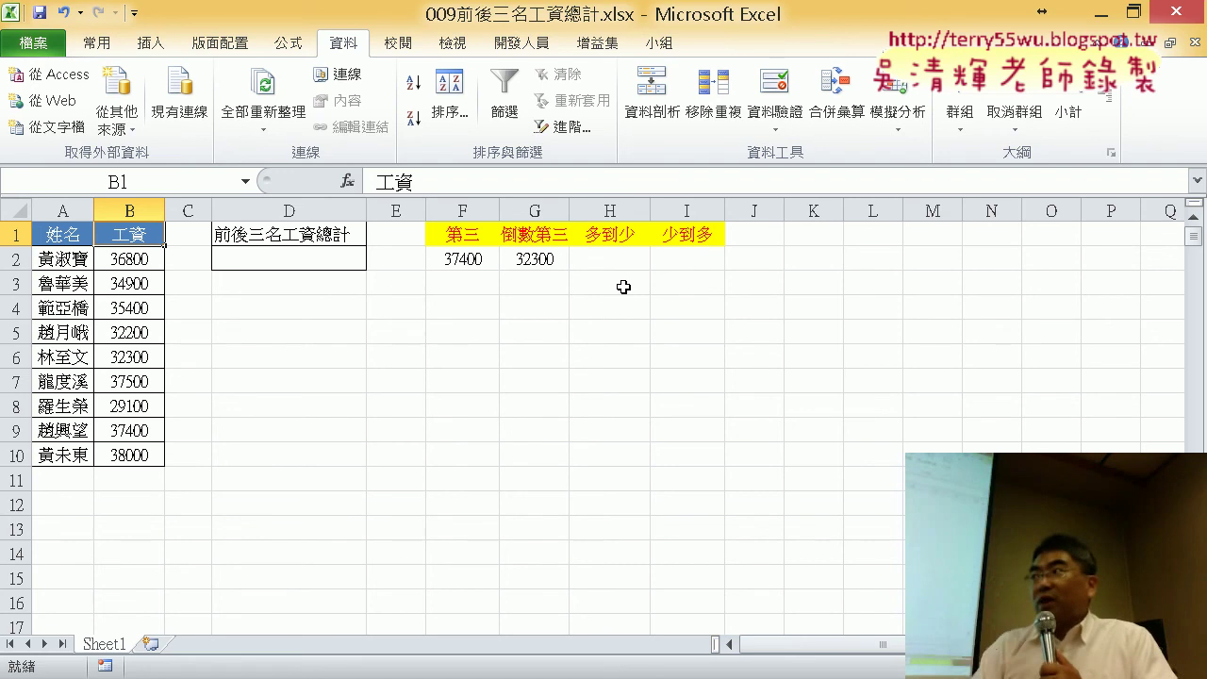
click(607, 258)
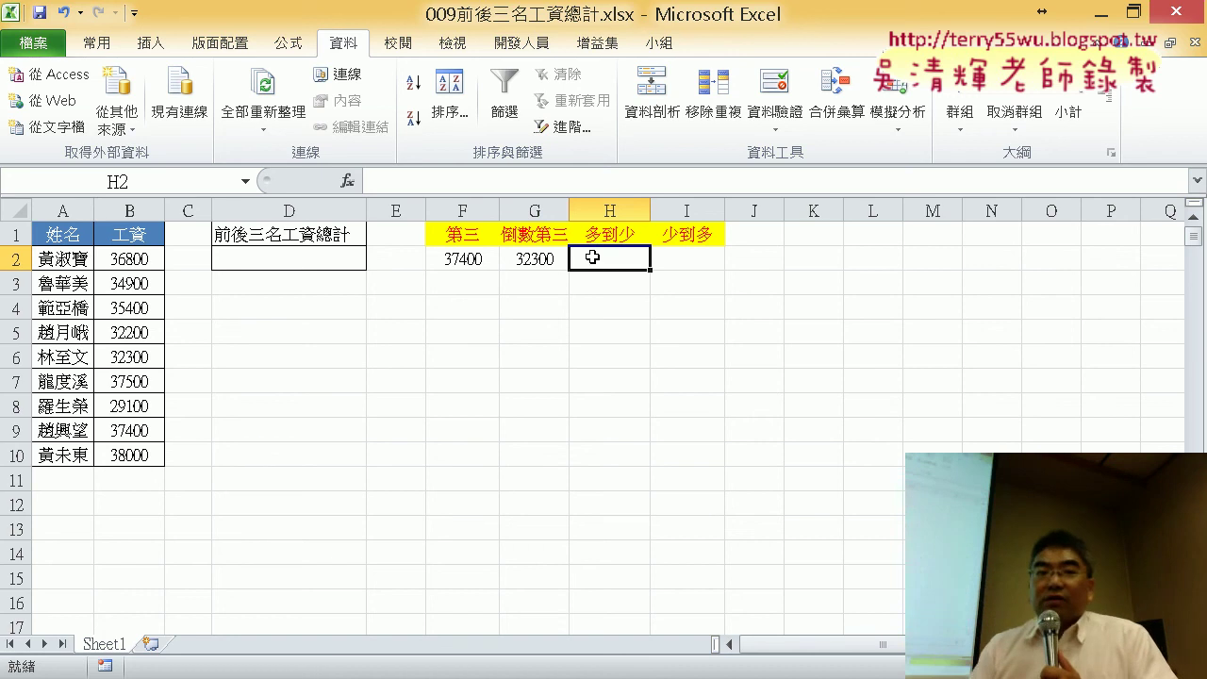
click(348, 181)
click(768, 157)
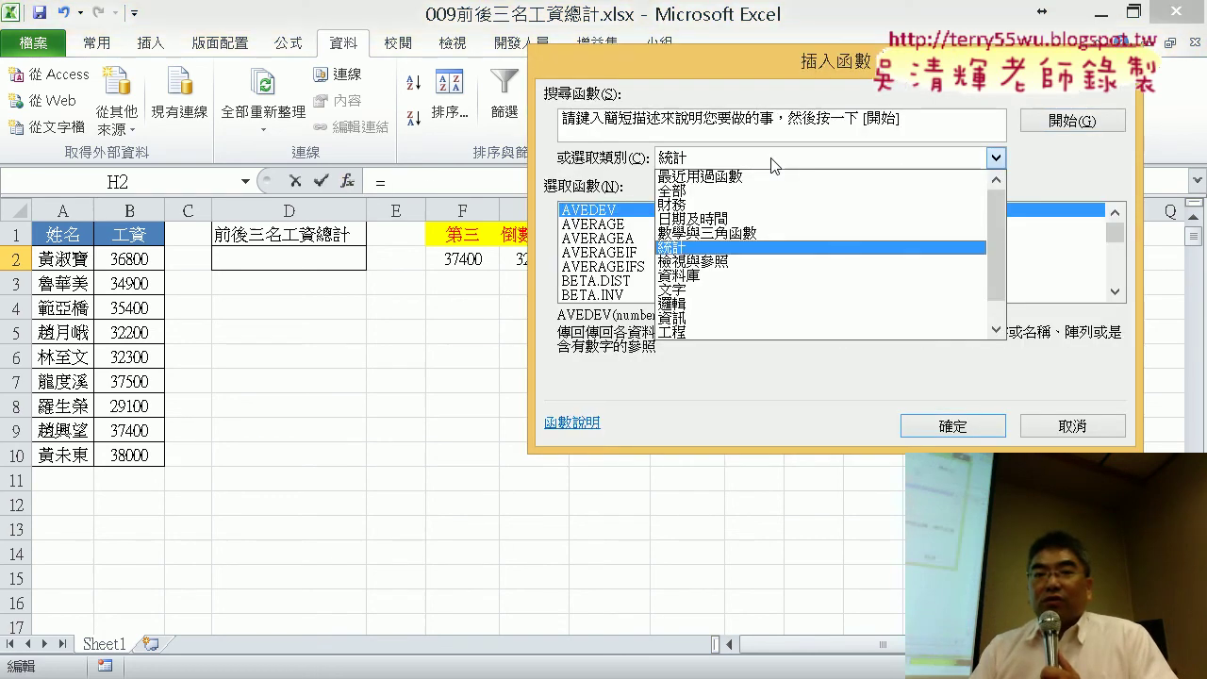
click(768, 177)
click(624, 226)
double_click(625, 226)
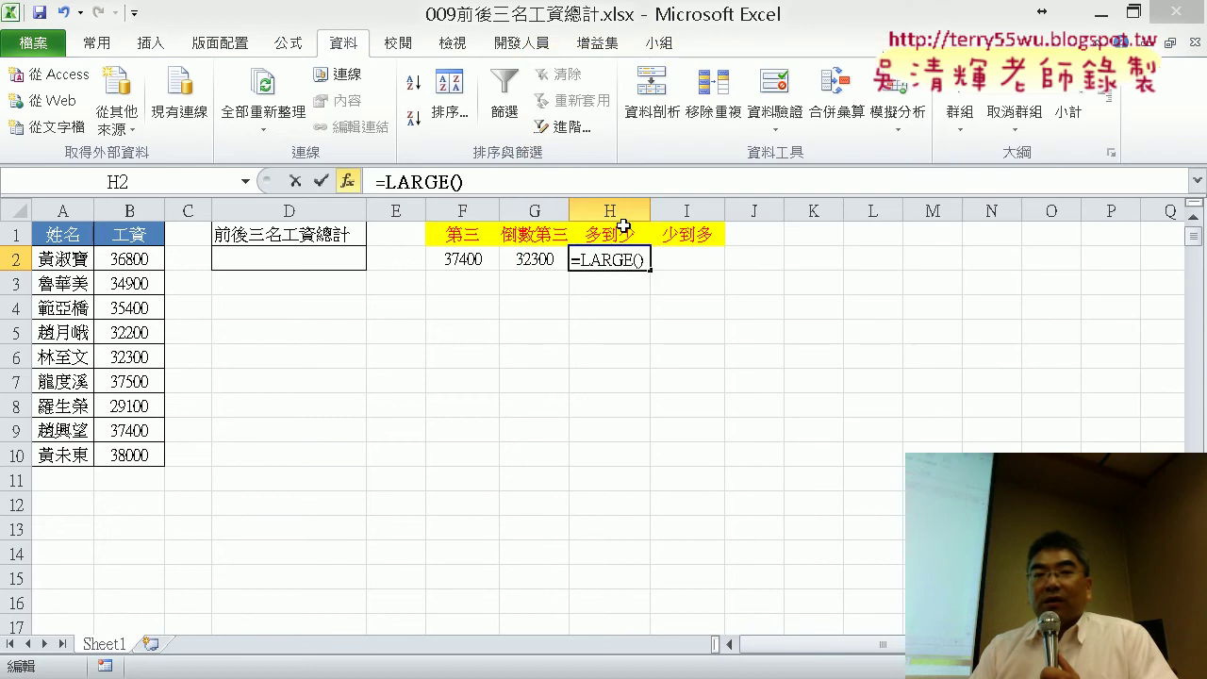
mouse_move(113, 260)
mouse_down()
mouse_move(127, 283)
mouse_move(129, 453)
mouse_up()
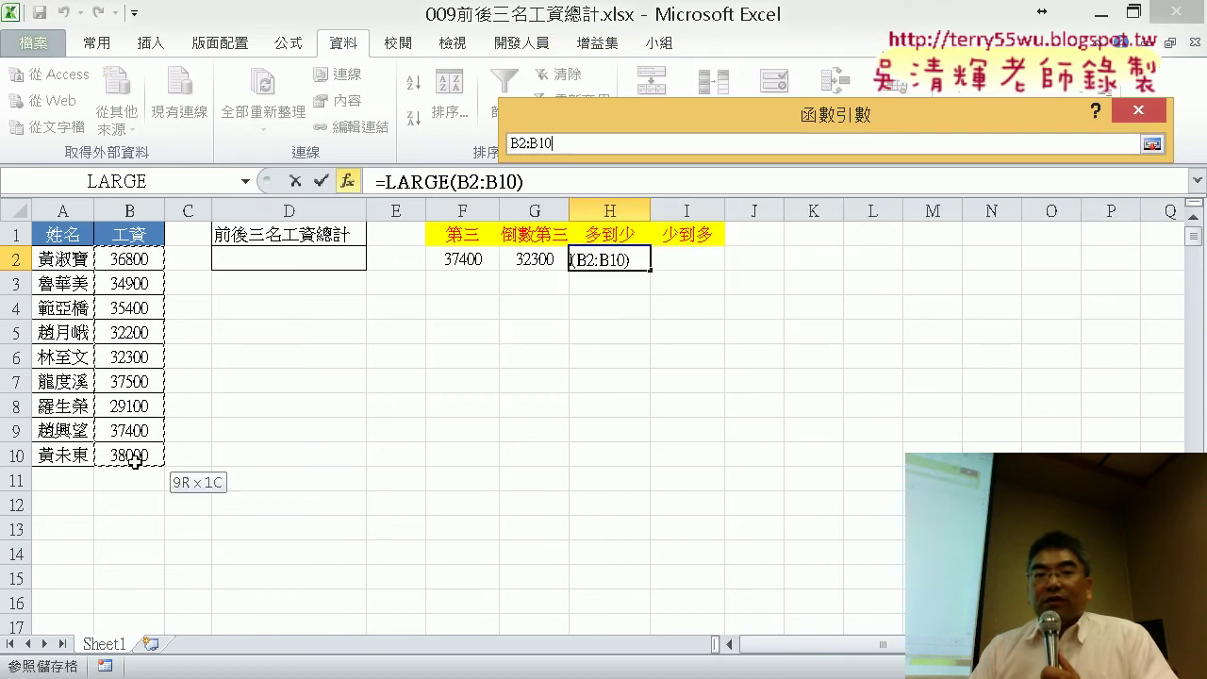
click(606, 200)
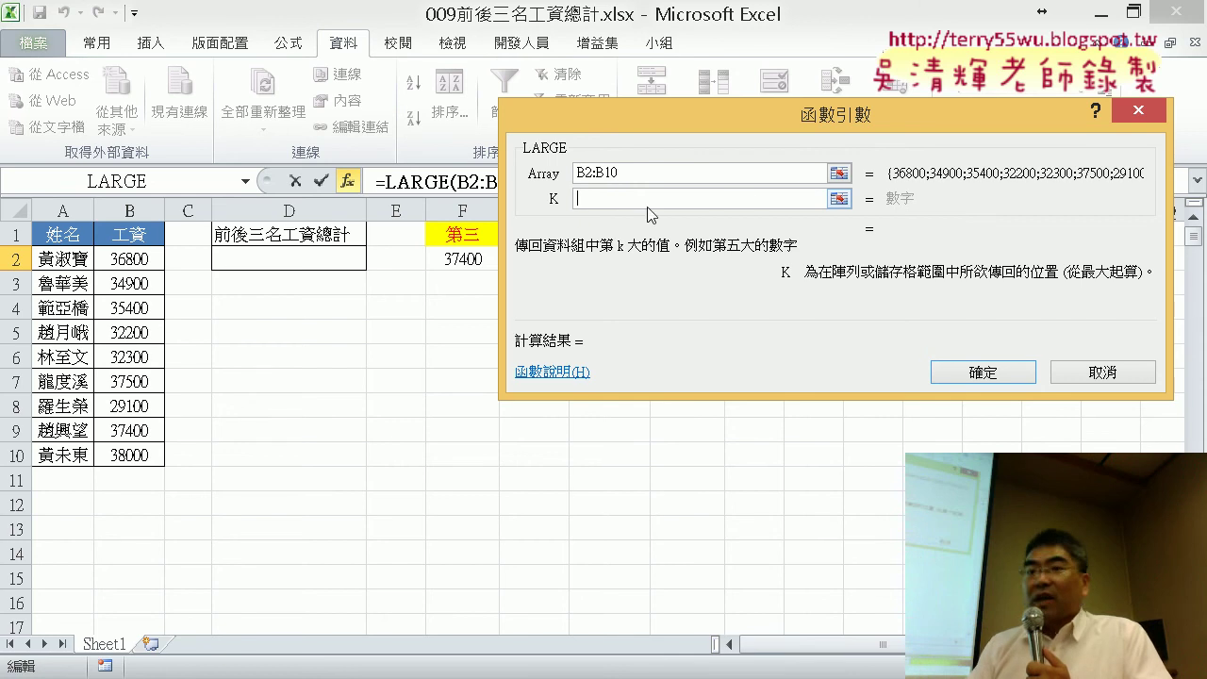
click(1093, 372)
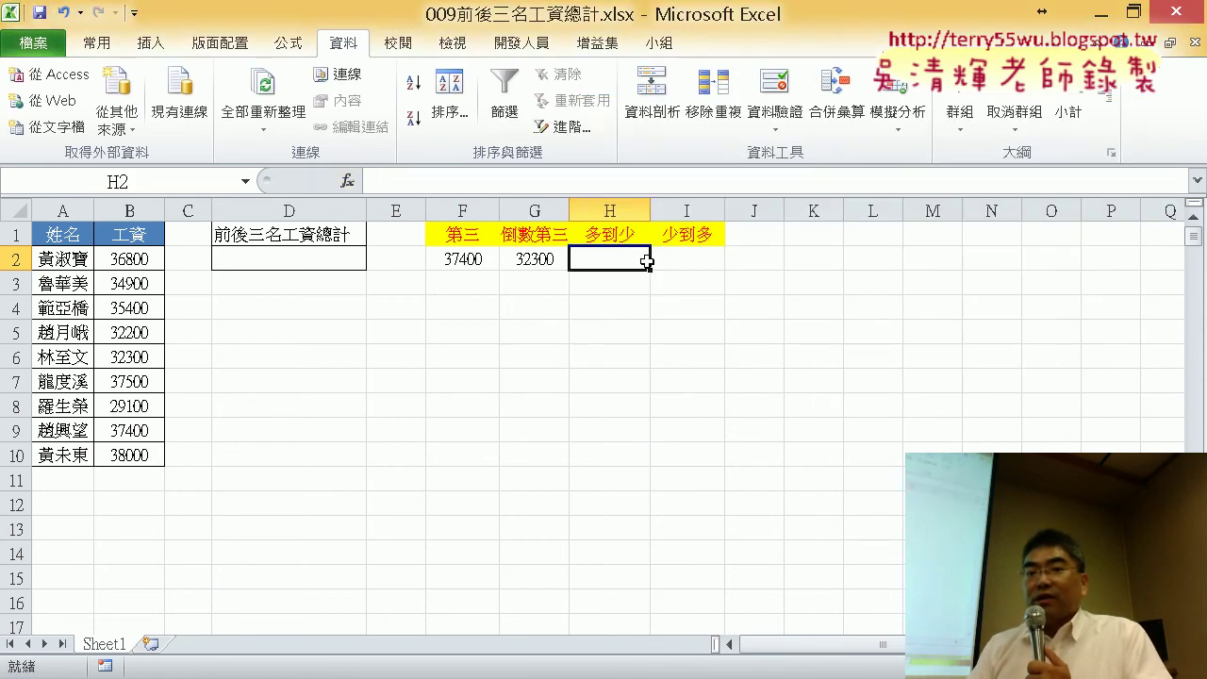
- Insert =ROW() from the lookup and reference category into H2 and fill it down to H10
click(348, 182)
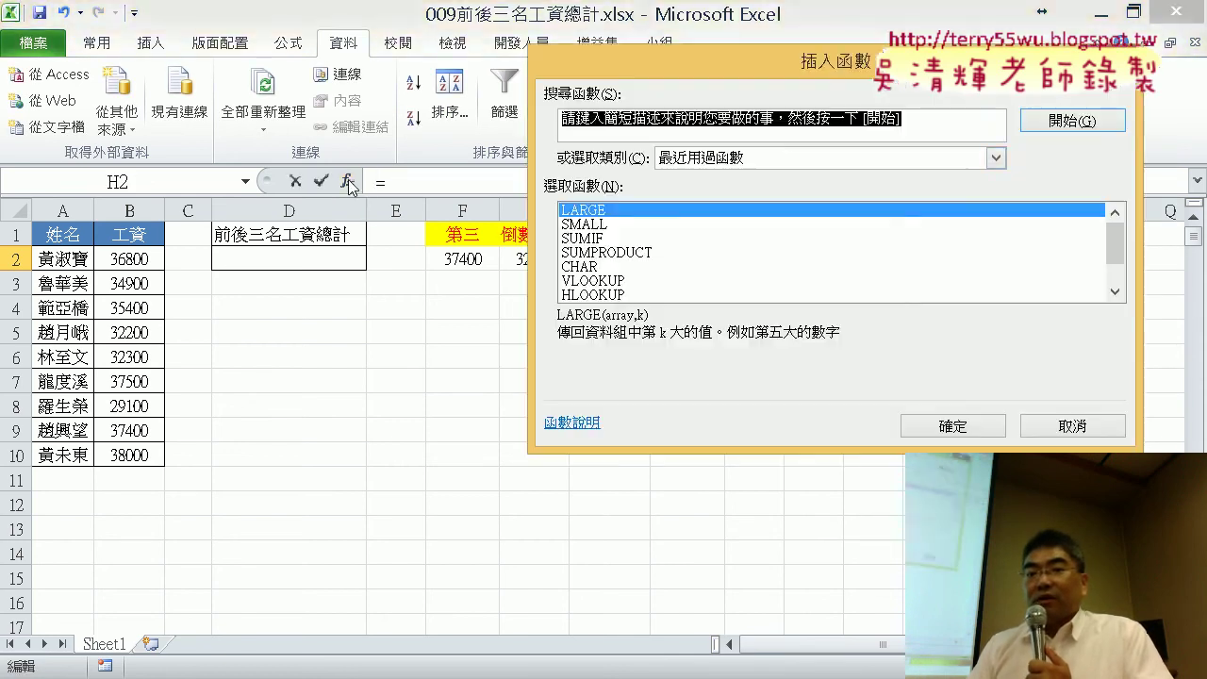
click(760, 155)
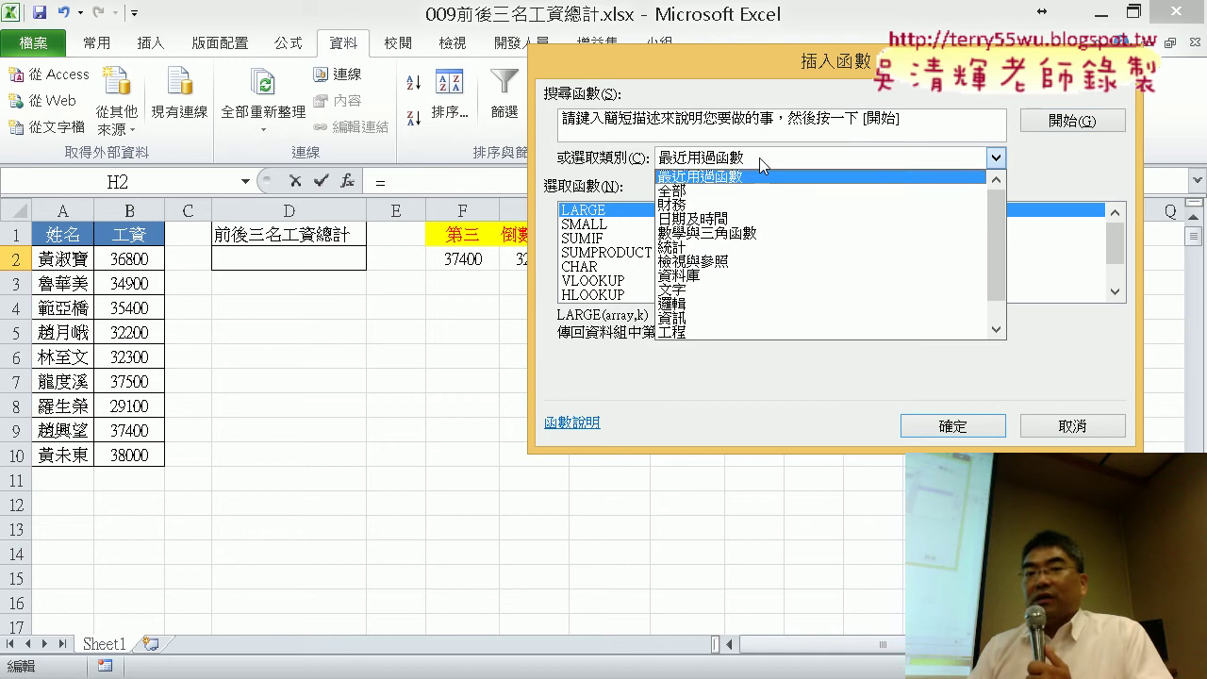
click(755, 262)
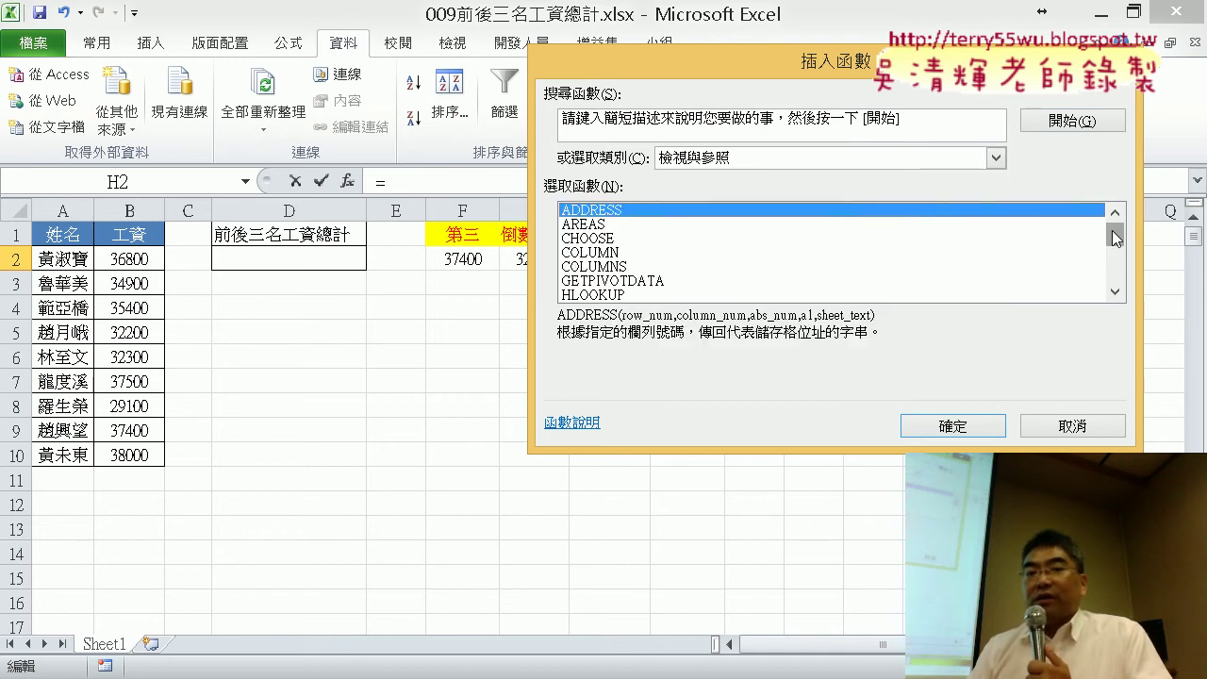
drag(1116, 237, 1116, 273)
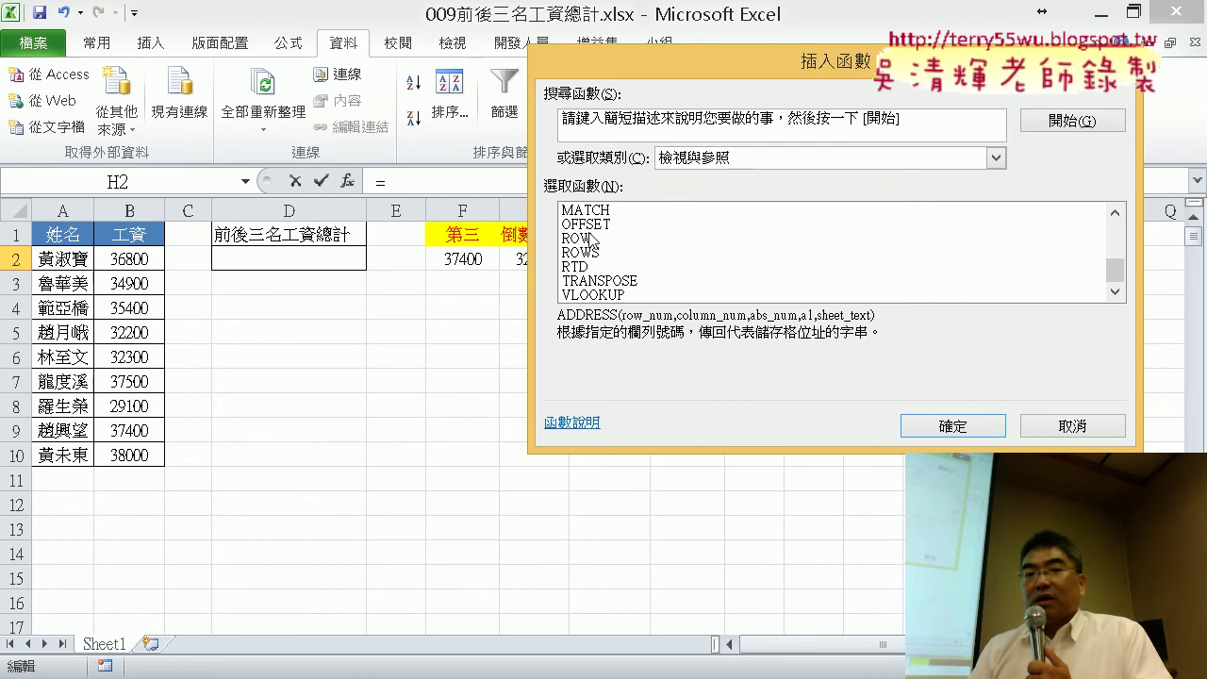
click(590, 240)
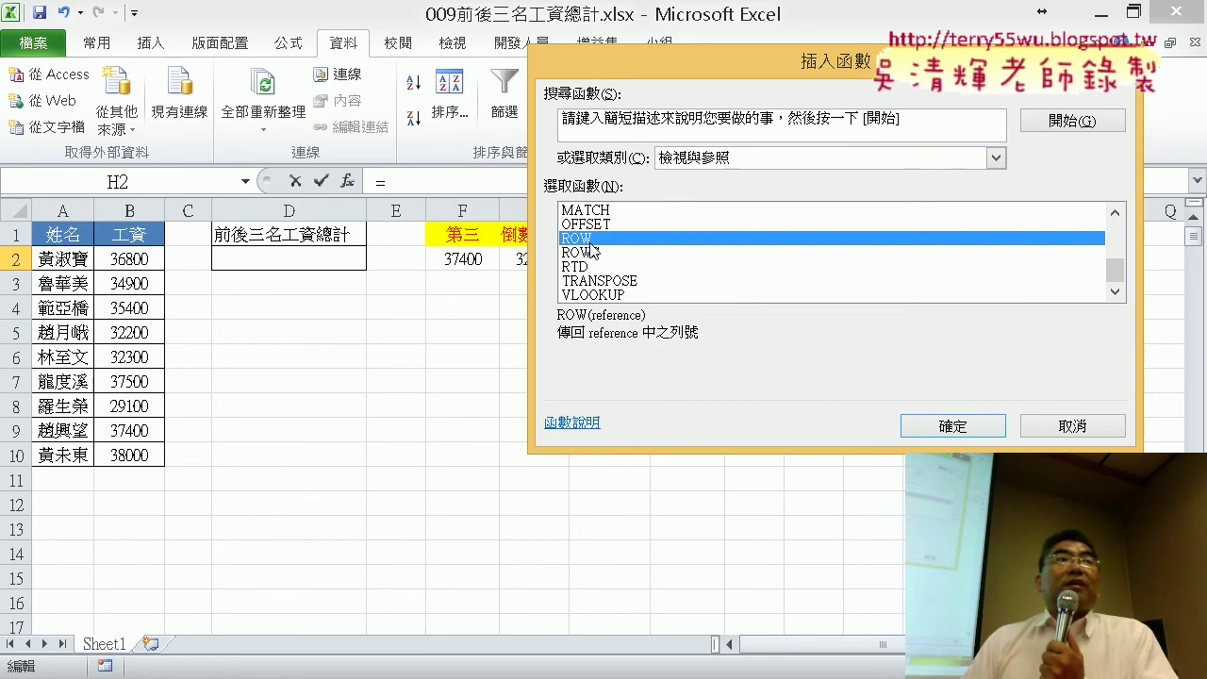
click(949, 425)
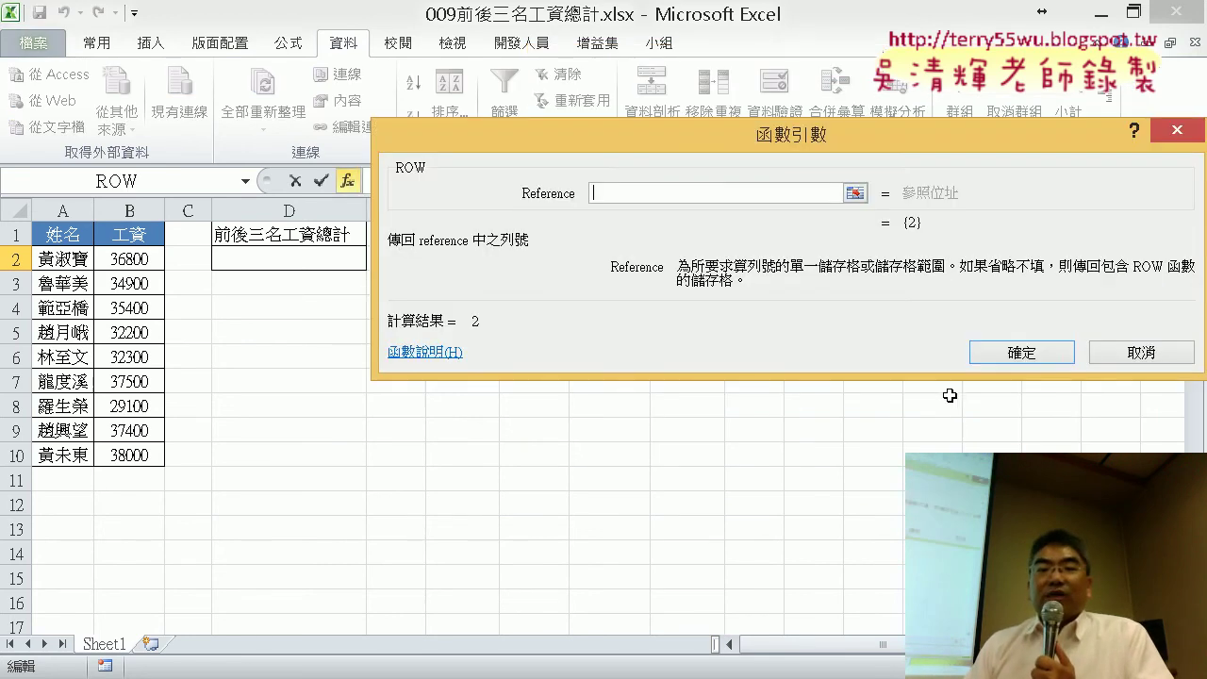
click(1007, 360)
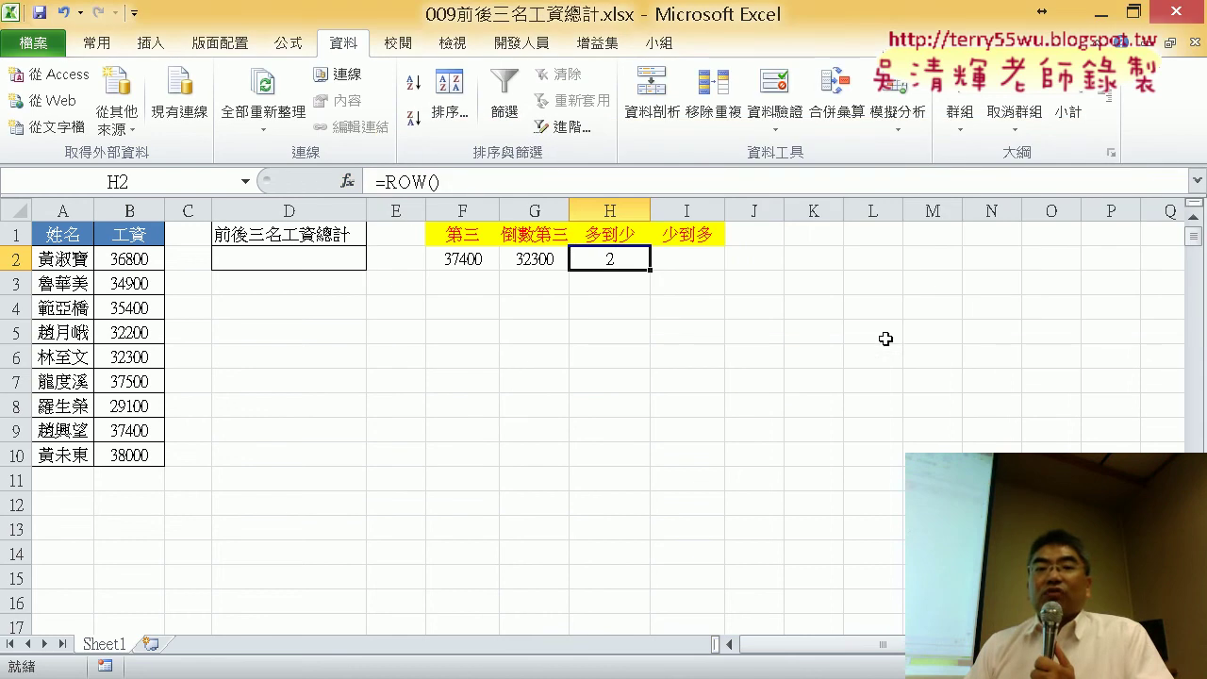
drag(651, 270, 657, 457)
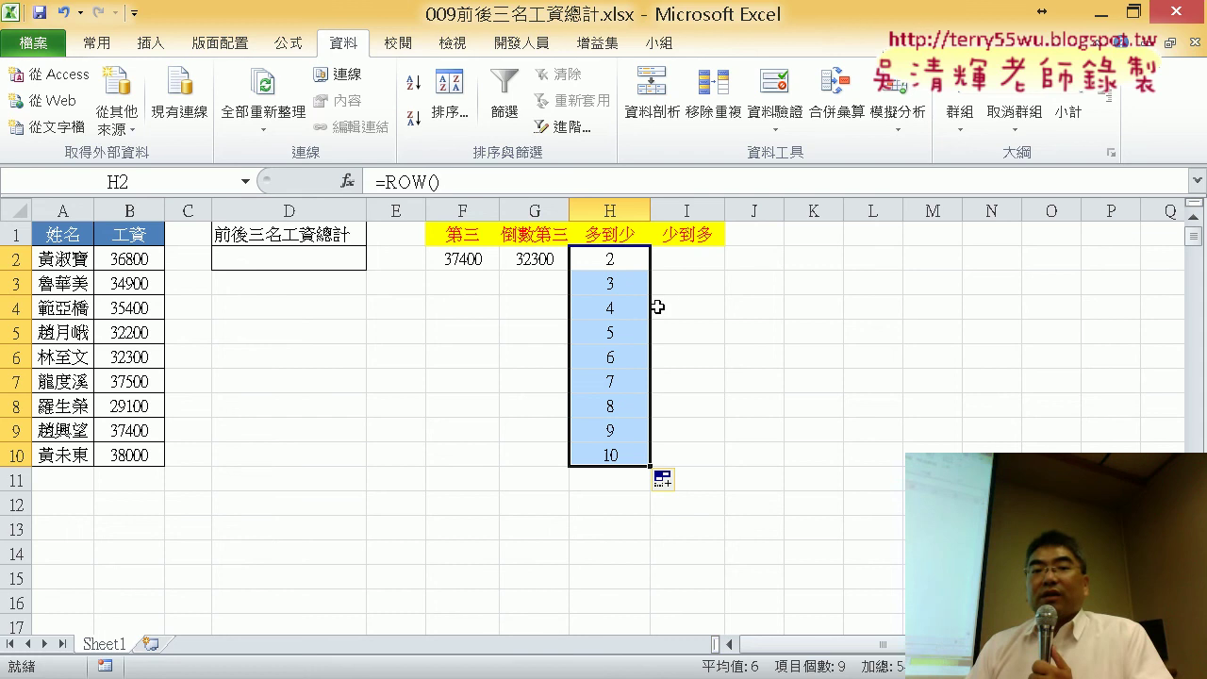
- Change H2 to =ROW()-1 and fill it down to H10, showing 1 through 9
click(638, 262)
click(568, 182)
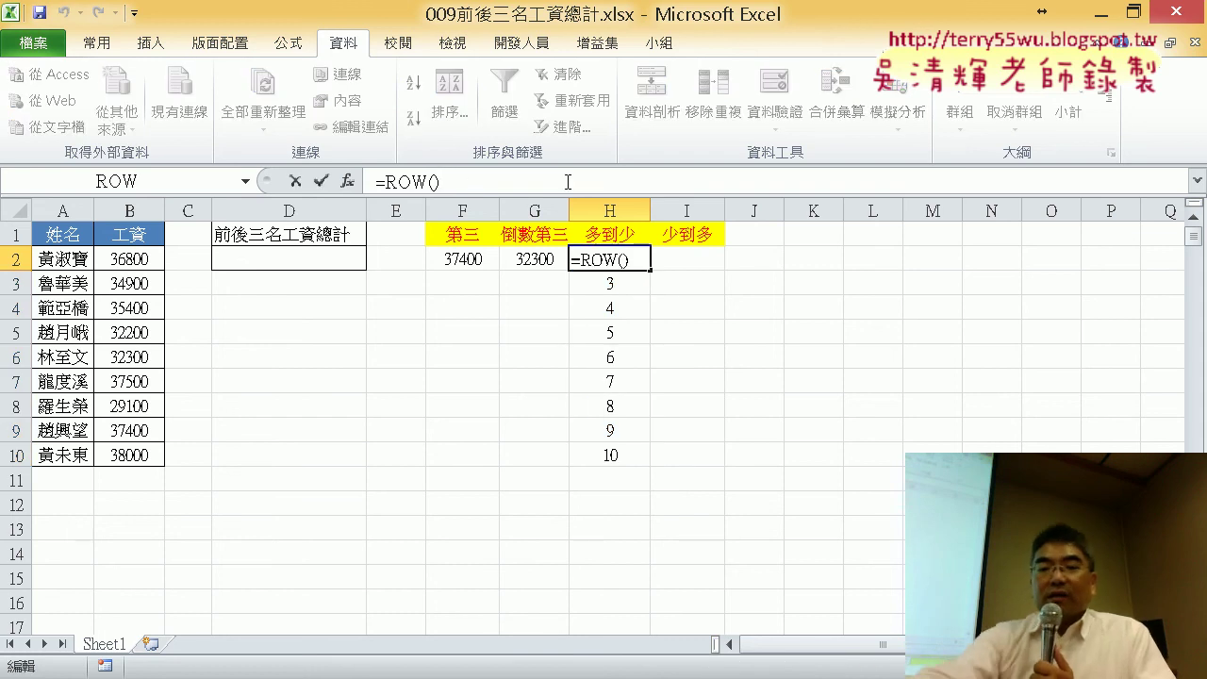
text(-)
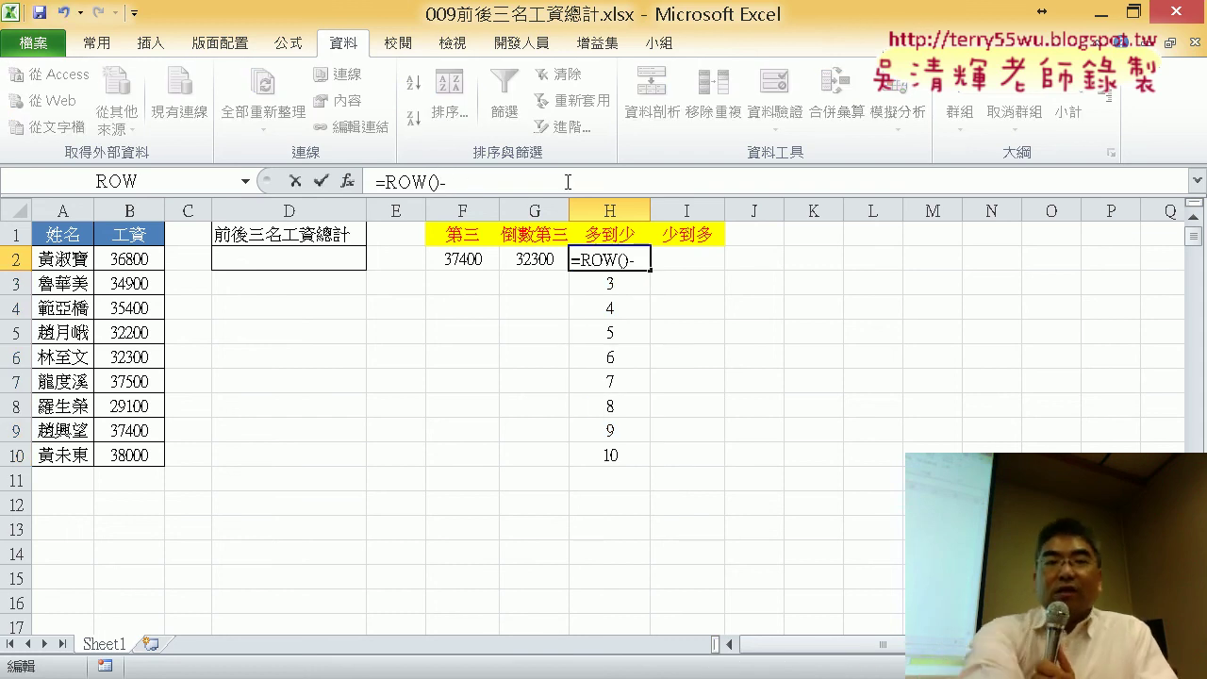
text(1)
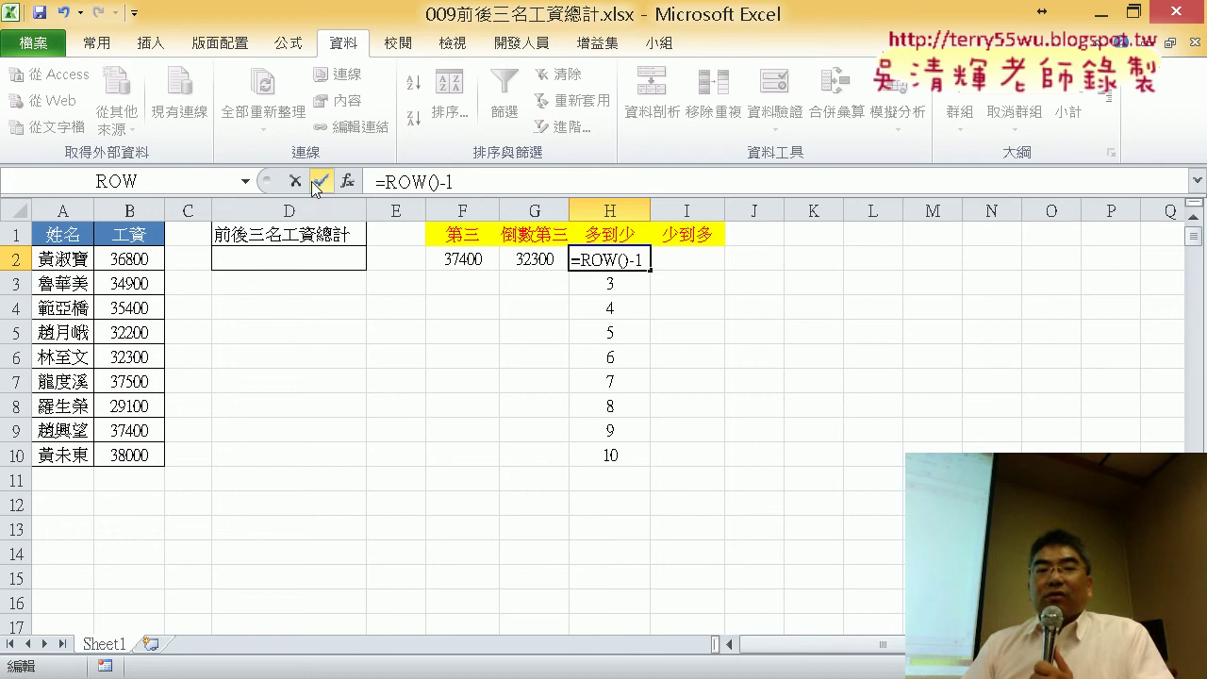
click(321, 181)
drag(648, 270, 629, 455)
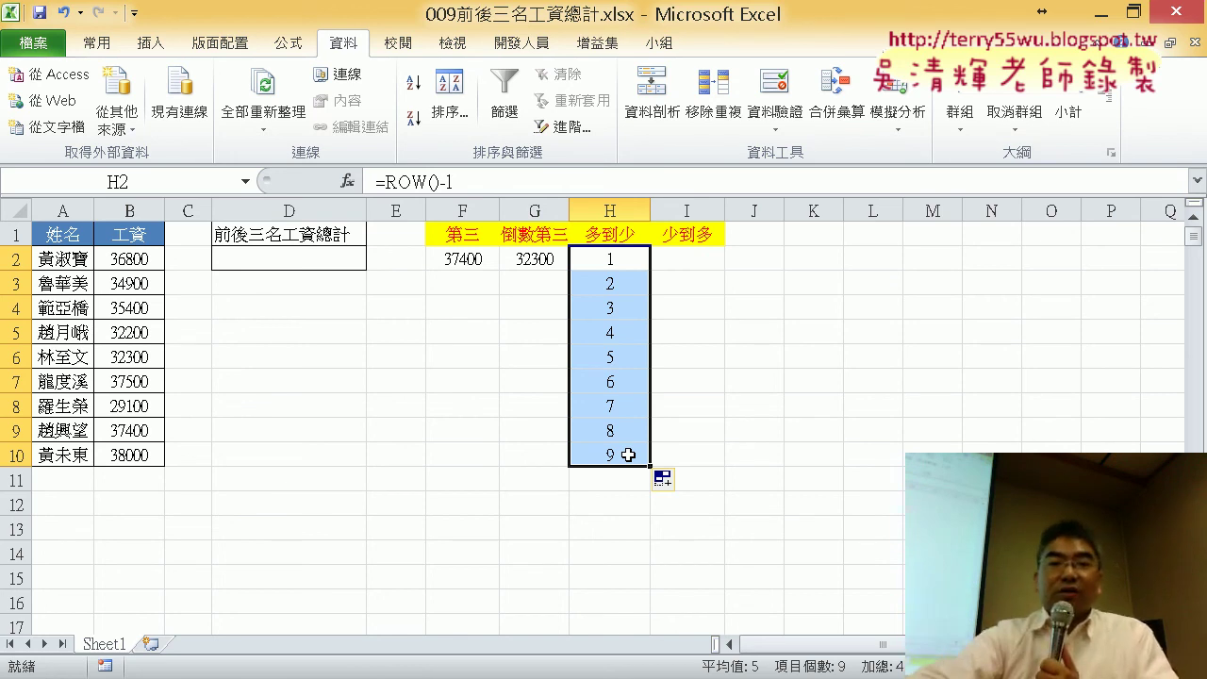
- Cut ROW()-1 from H2's formula and reopen Insert Function's category list
click(607, 263)
drag(387, 181, 455, 182)
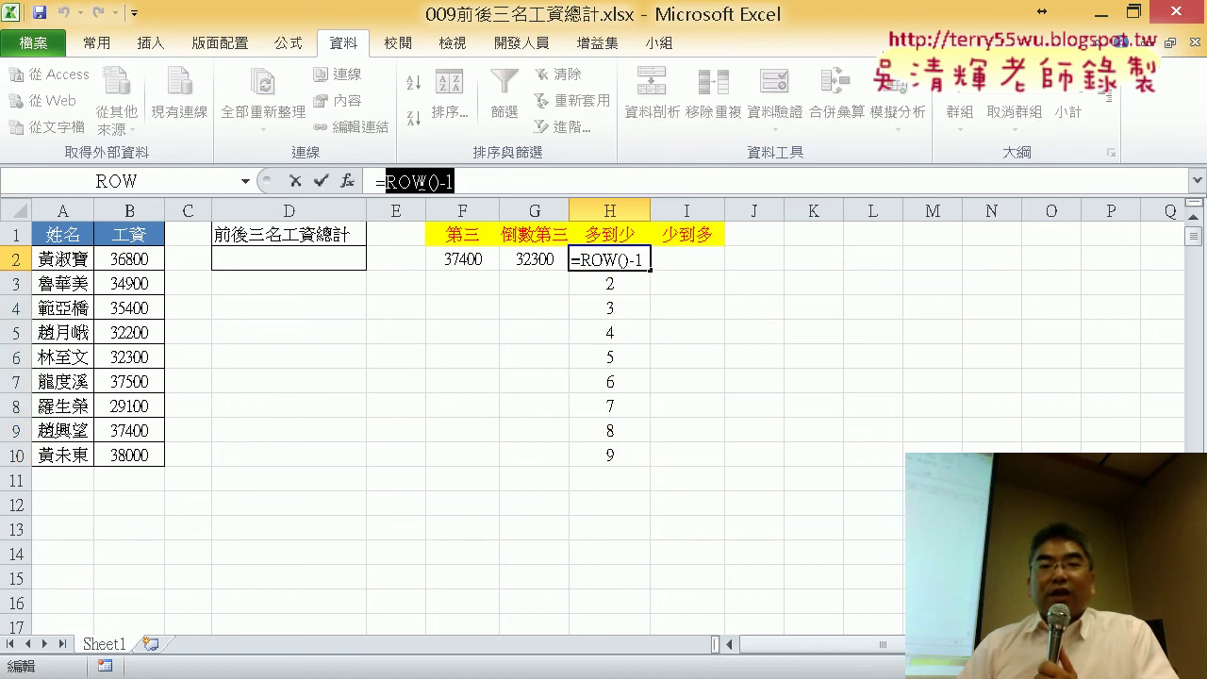
right_click(432, 182)
click(459, 200)
click(348, 182)
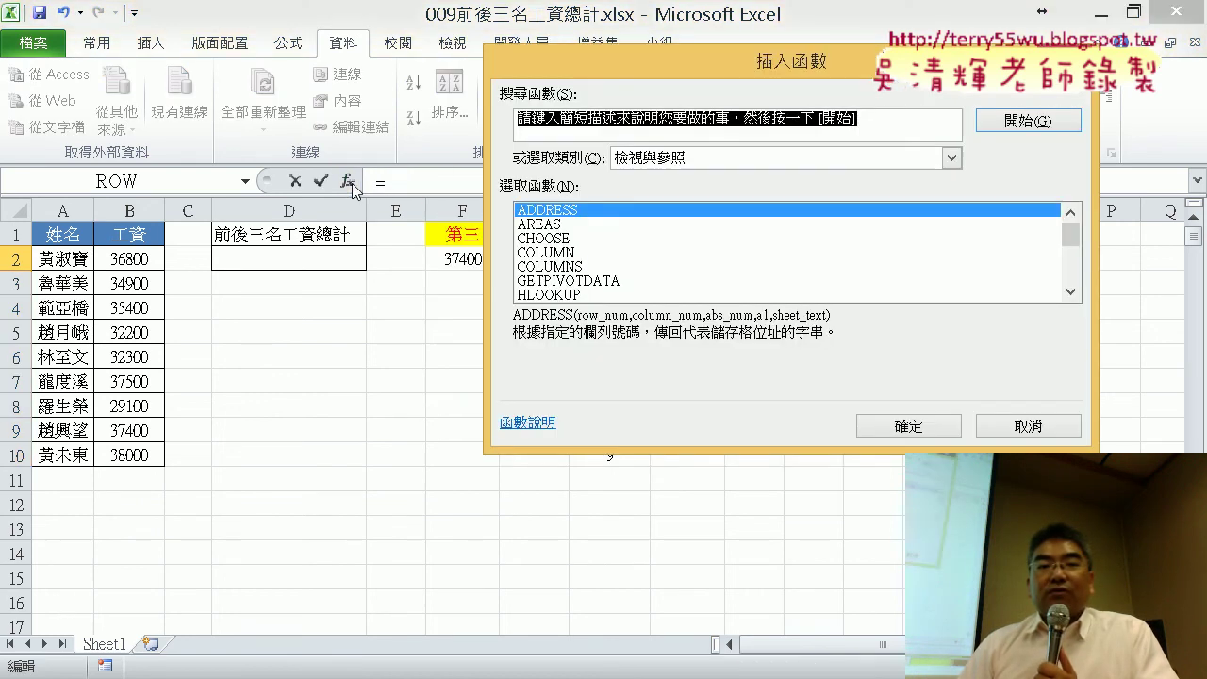
click(718, 160)
- Insert =LARGE(B2:B10,ROW()-1) into H2 from recently used functions, pasting ROW()-1 as K
click(651, 201)
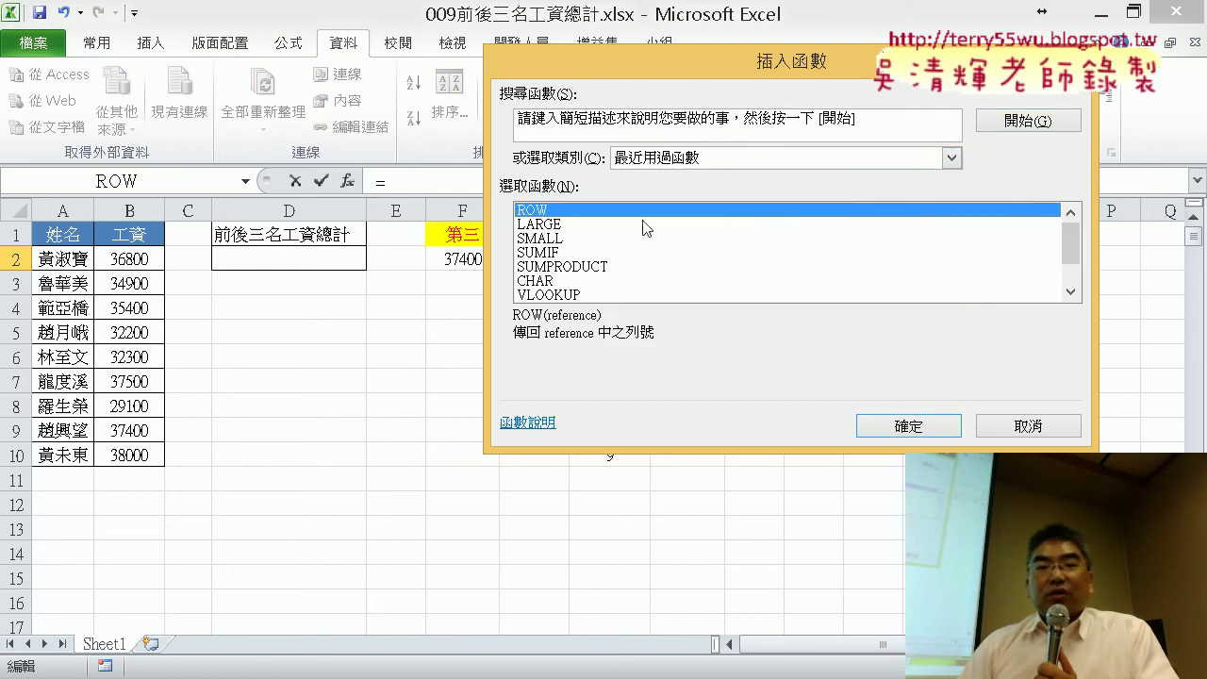
double_click(558, 226)
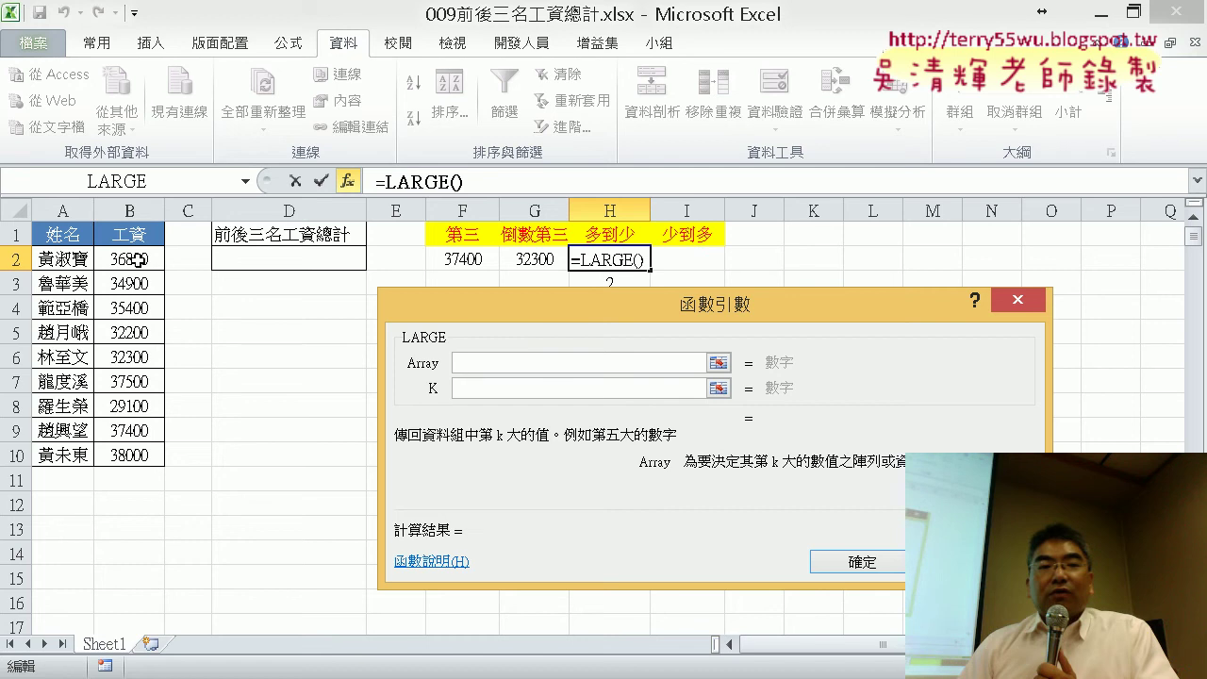
drag(137, 259, 132, 456)
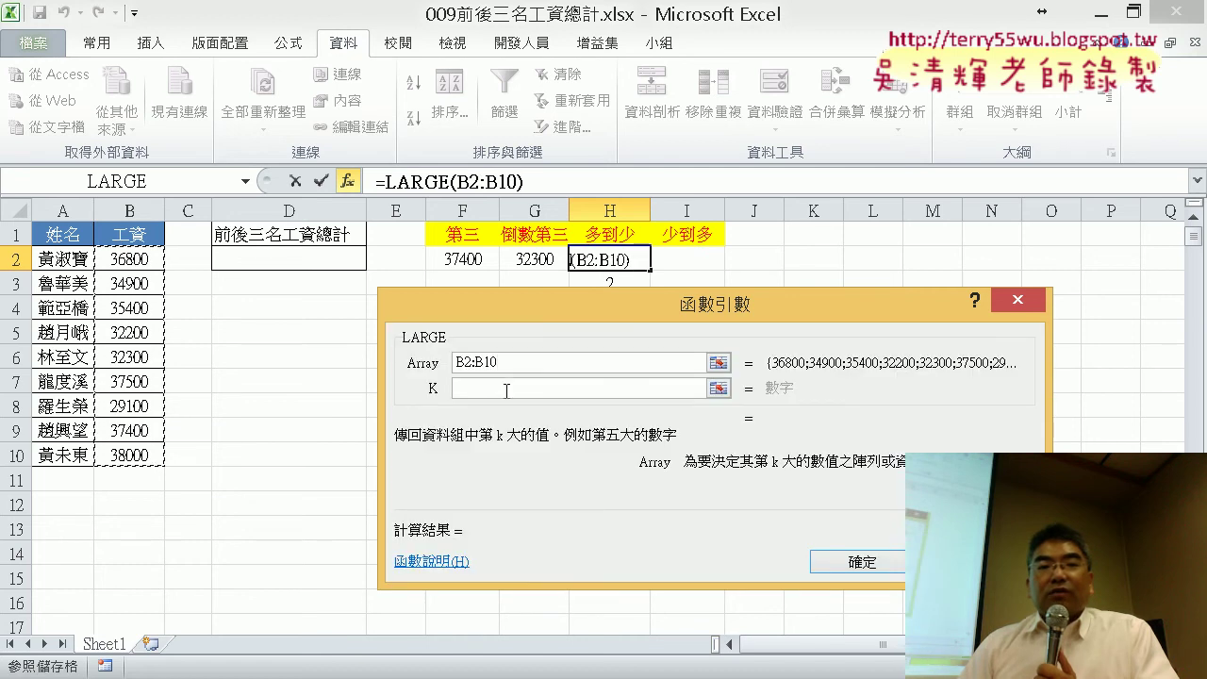
click(507, 391)
right_click(507, 390)
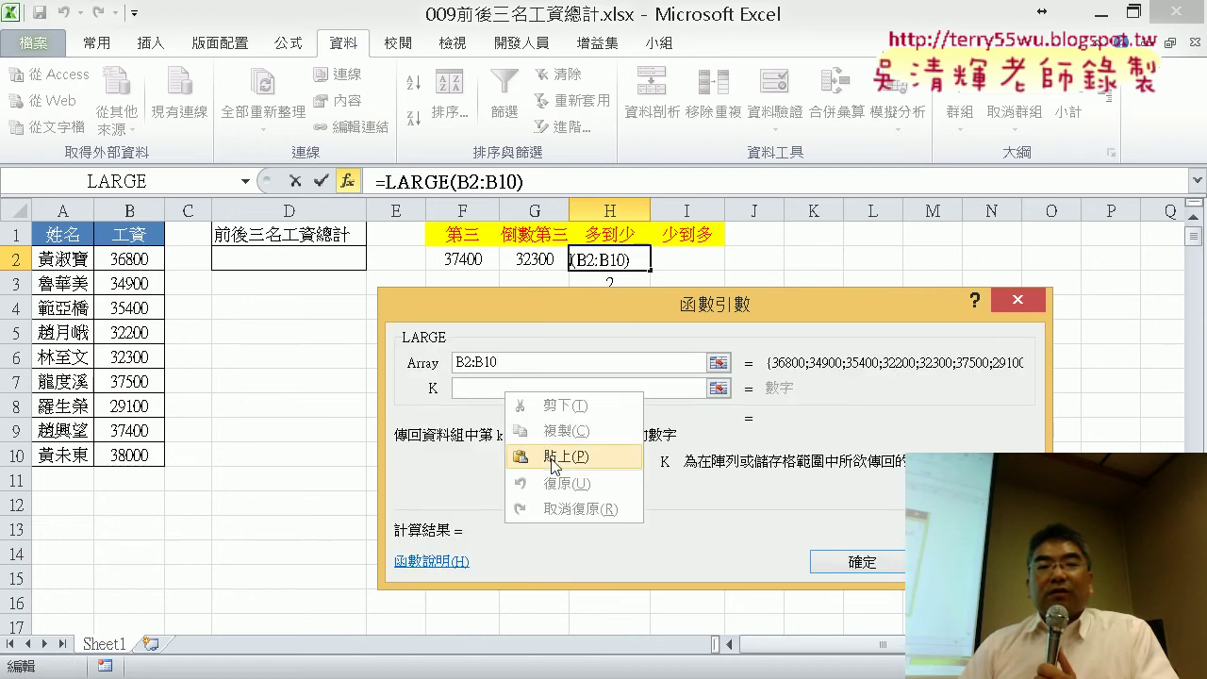
click(555, 459)
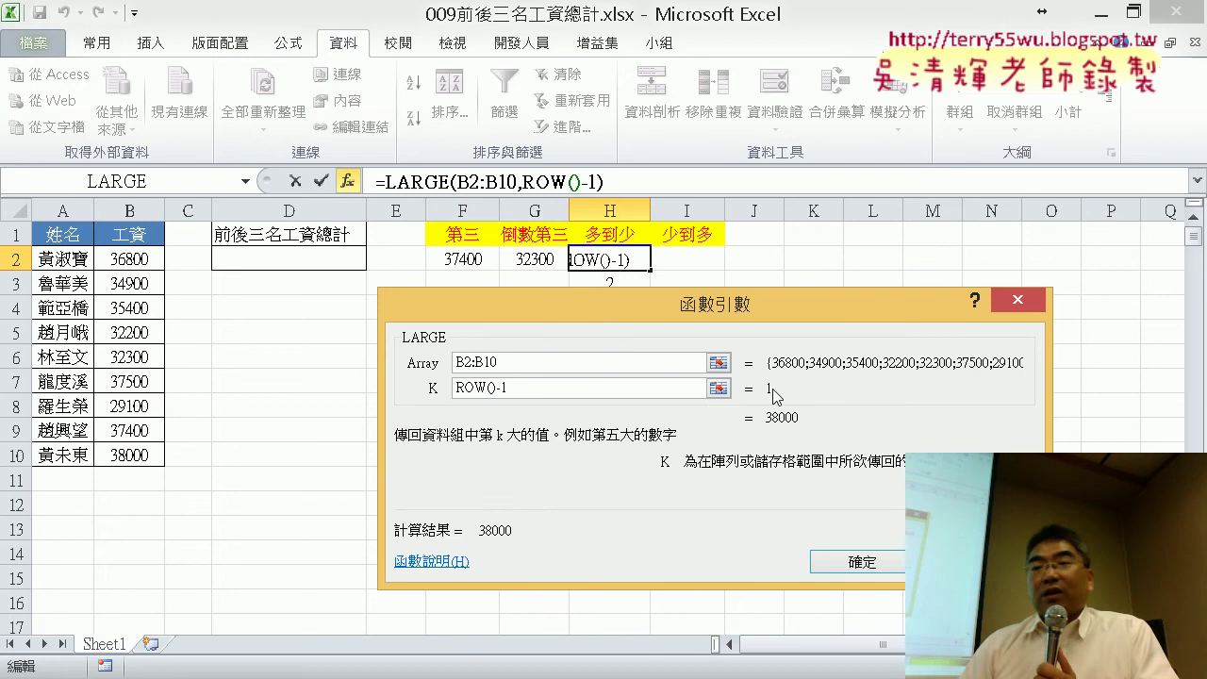
click(899, 566)
- Fill the LARGE formula down to H10, leaving #NUM! in H7:H10, and select its B2:B10 range
drag(647, 268, 649, 462)
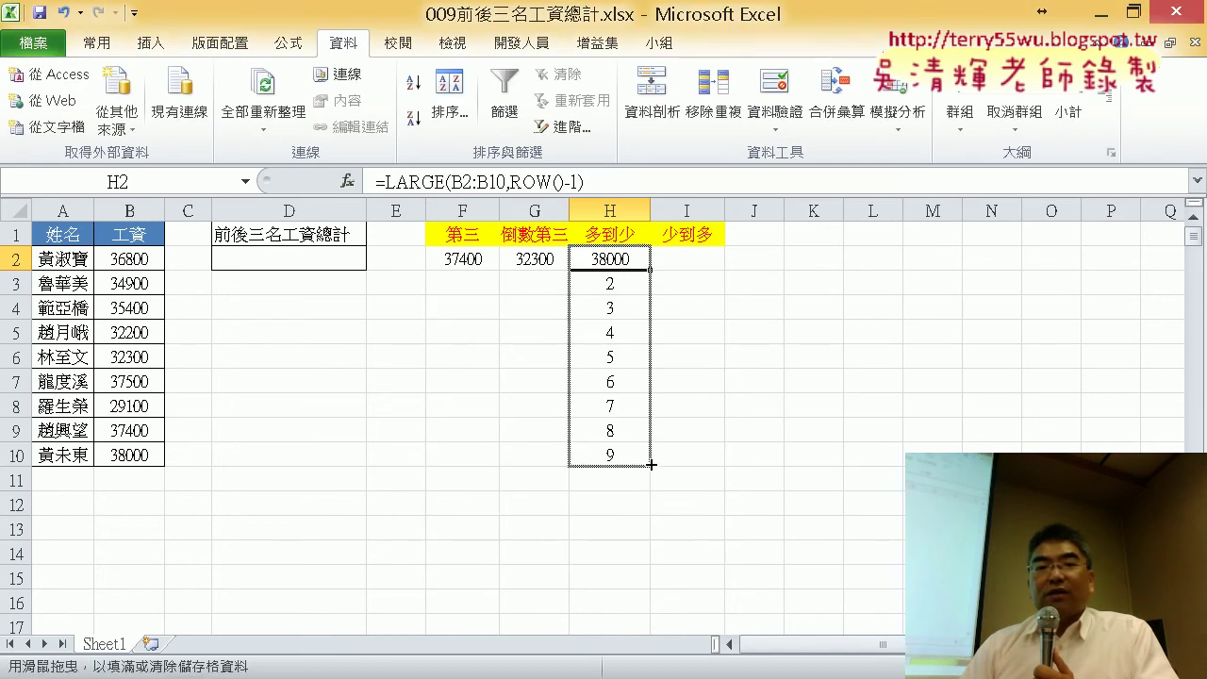
click(623, 259)
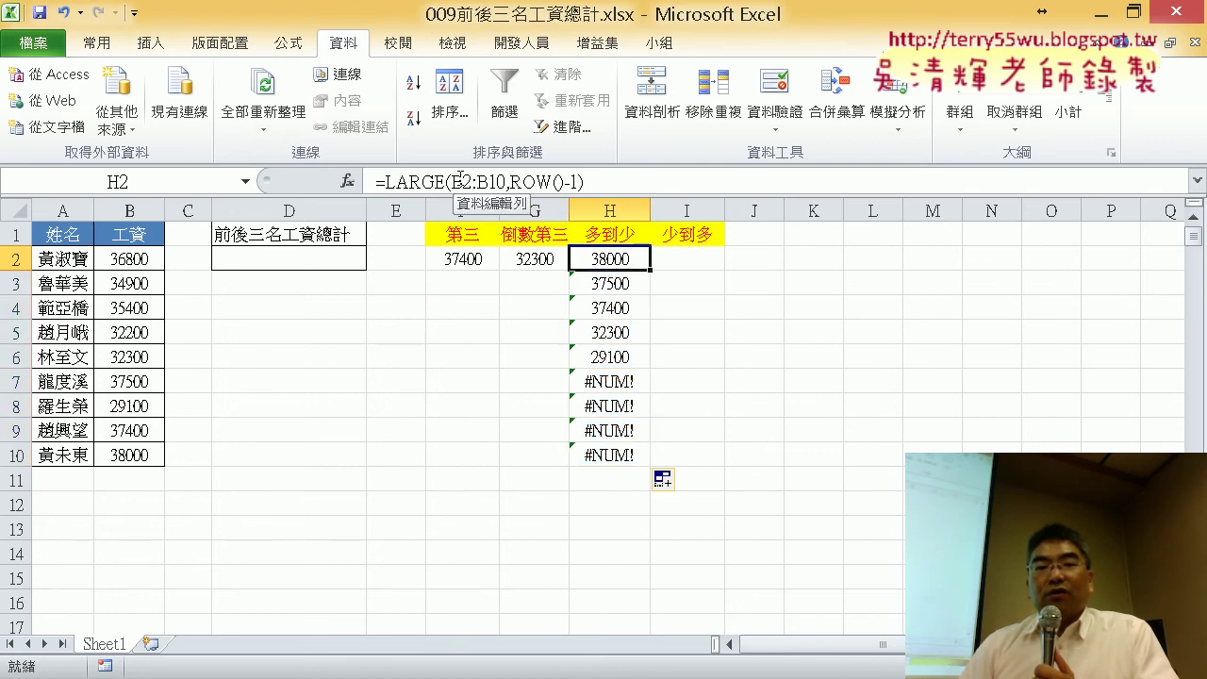
mouse_move(452, 182)
mouse_down()
mouse_move(500, 182)
mouse_move(448, 179)
mouse_up()
- Change H2's range to B$2:B$10 with F4 and refill to H10, listing 38000 down to 29100
click(510, 184)
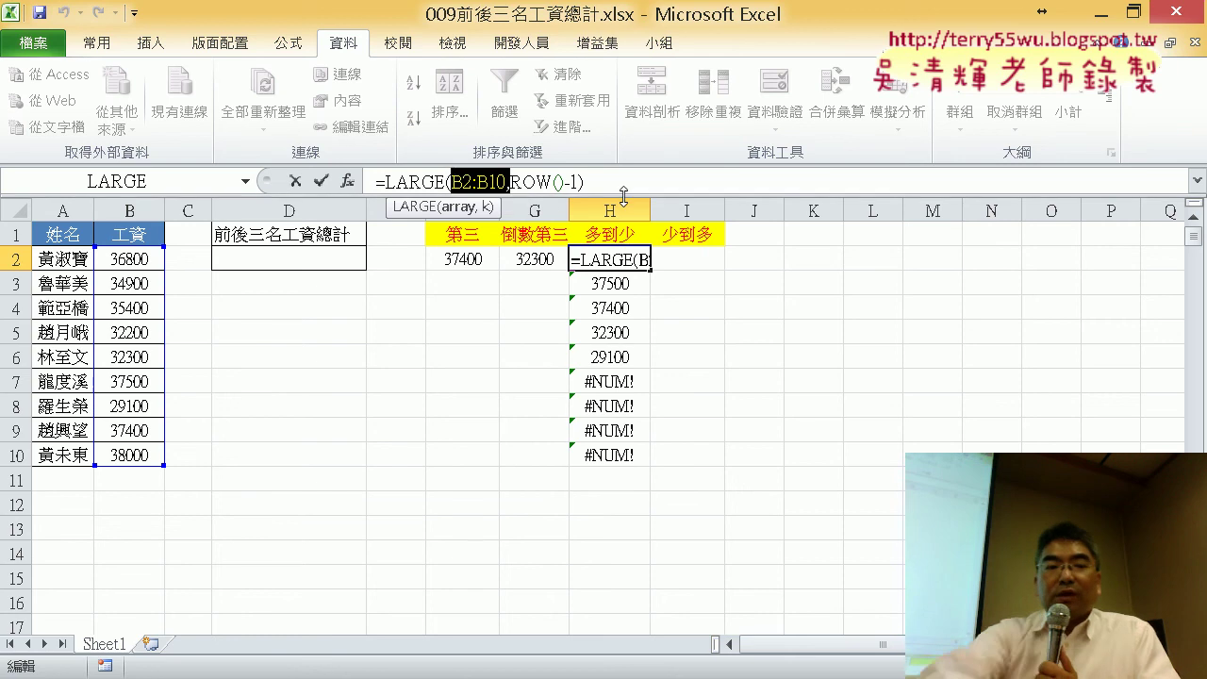
key(alt)
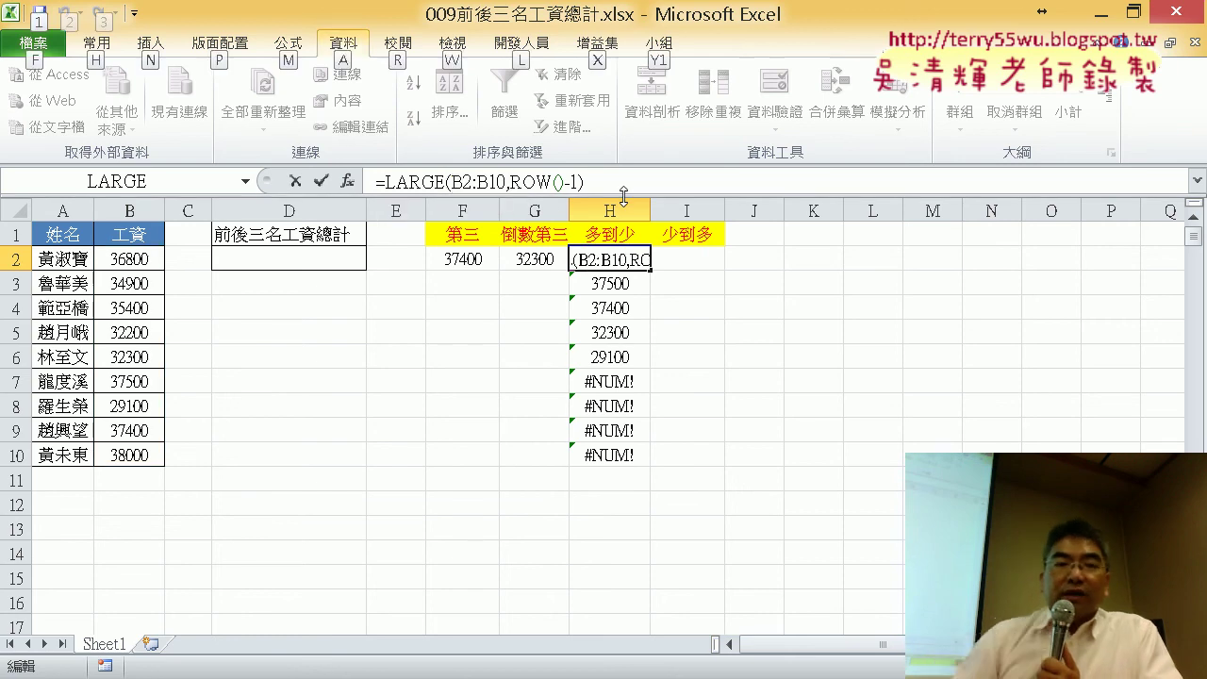
click(454, 177)
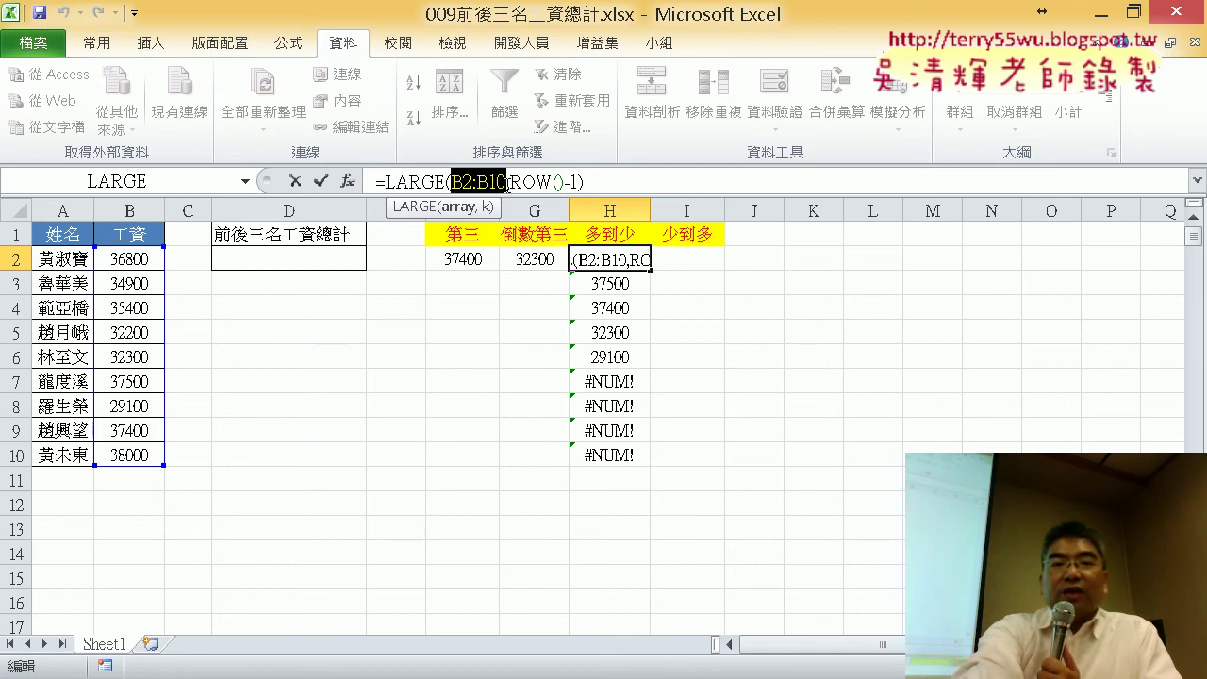
key(F4)
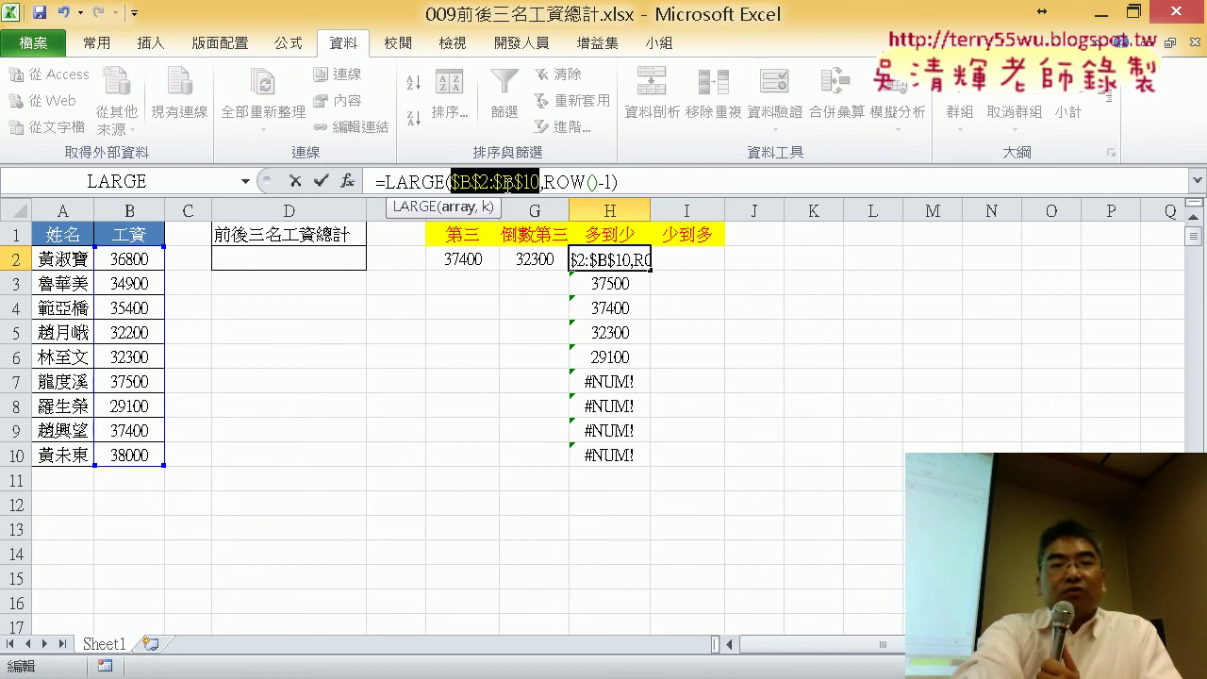
key(F4)
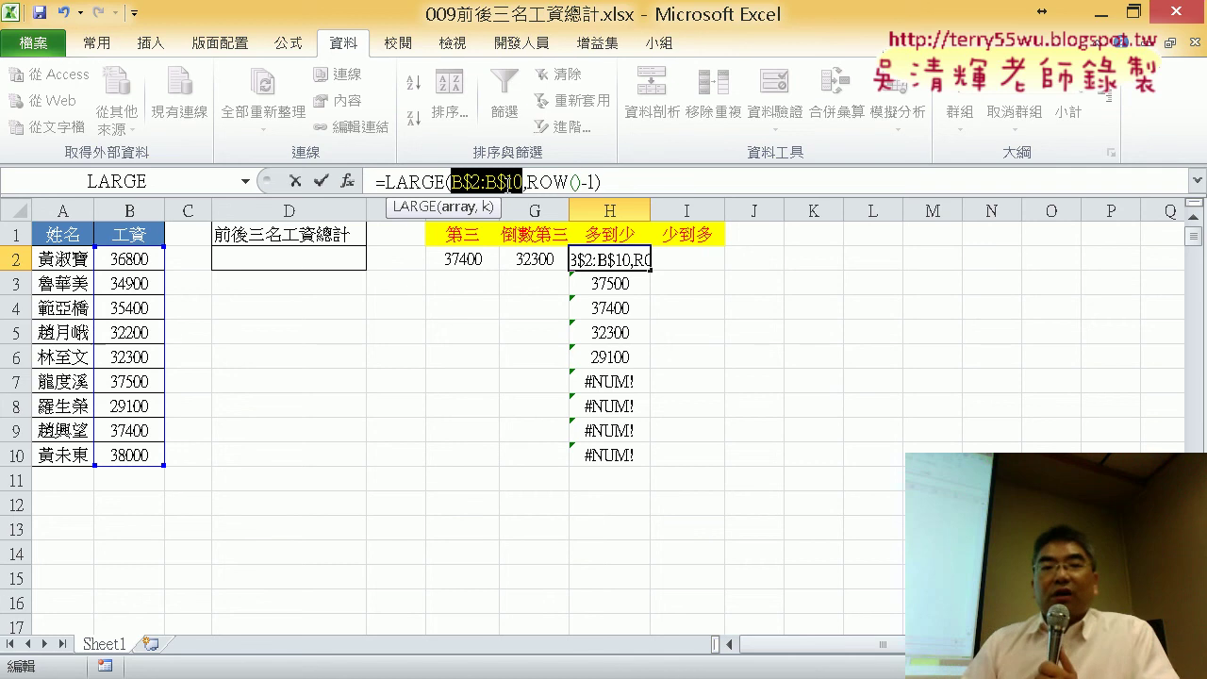
click(320, 181)
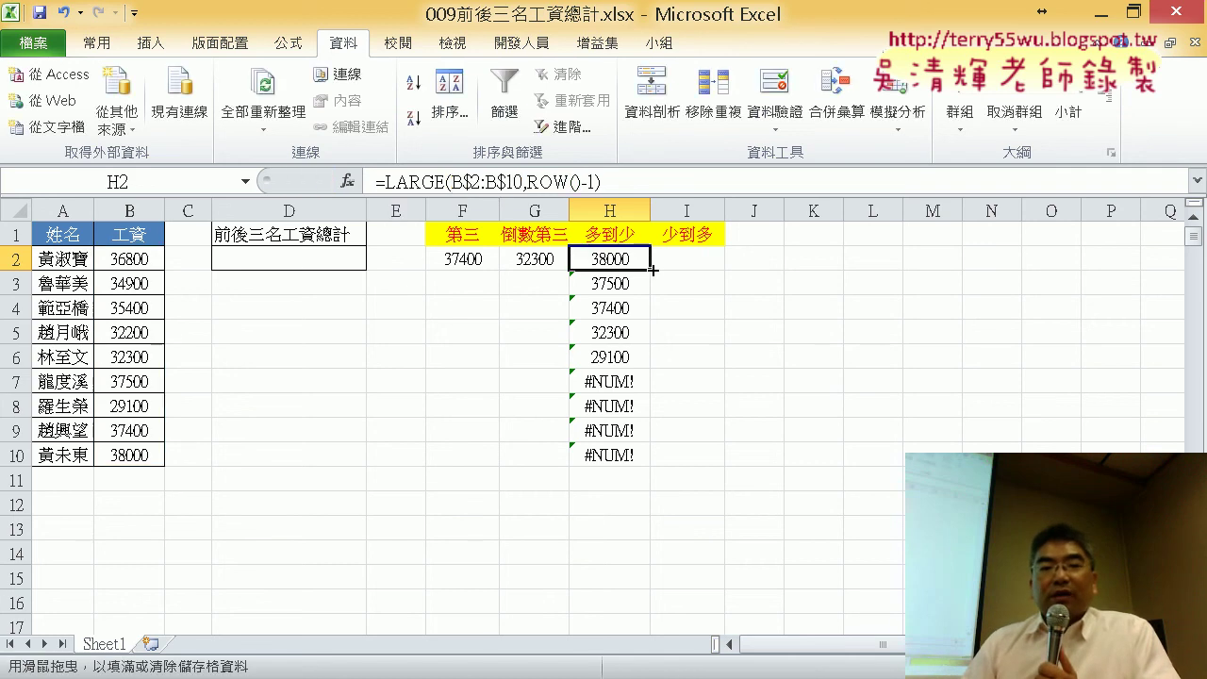
drag(653, 271, 642, 465)
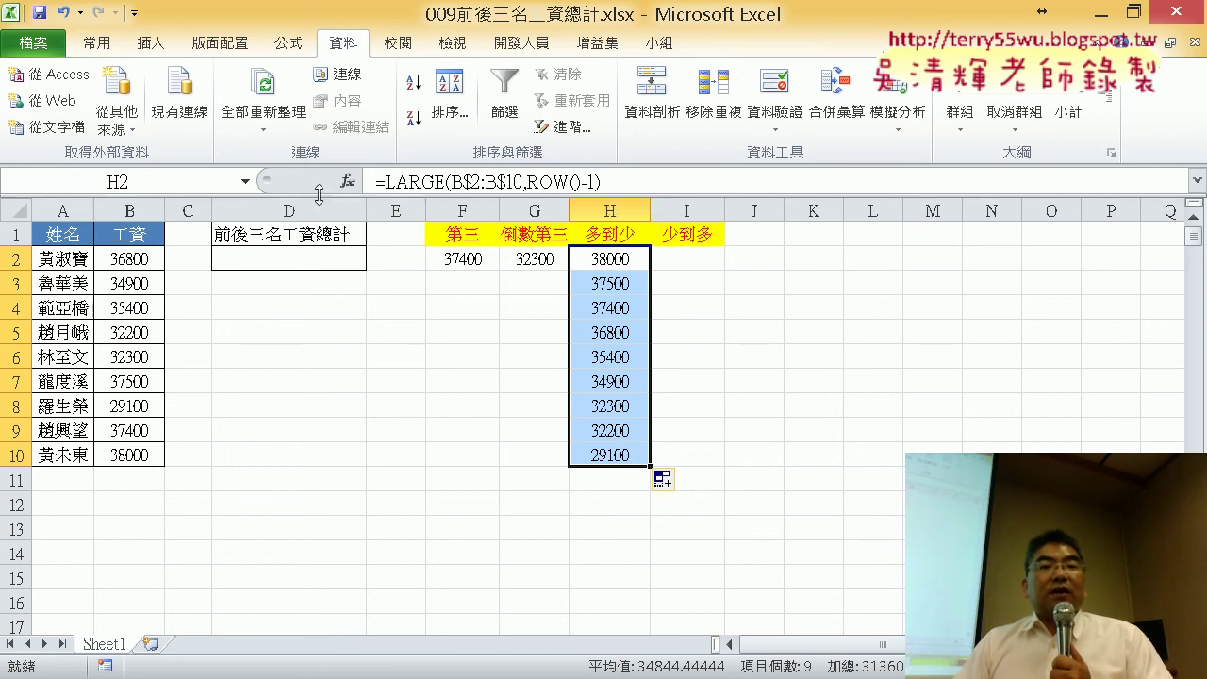
- Copy H2's LARGE(B$2:B$10,ROW()-1) formula text without changing the cell
drag(373, 182, 540, 182)
click(585, 177)
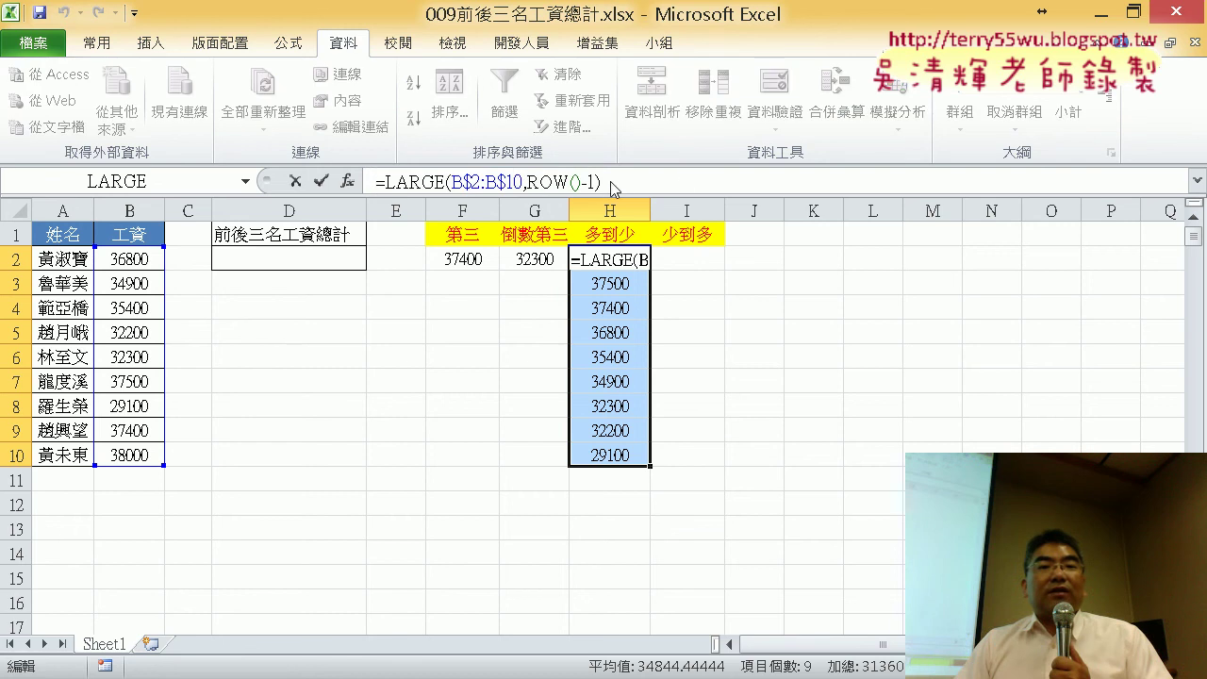
triple_click(370, 186)
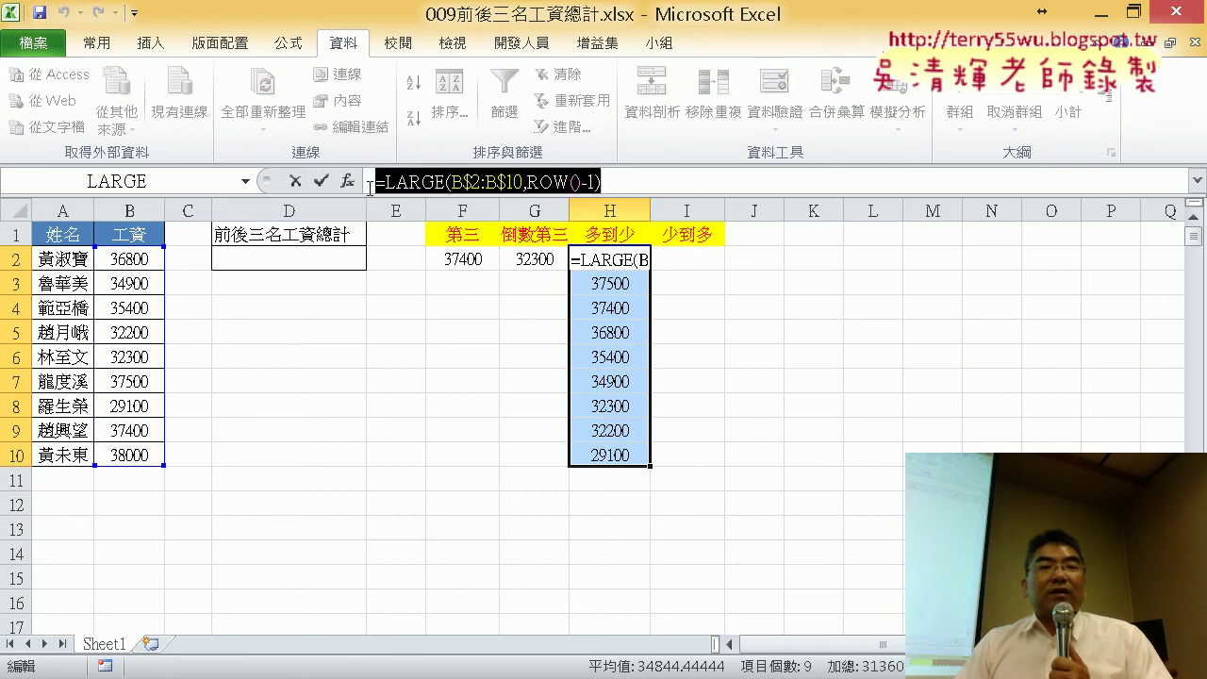
right_click(462, 187)
click(505, 223)
click(322, 181)
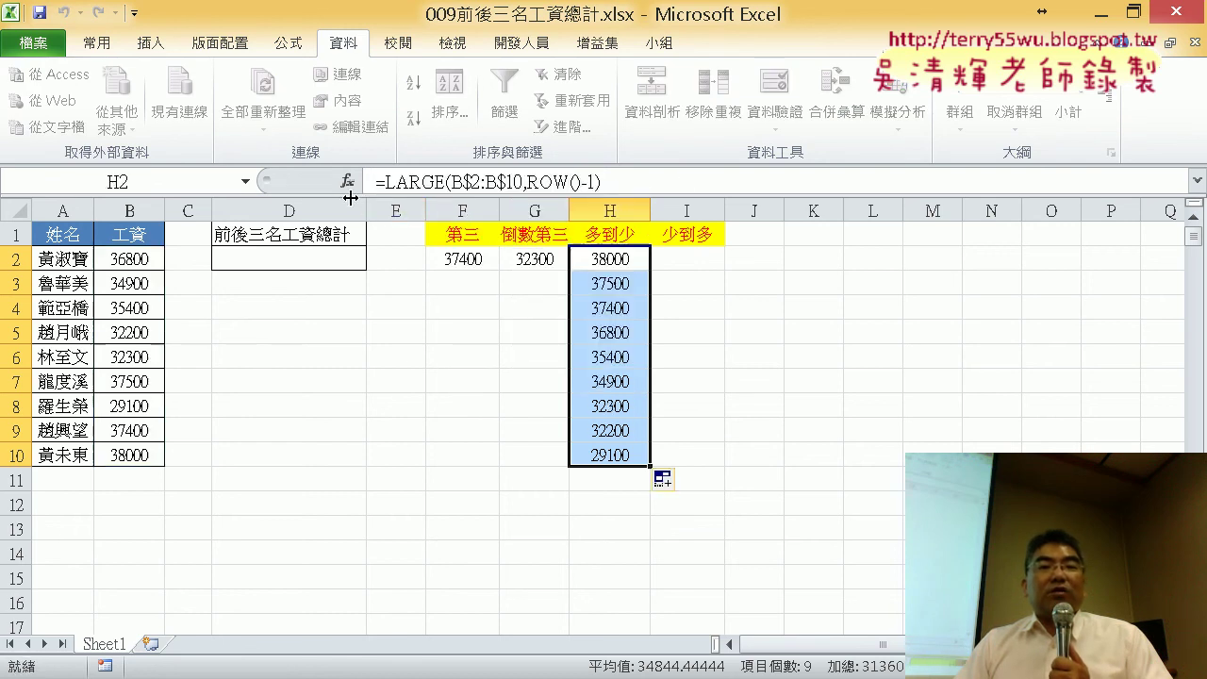
- Paste the formula into I2 and replace LARGE with small, giving =SMALL(B$2:B$10,ROW()-1) = 29100
click(719, 255)
click(453, 188)
right_click(453, 188)
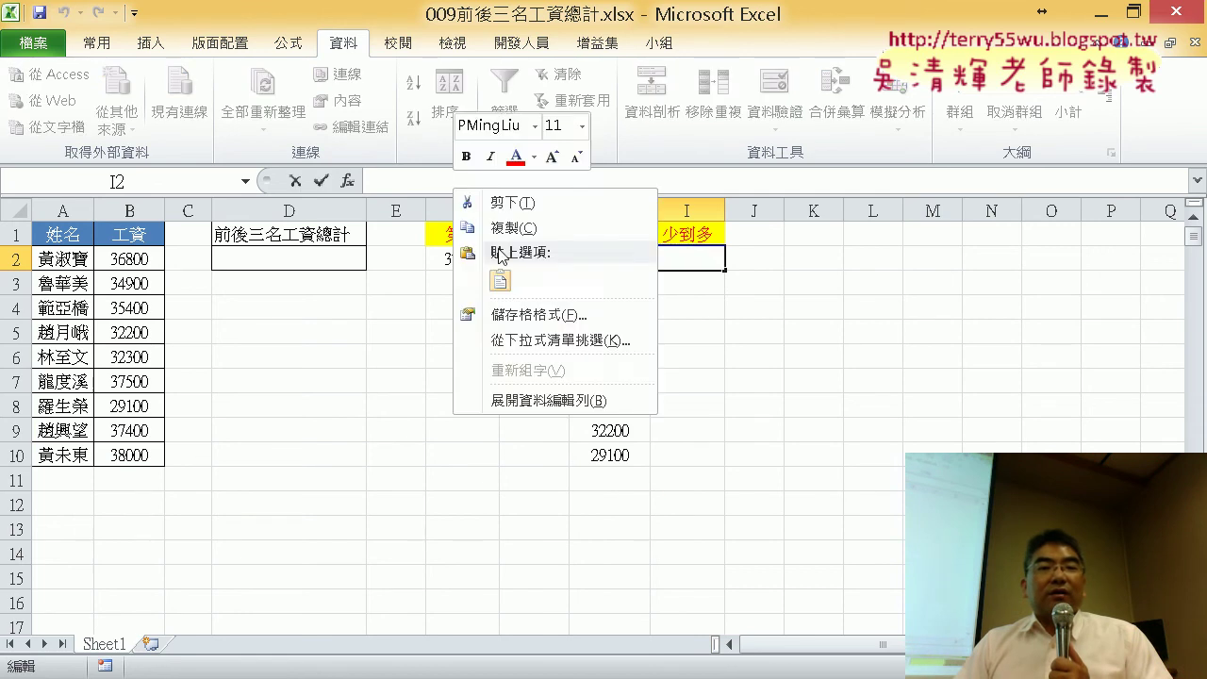
click(500, 280)
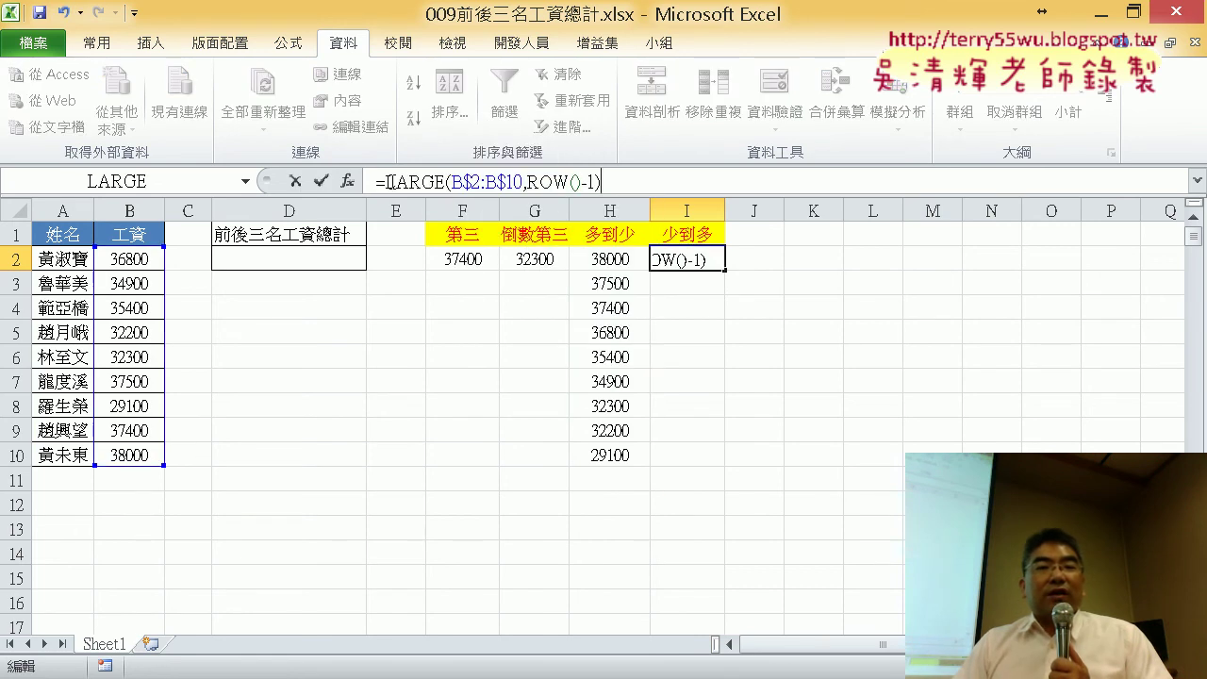
drag(387, 181, 445, 185)
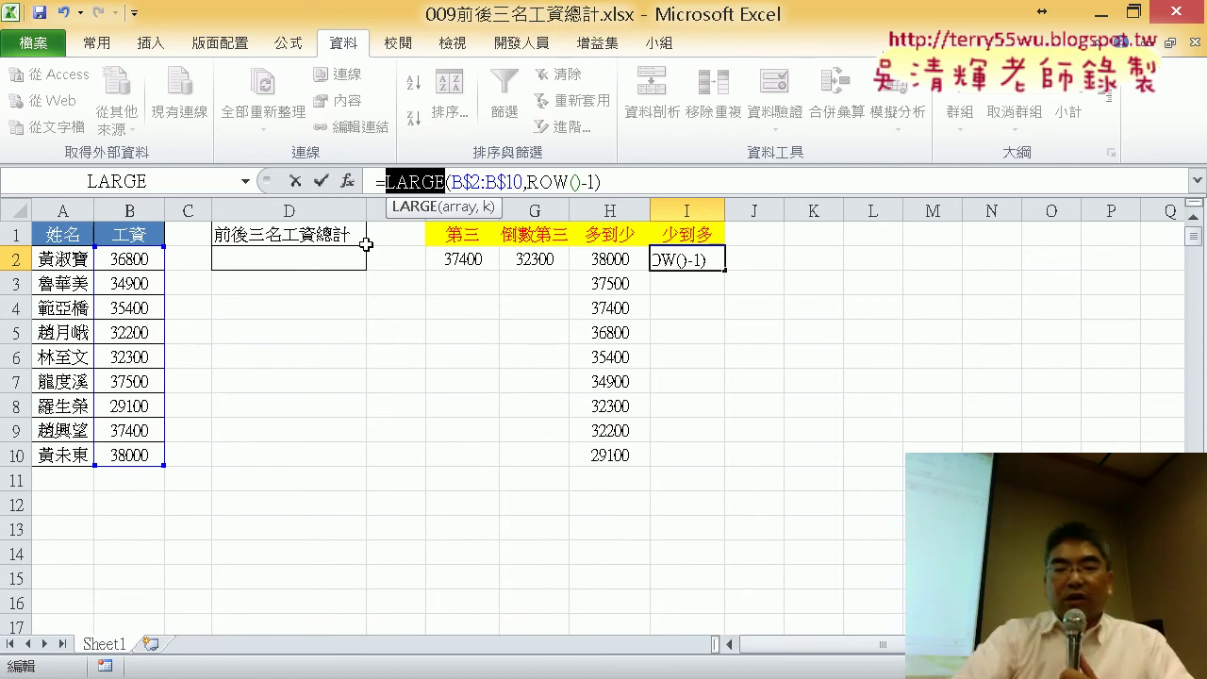
text(s)
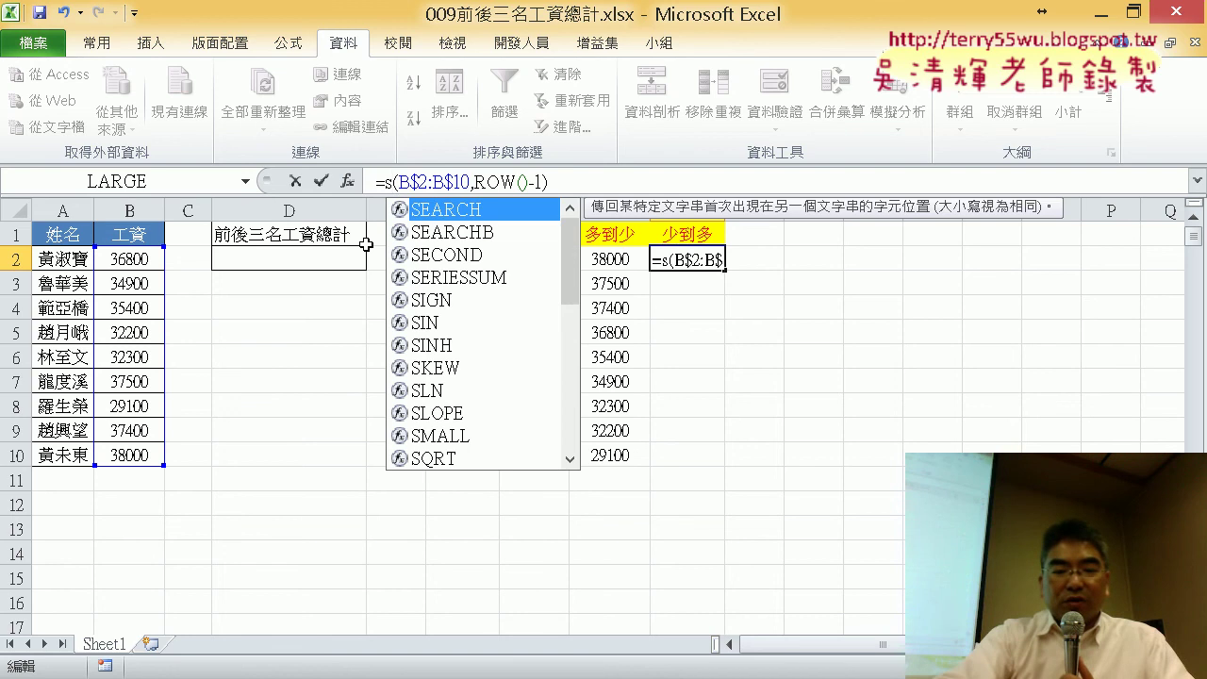
text(mall)
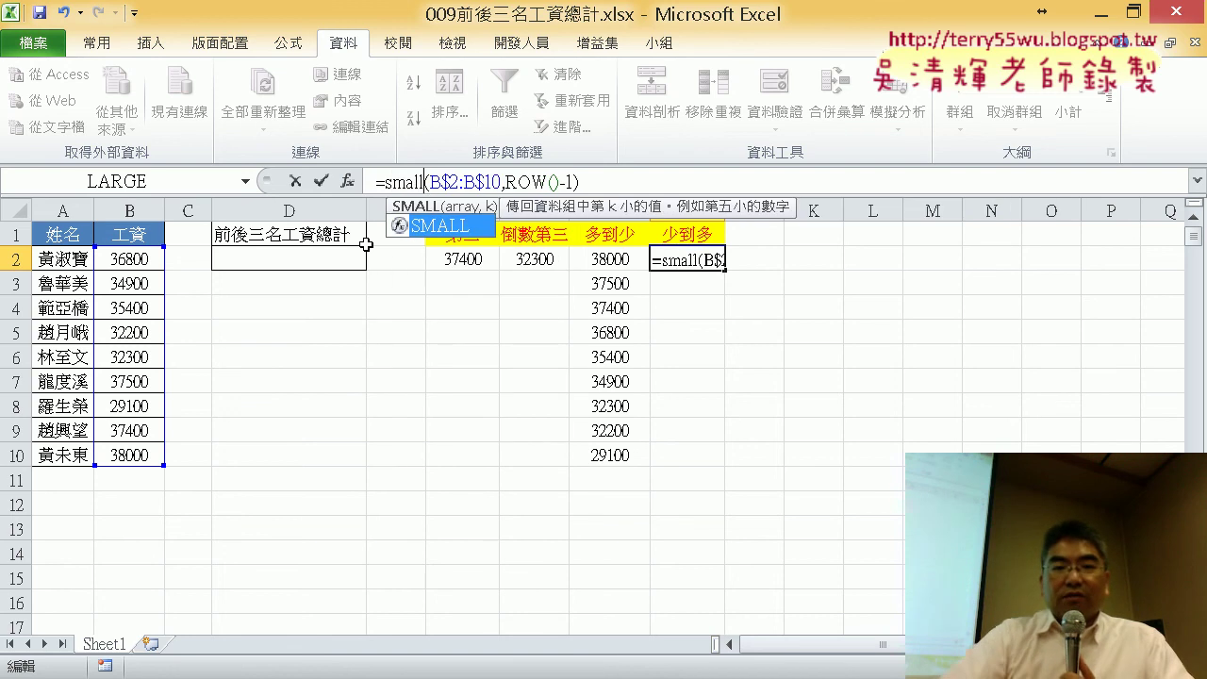
click(323, 181)
- Fill I2's SMALL formula down to I10, listing 29100 up to 38000, then deselect
drag(725, 270, 731, 466)
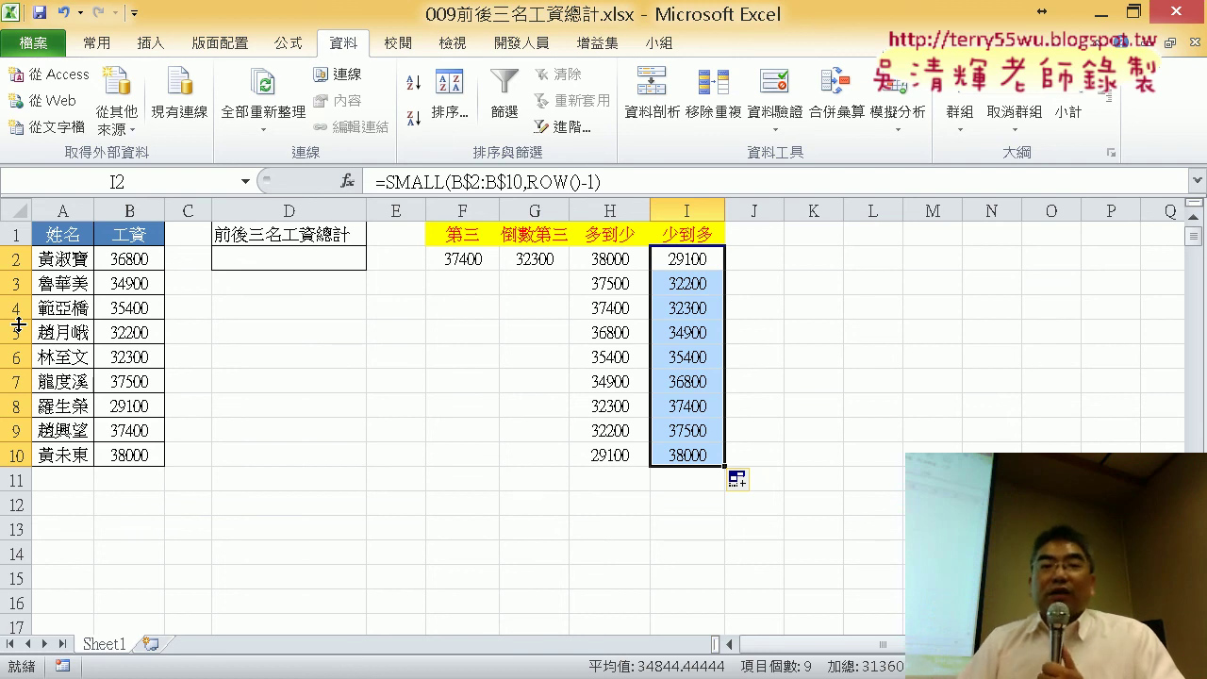
click(826, 309)
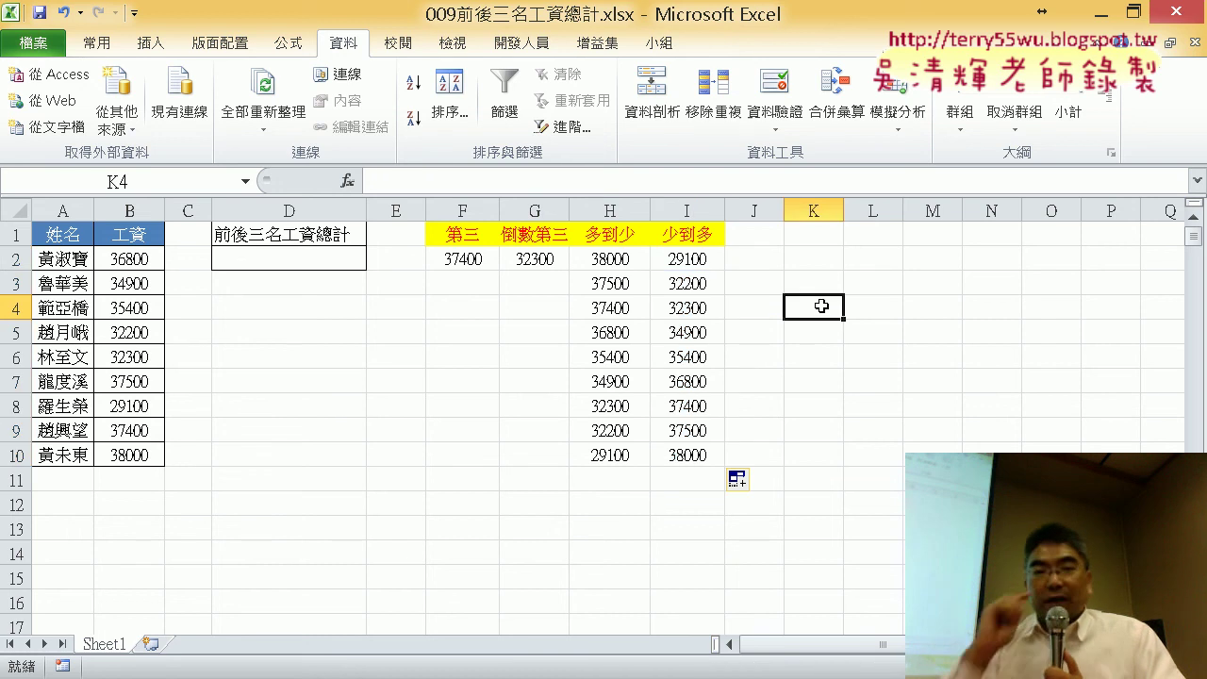
click(293, 263)
click(458, 258)
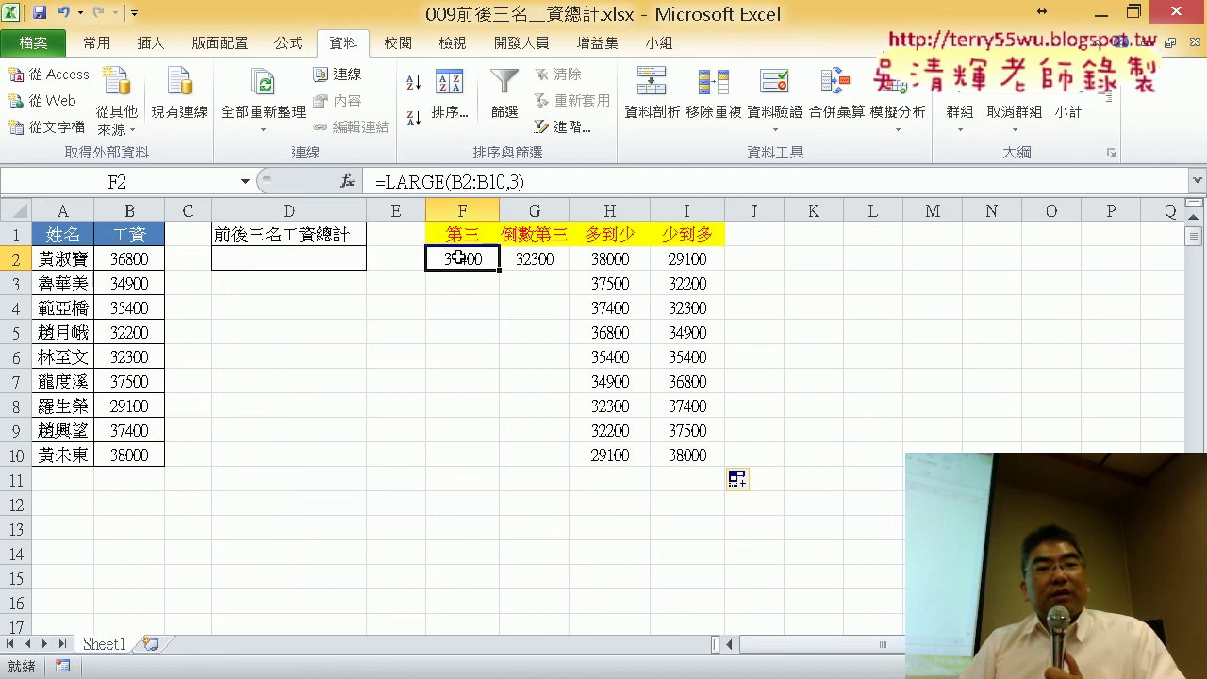
click(388, 182)
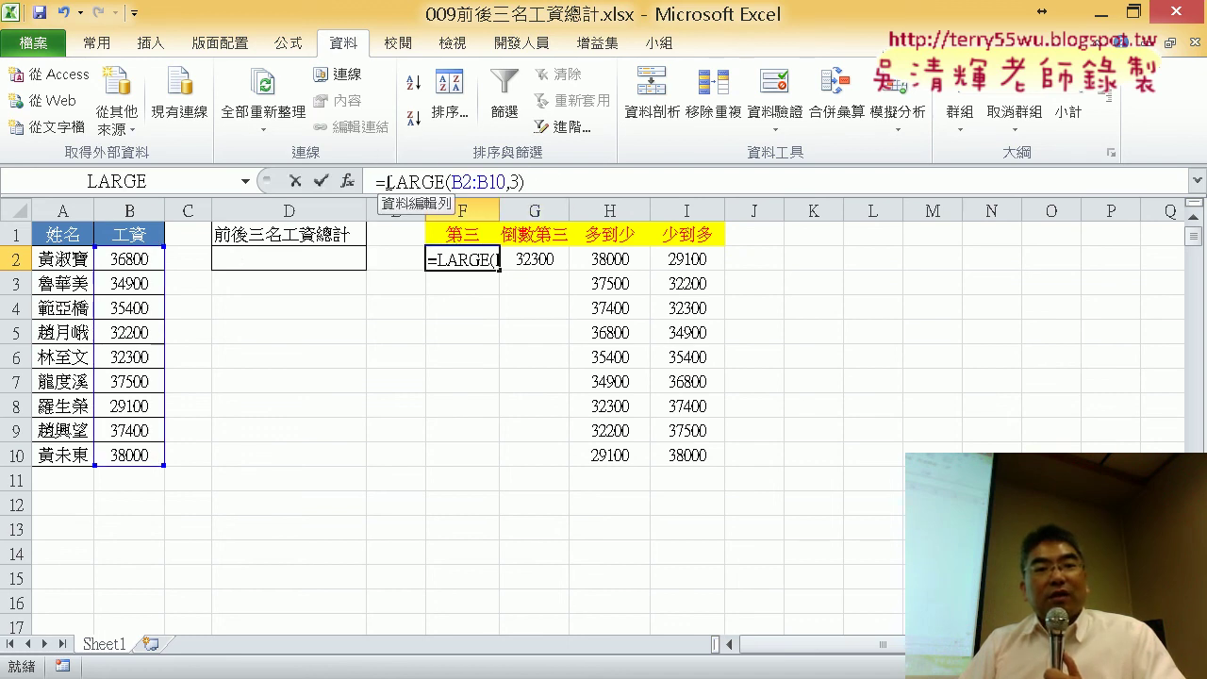
drag(388, 182, 552, 181)
right_click(499, 185)
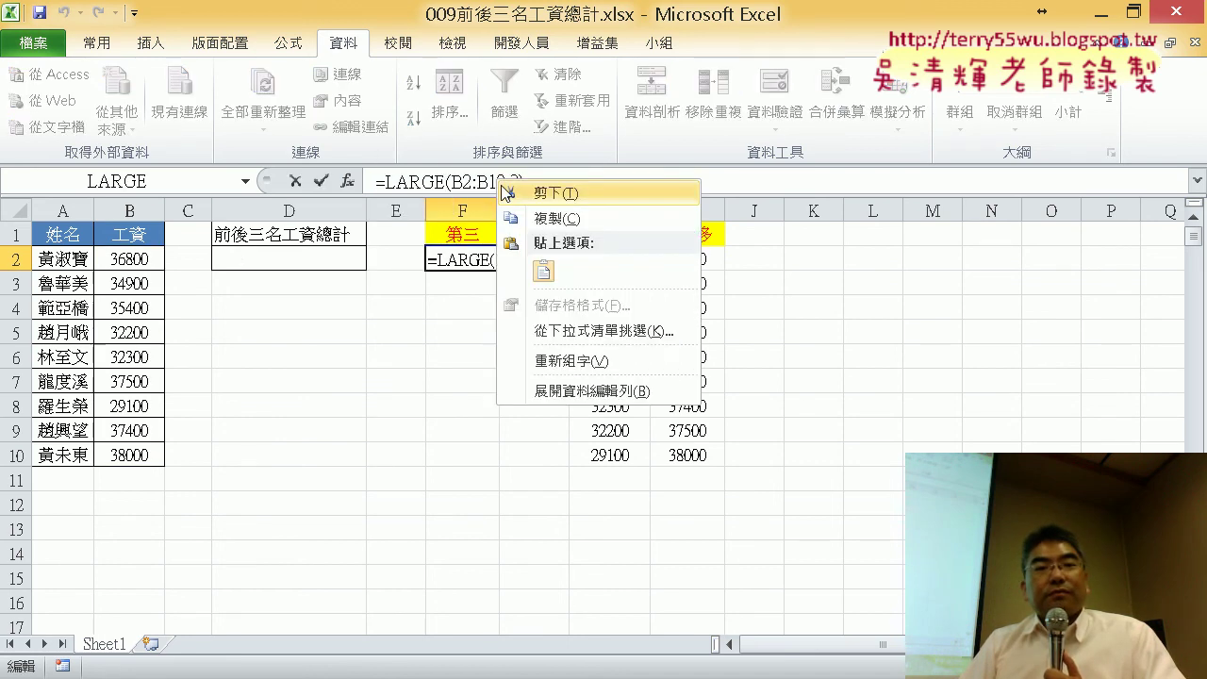
click(538, 216)
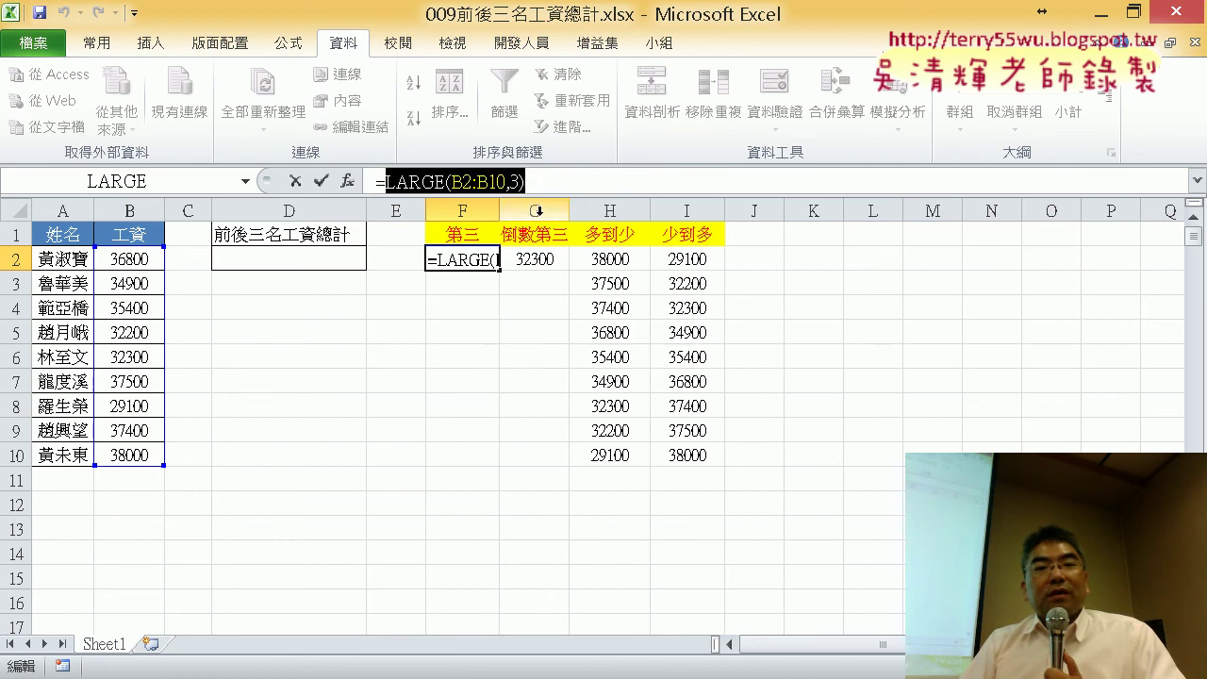
click(293, 182)
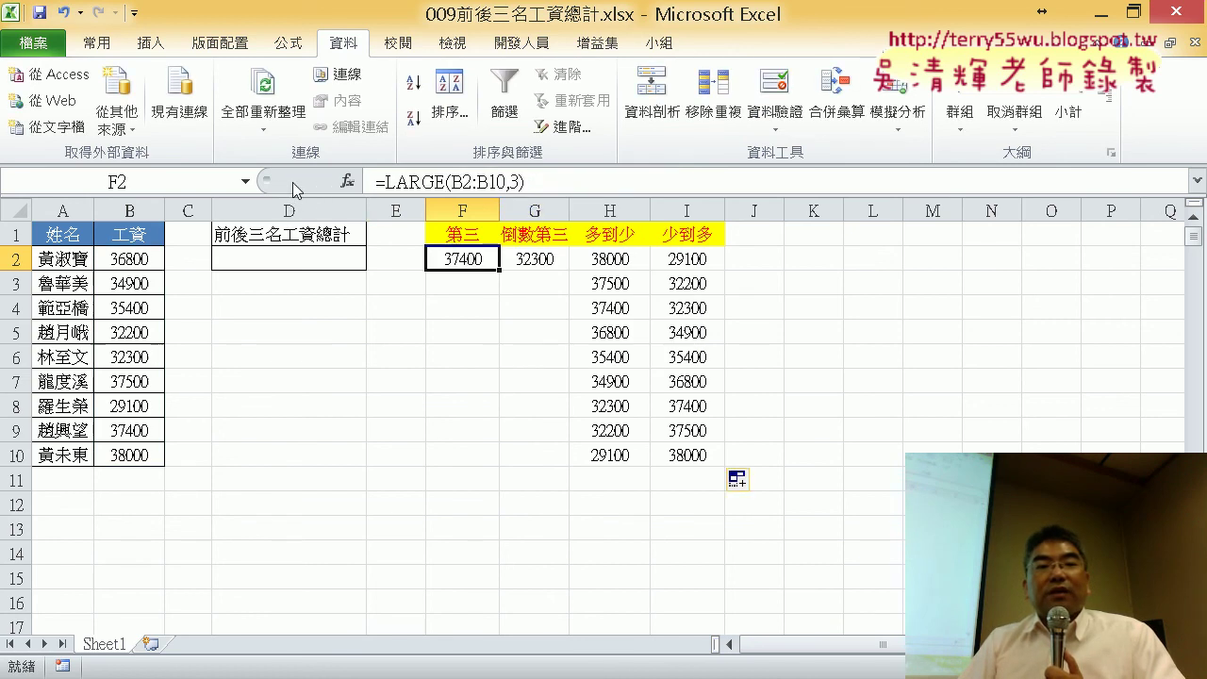
click(300, 262)
- Start SUMIF in D2 with range B2:B10 and criteria ">="&LARGE(B2:B10,3)
click(348, 182)
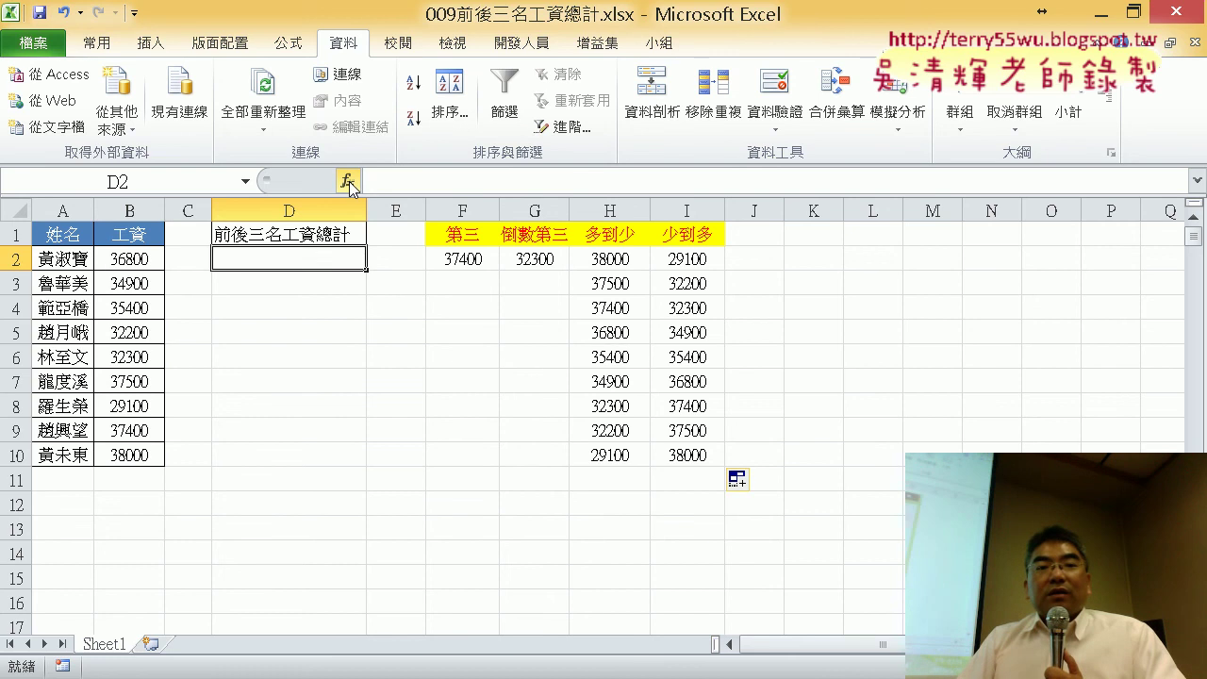
drag(513, 247, 535, 38)
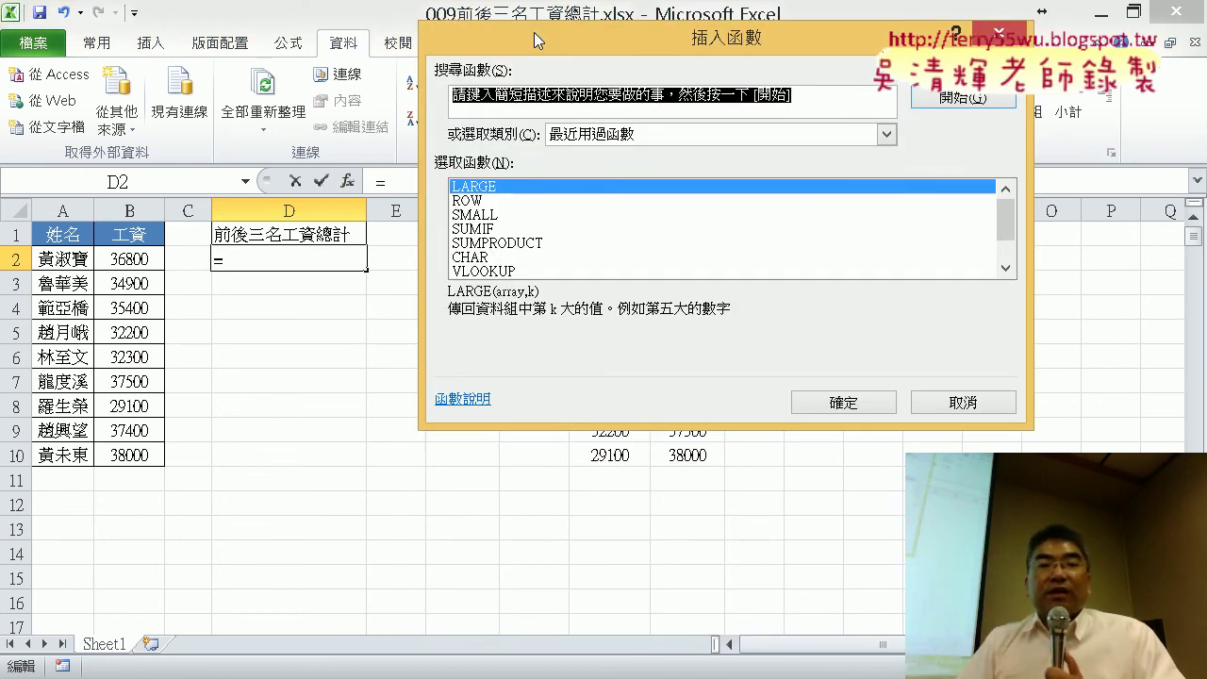
double_click(496, 229)
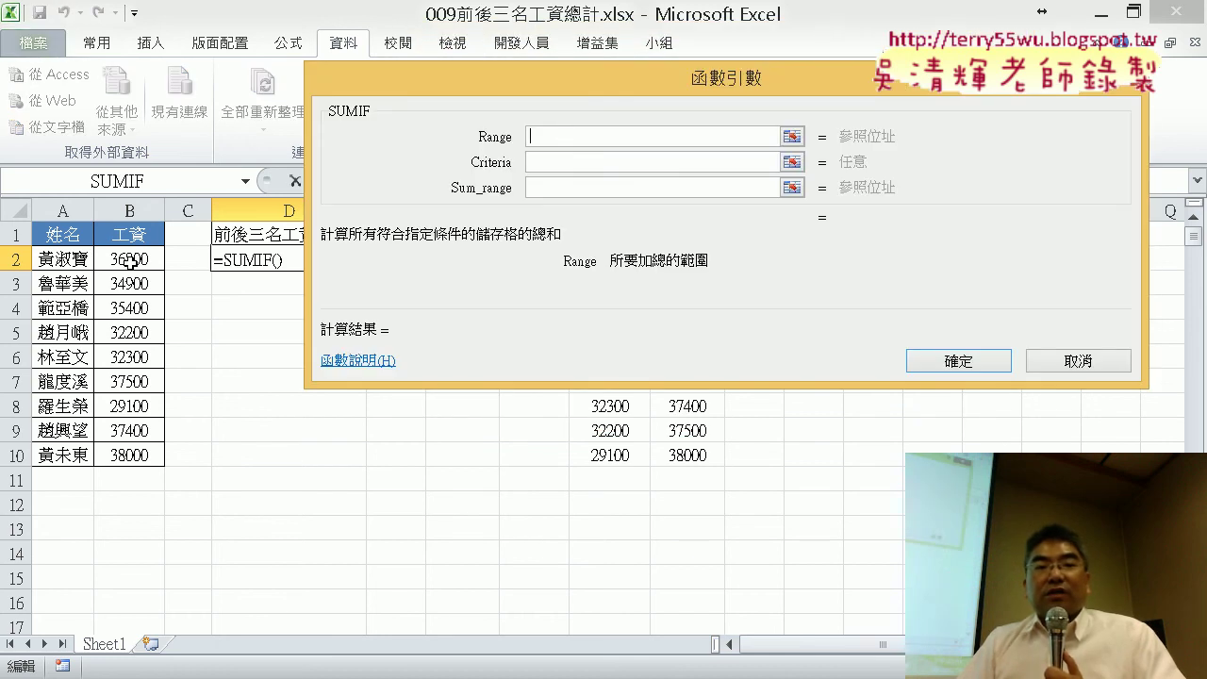
drag(130, 263, 121, 457)
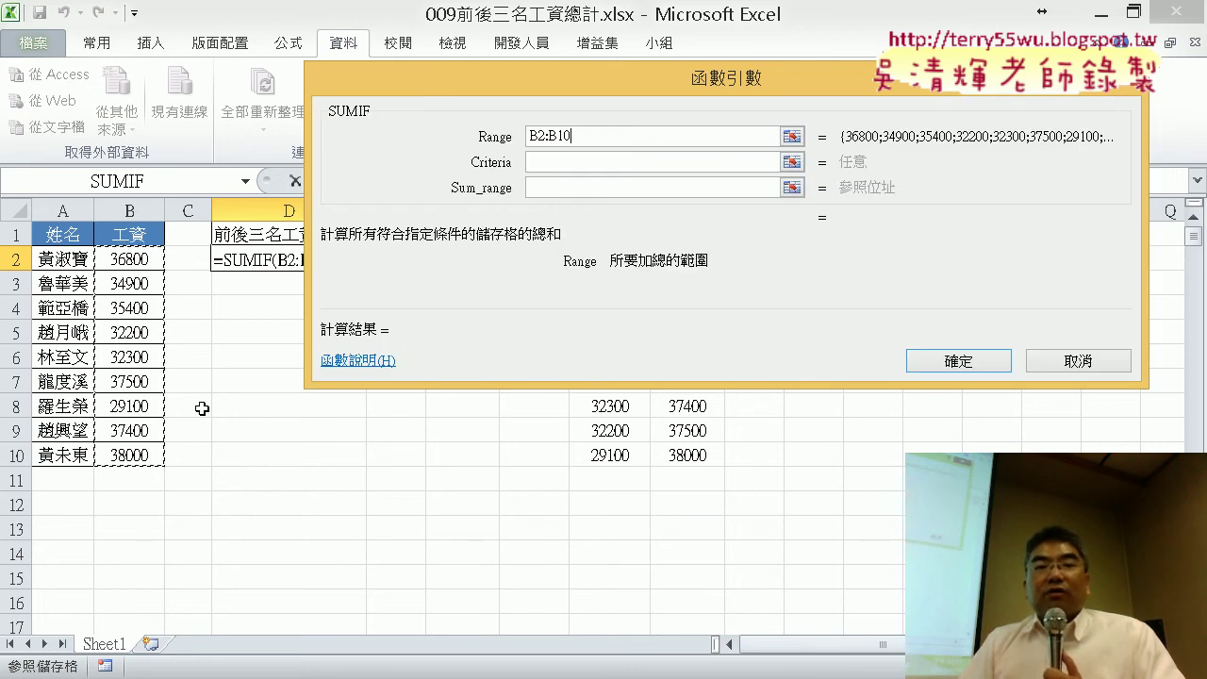
click(561, 162)
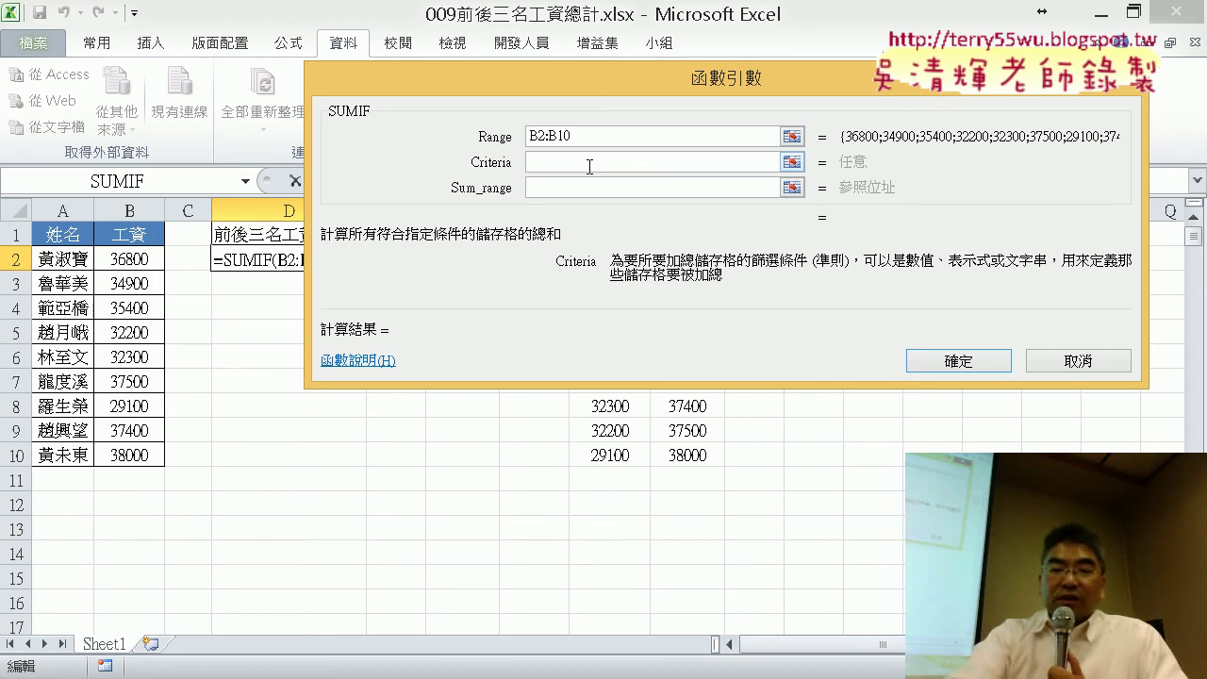
text(">)
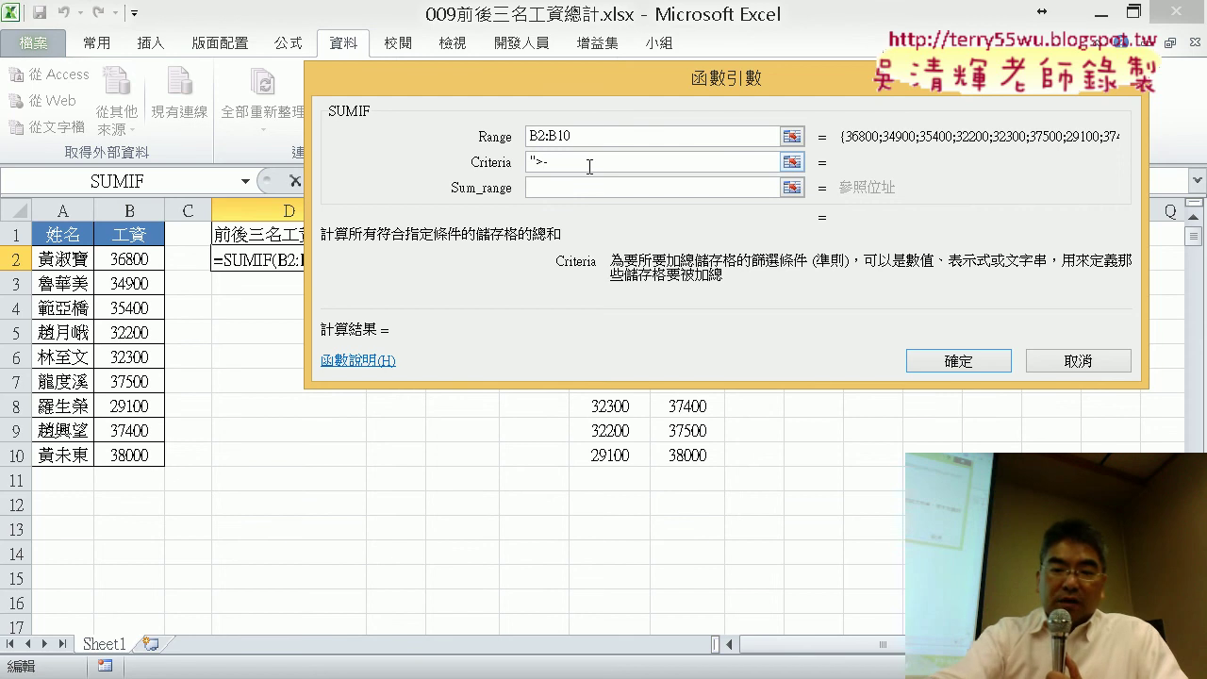
text(=)
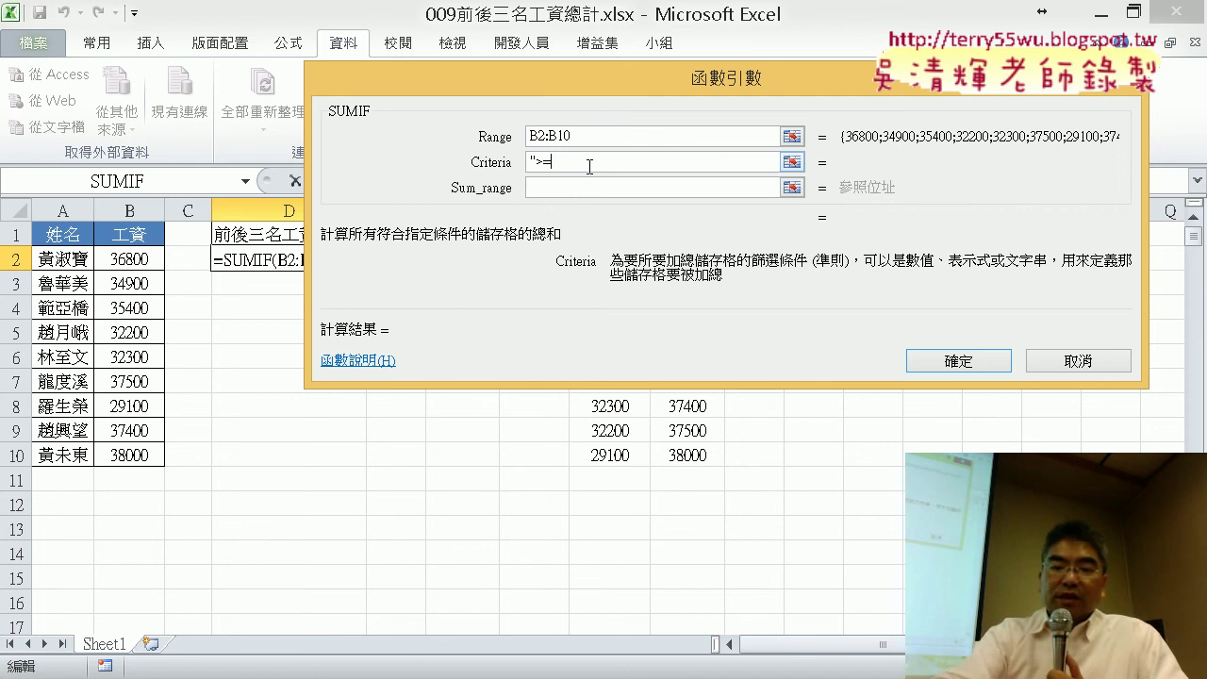
text(")
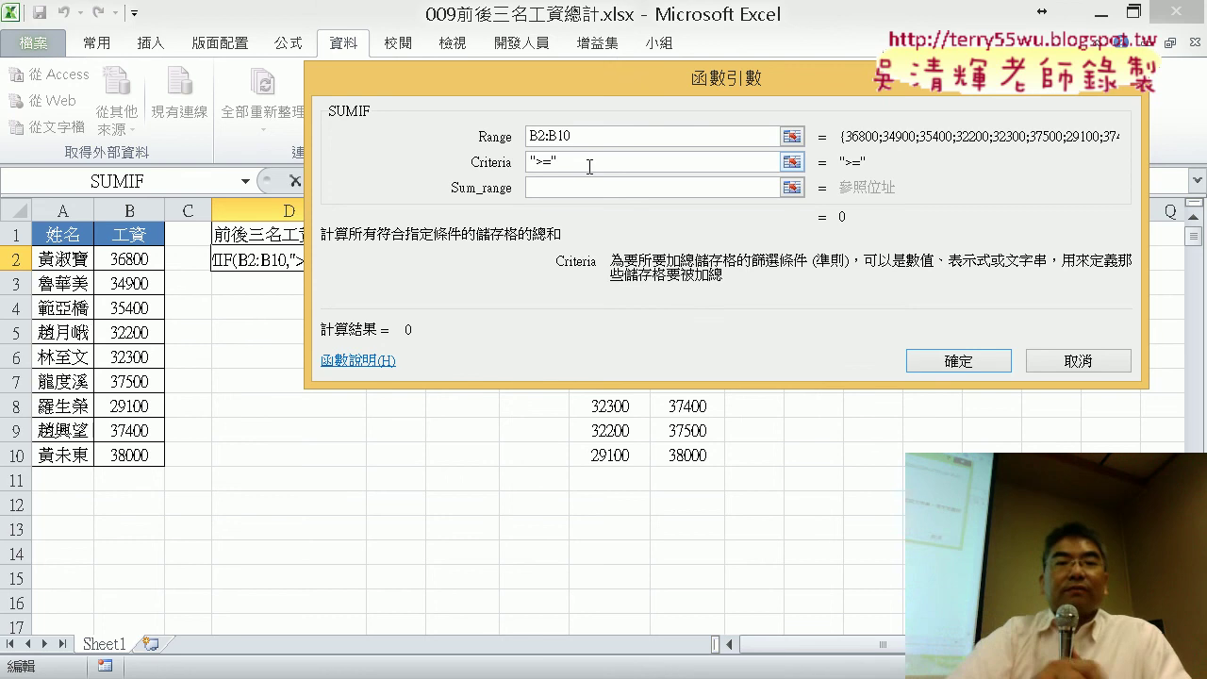
text(&)
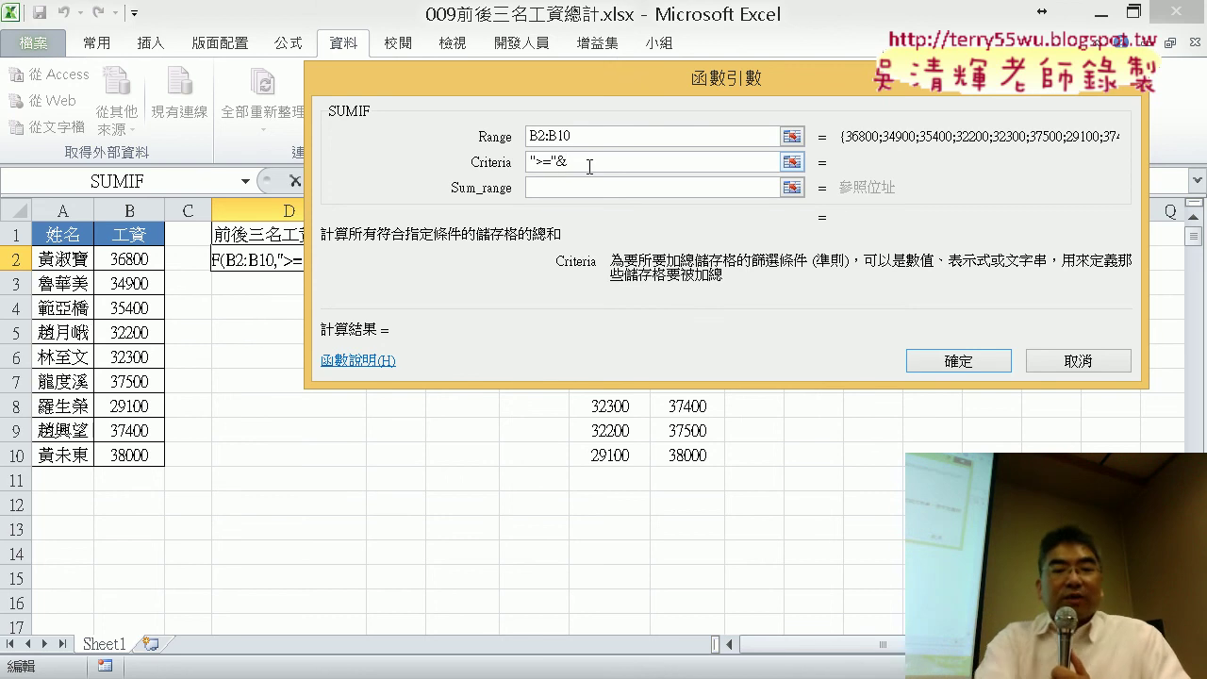
text(LARGE(B2:B10,3))
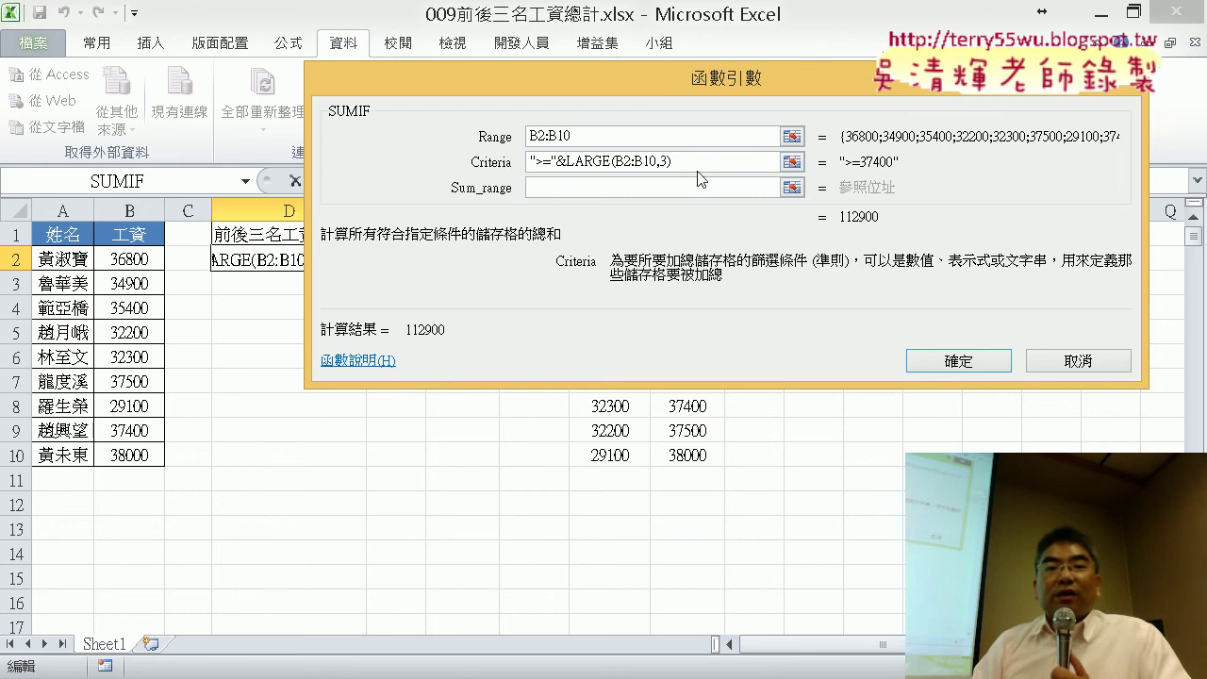
- Annotate the criteria to show LARGE(B2:B10,3) evaluates to ">=37400", then clear the notes
drag(694, 168, 613, 148)
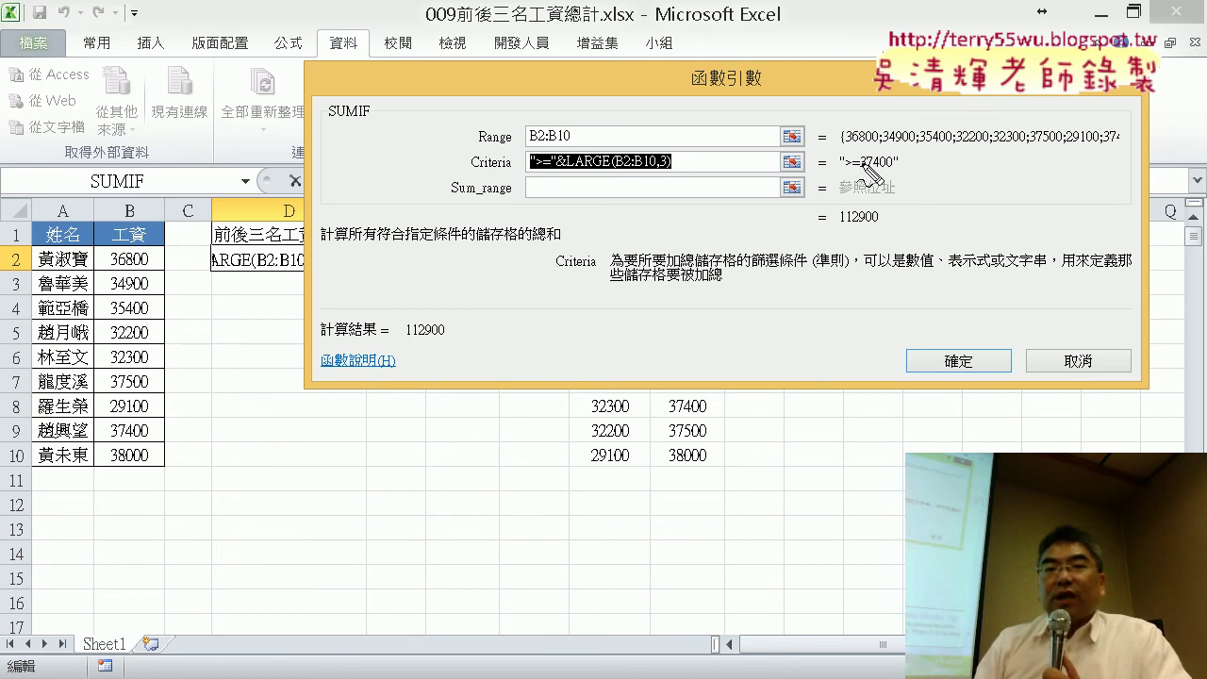
drag(572, 172, 676, 172)
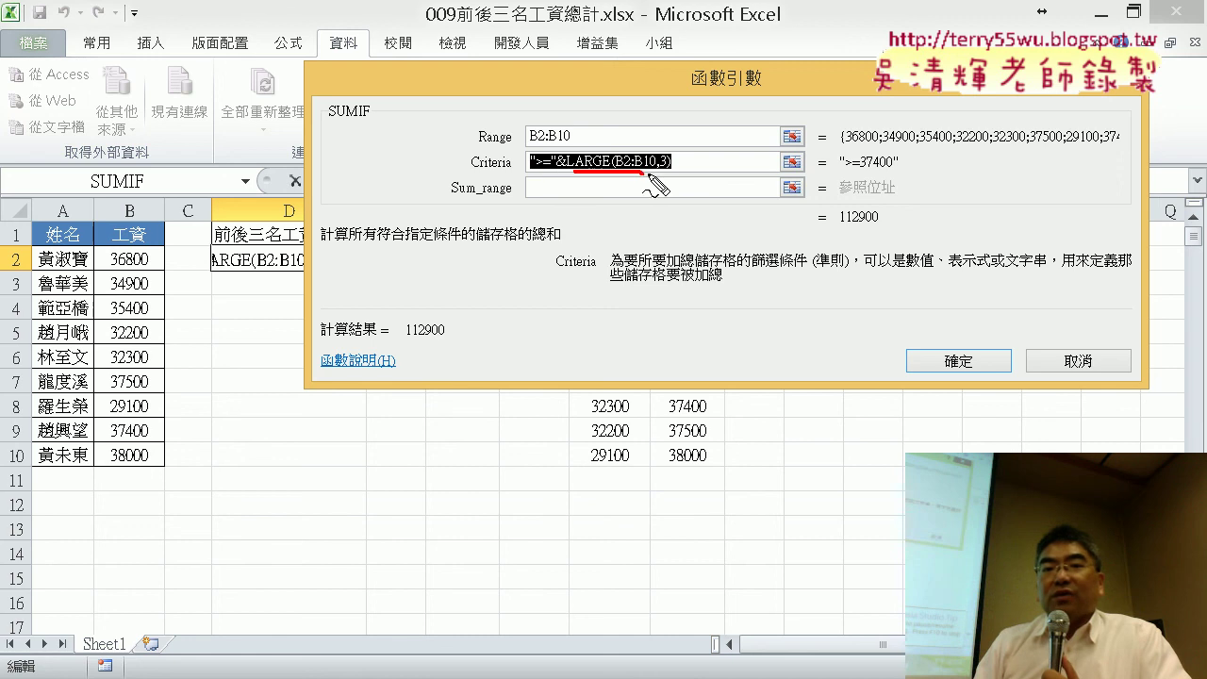
drag(661, 92, 685, 132)
mouse_move(717, 93)
mouse_down()
mouse_move(735, 106)
mouse_move(721, 132)
mouse_move(748, 100)
mouse_move(765, 123)
mouse_move(741, 114)
mouse_up()
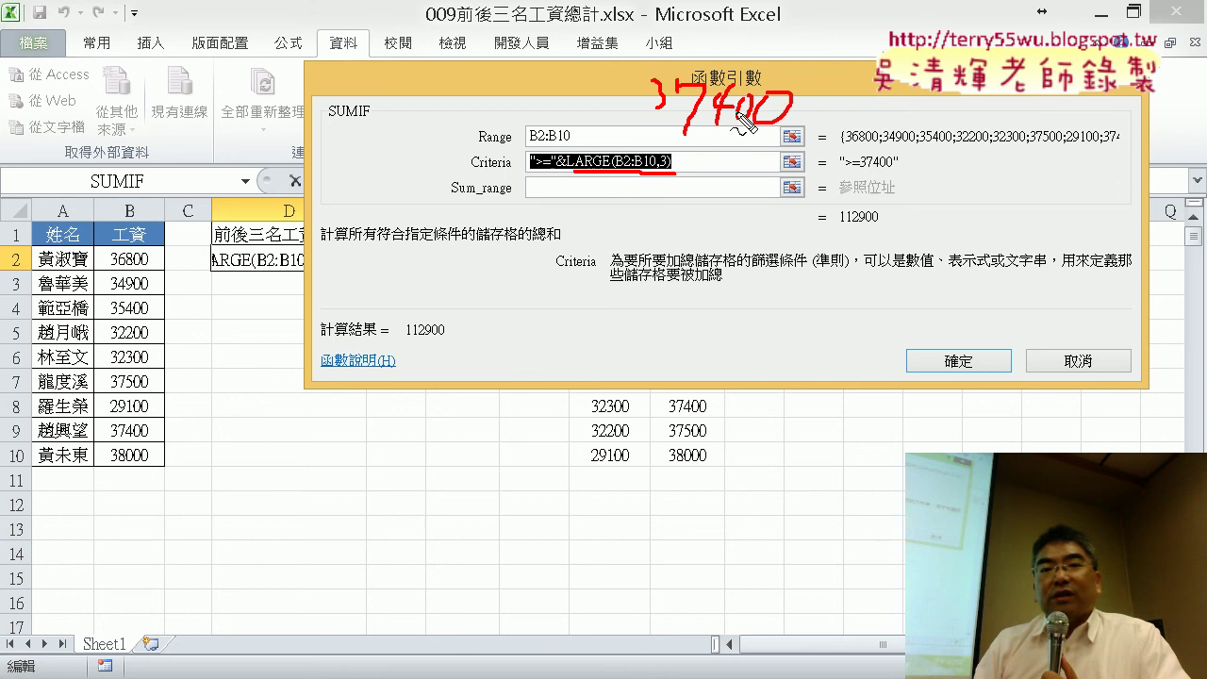
drag(525, 170, 566, 174)
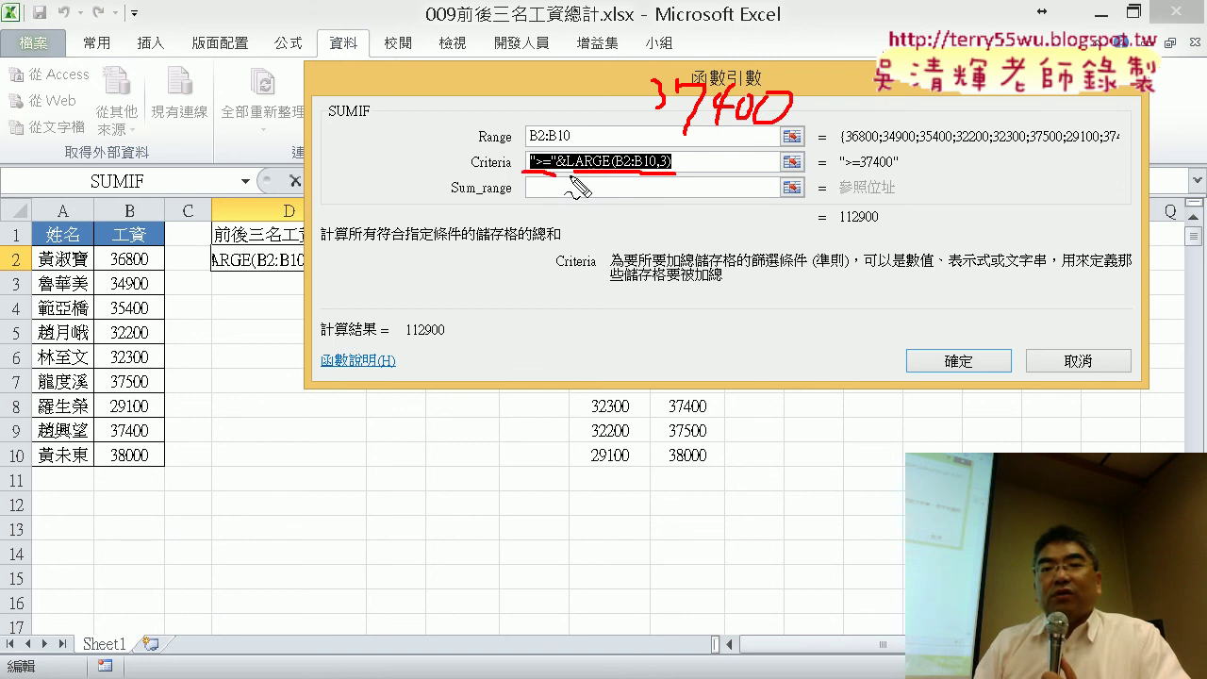
drag(628, 144, 613, 140)
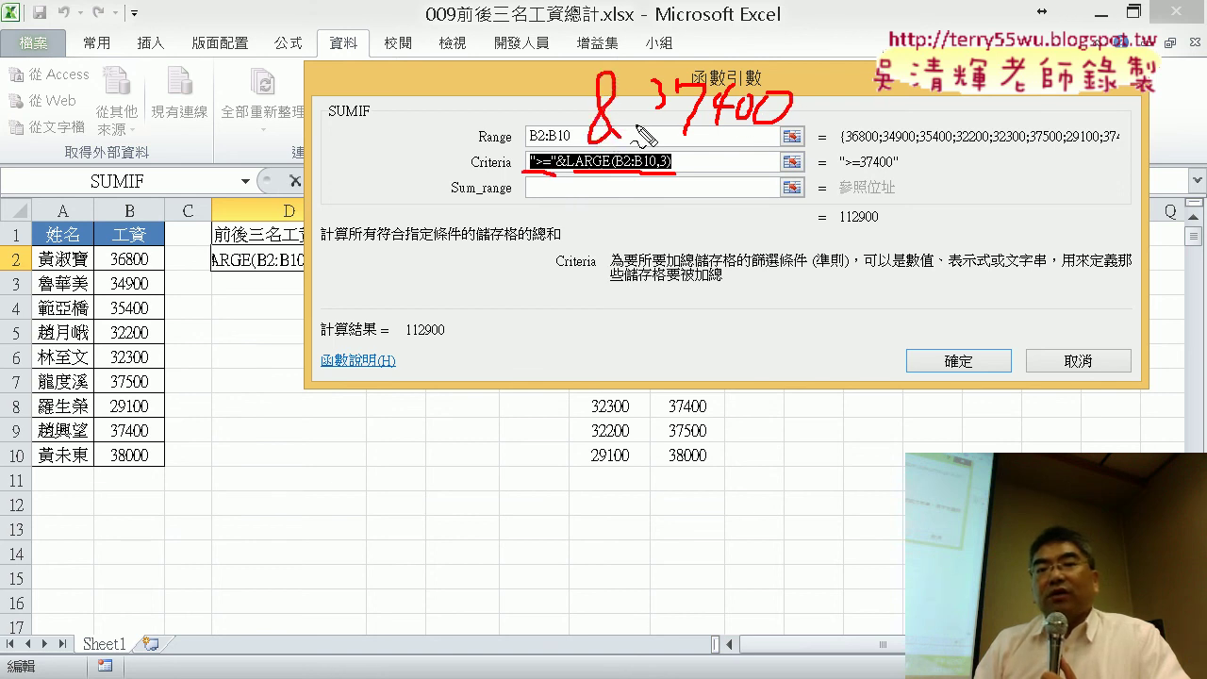
mouse_move(626, 54)
mouse_down()
mouse_move(626, 74)
mouse_move(642, 70)
mouse_up()
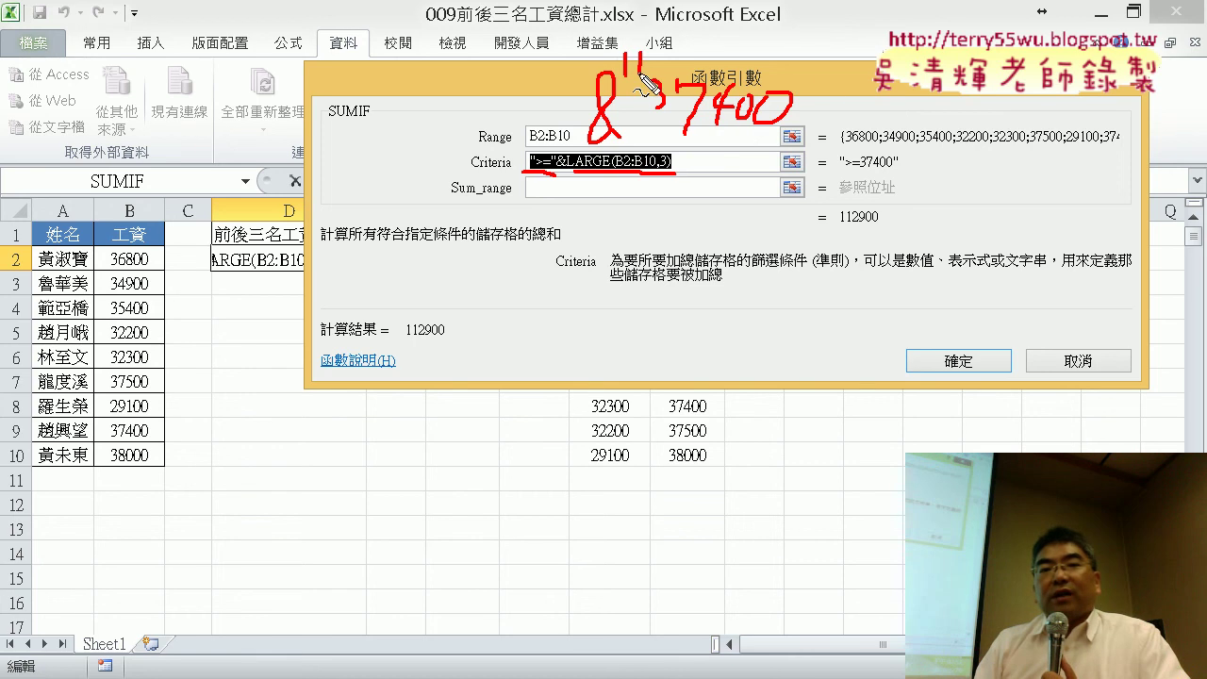
mouse_move(800, 57)
mouse_down()
mouse_move(797, 83)
mouse_move(810, 81)
mouse_up()
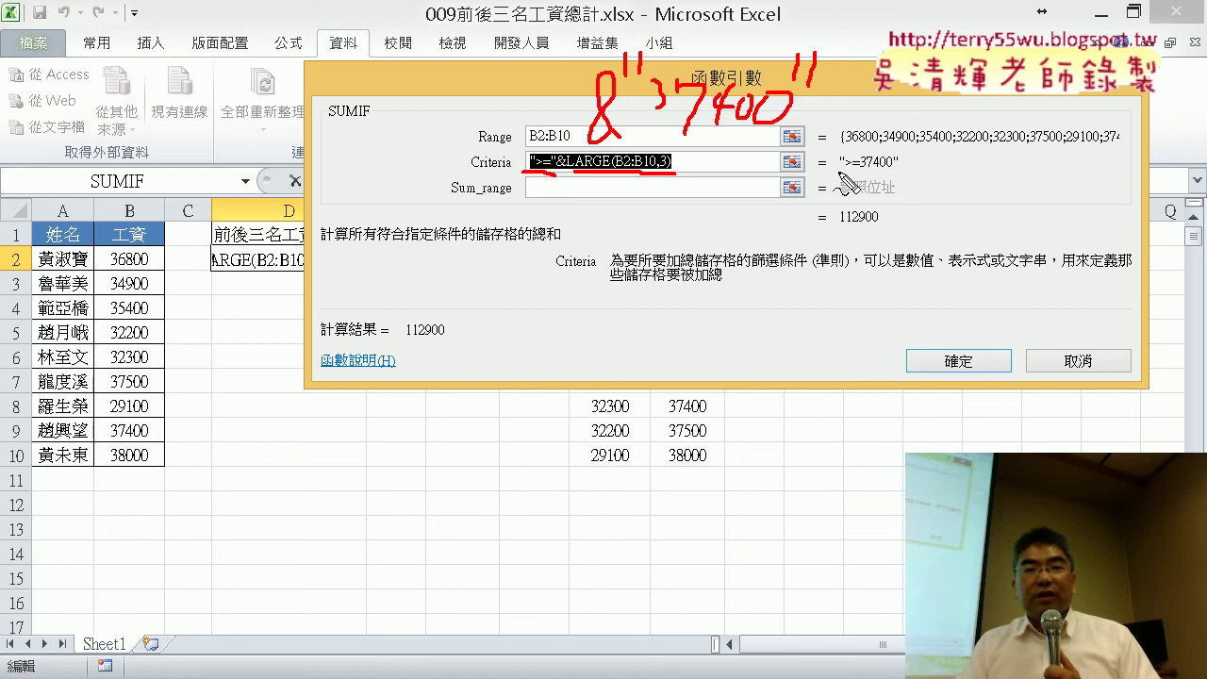
mouse_move(843, 180)
mouse_down()
mouse_move(842, 144)
mouse_move(834, 184)
mouse_up()
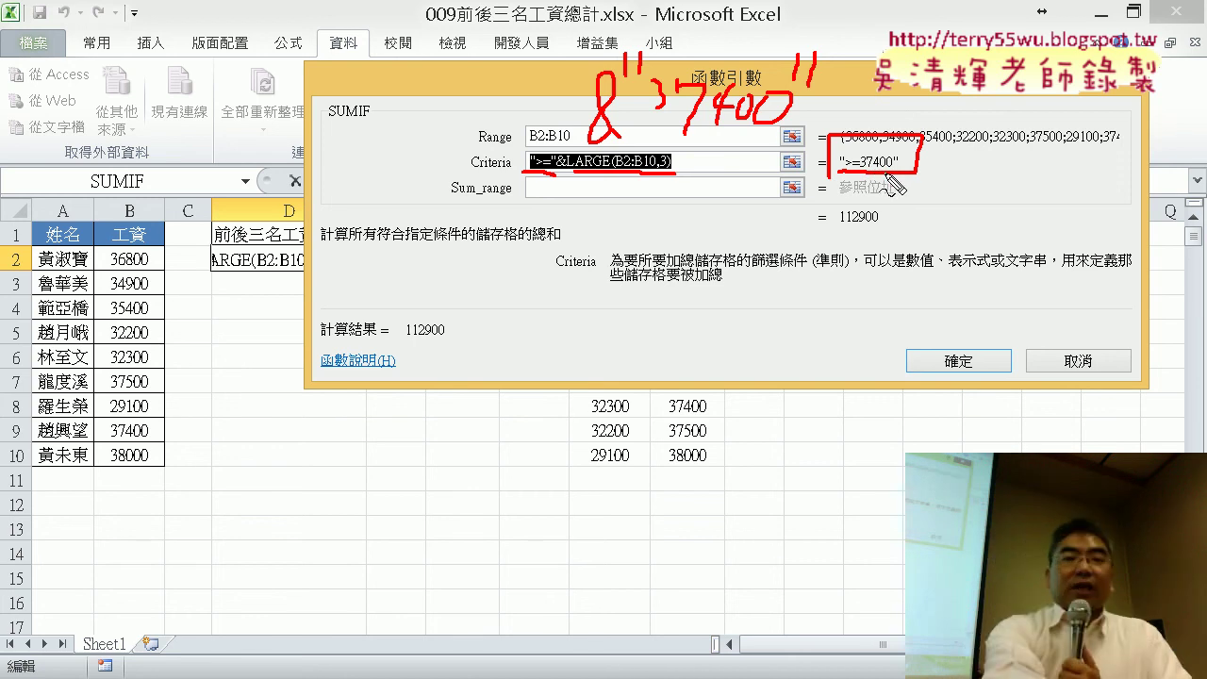
key(Escape)
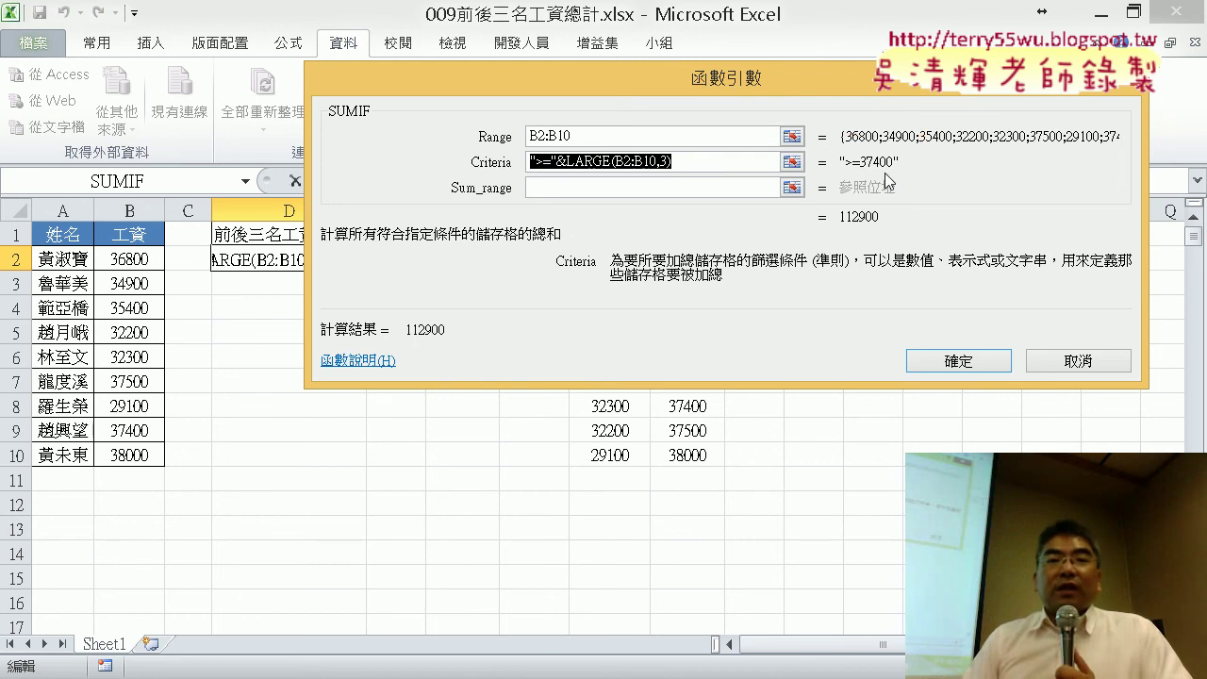
- Leave D2's SUMIF Sum_range empty so it sums B2:B10 directly, returning 112900
click(557, 189)
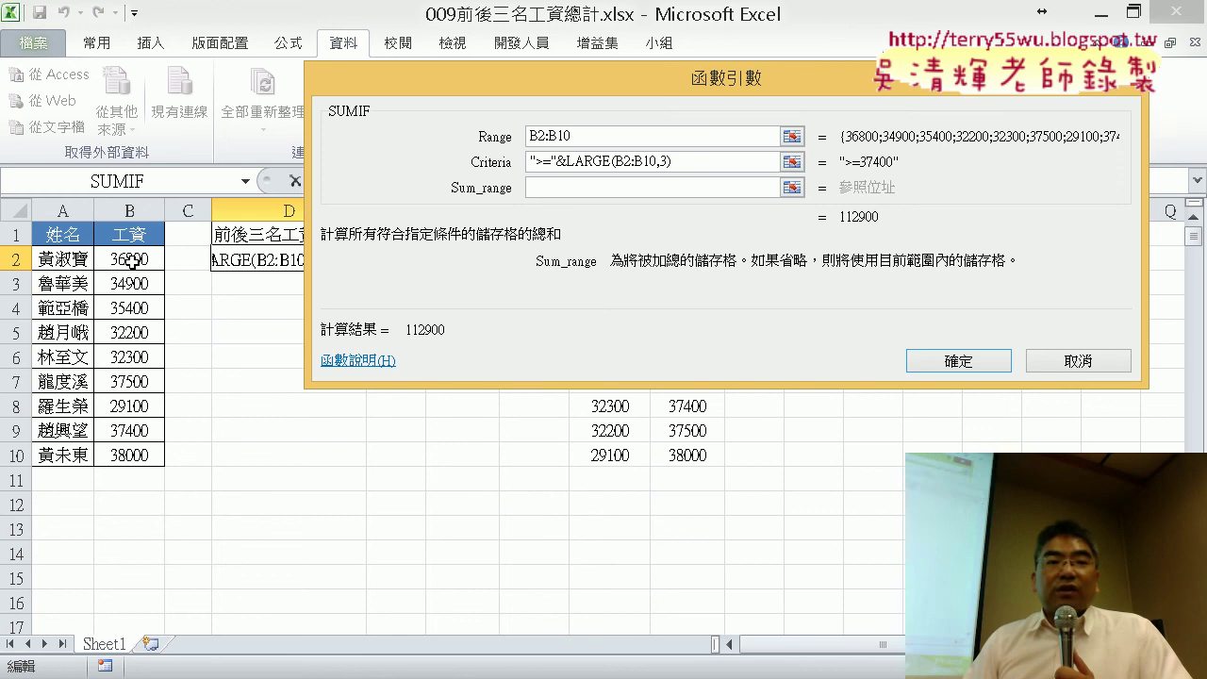
drag(122, 260, 132, 456)
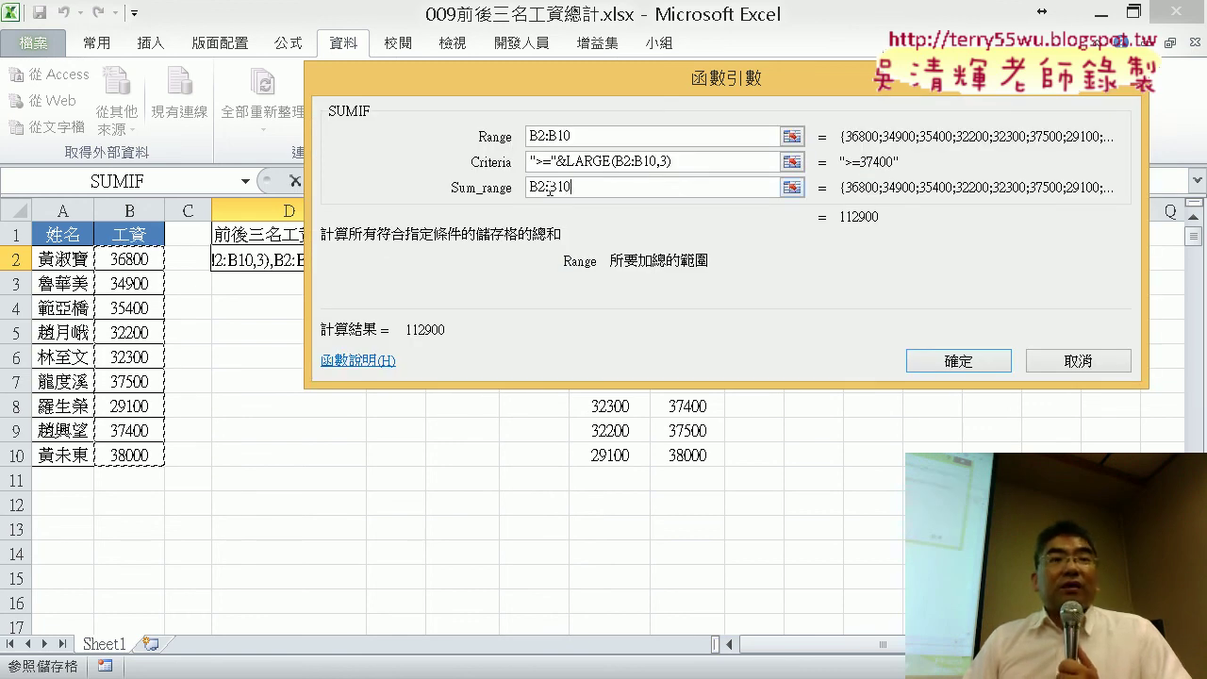
click(492, 192)
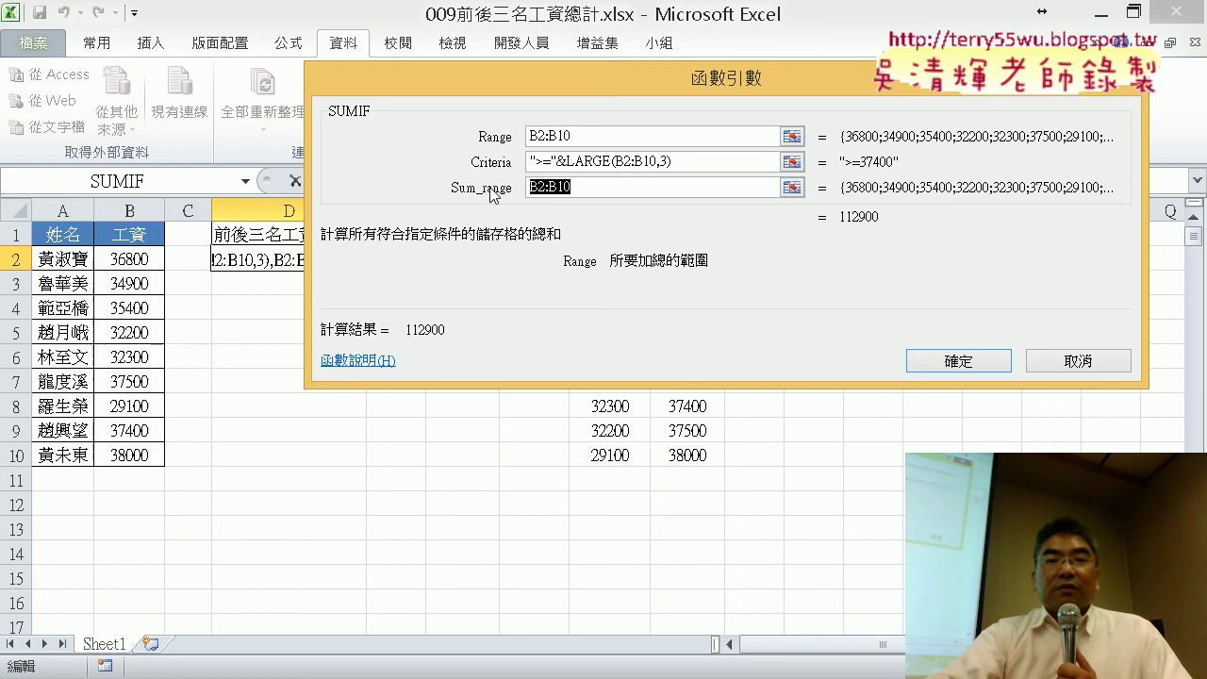
key(Delete)
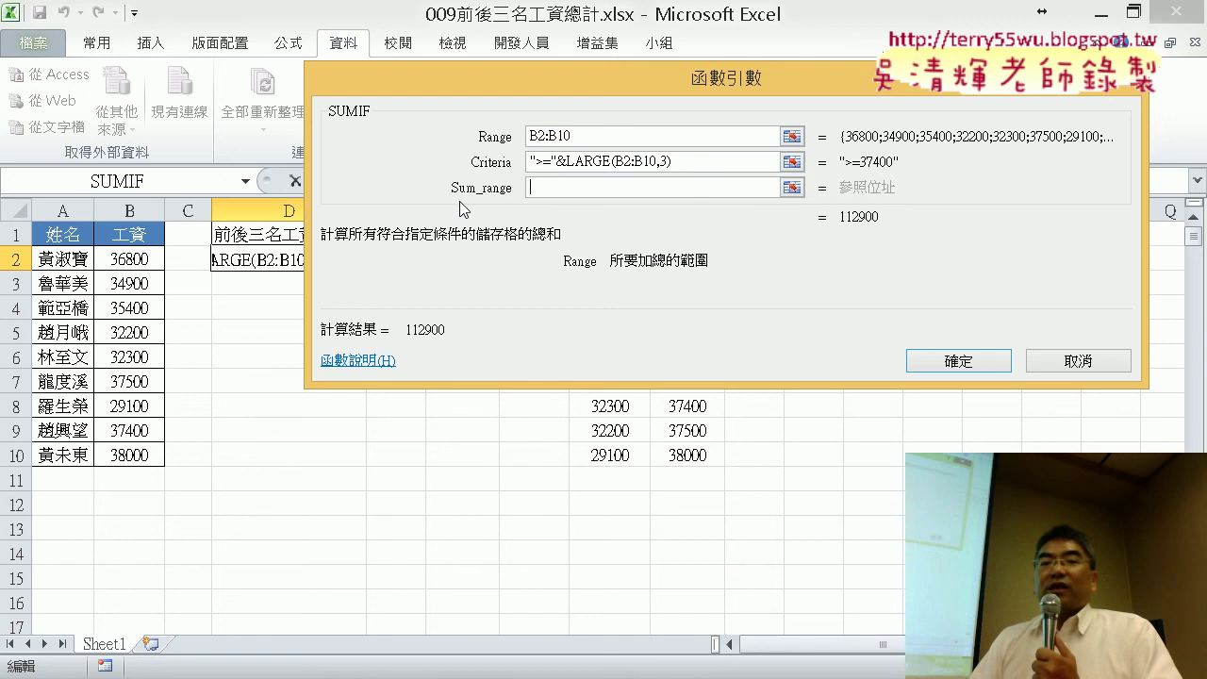
click(981, 366)
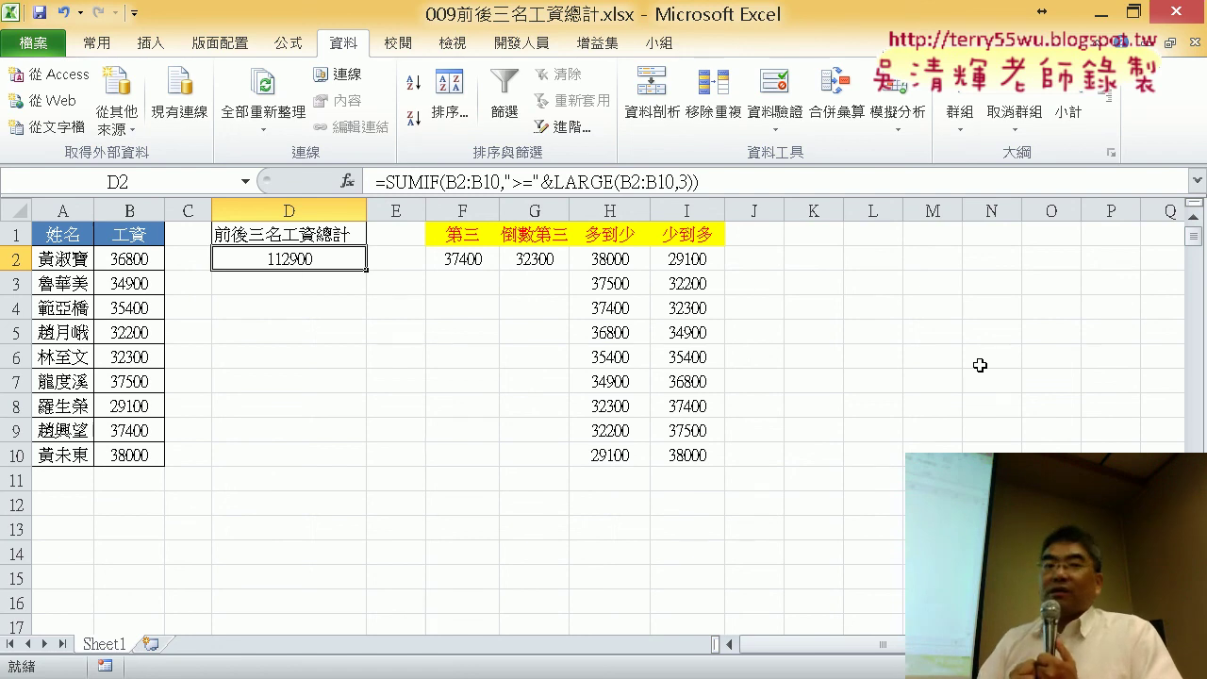
- Review D2's SUMIF criteria, then select the SUMIF expression in the formula bar
click(410, 181)
click(349, 182)
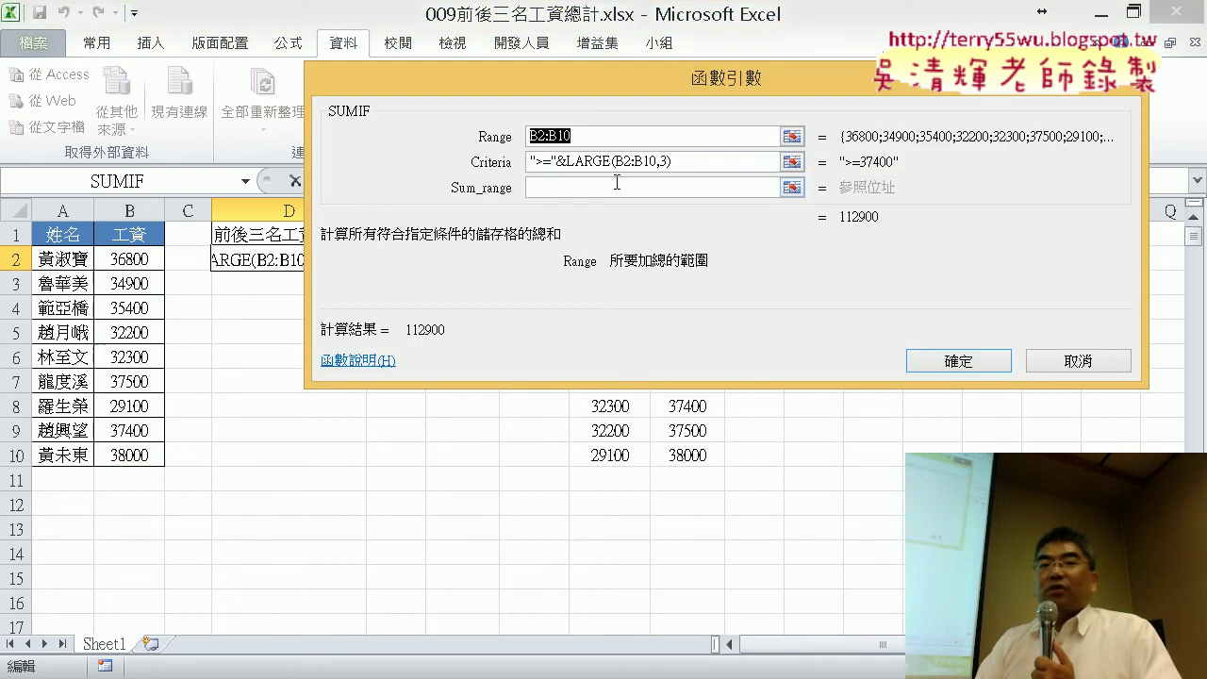
click(694, 162)
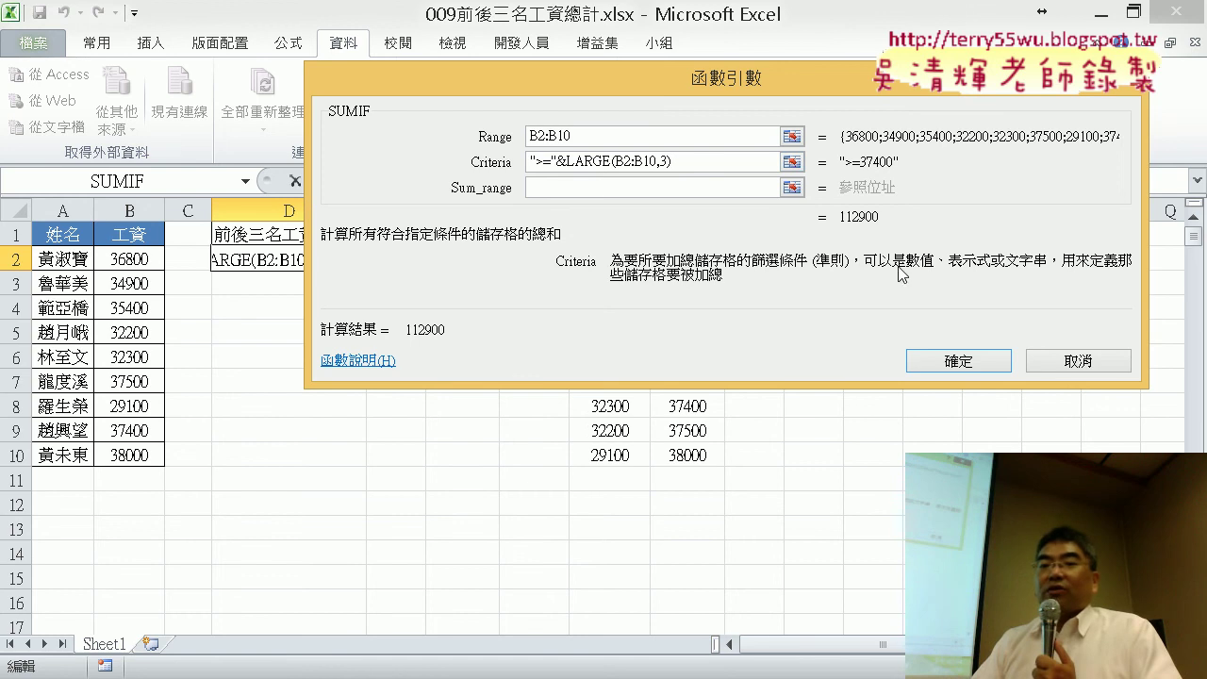
key(Return)
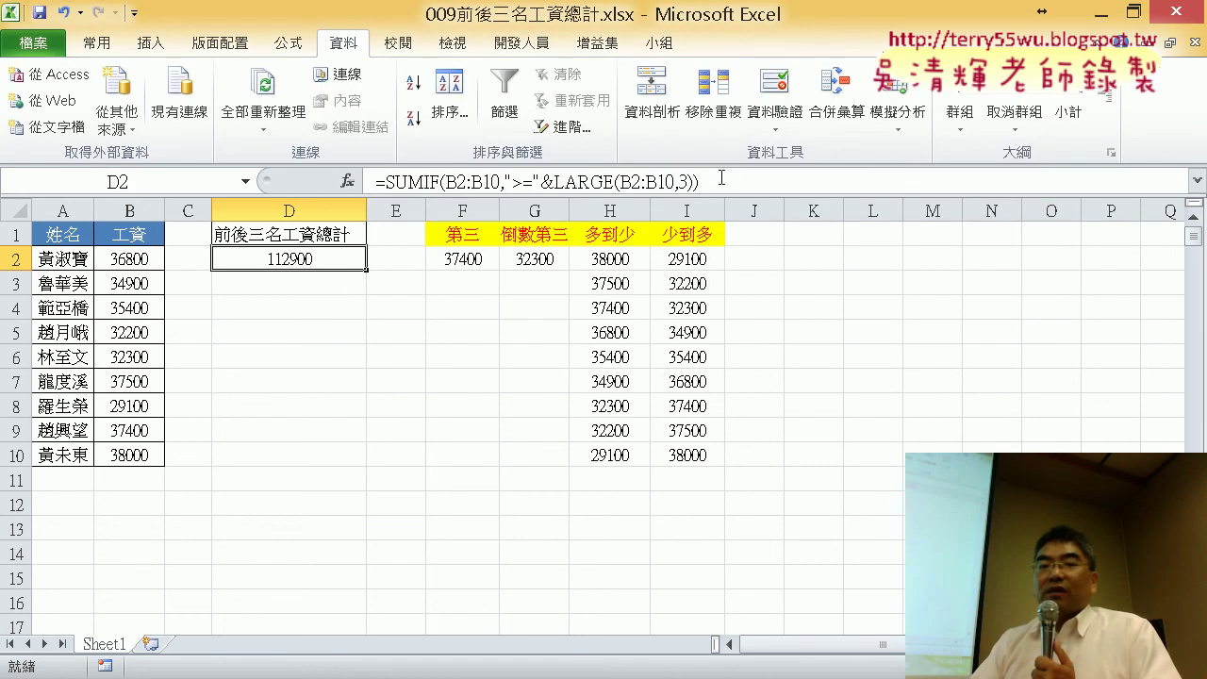
drag(721, 179, 384, 181)
- Append a copied SUMIF using "<=" and SMALL(B2:B10,3) to D2, totalling 206500
right_click(425, 186)
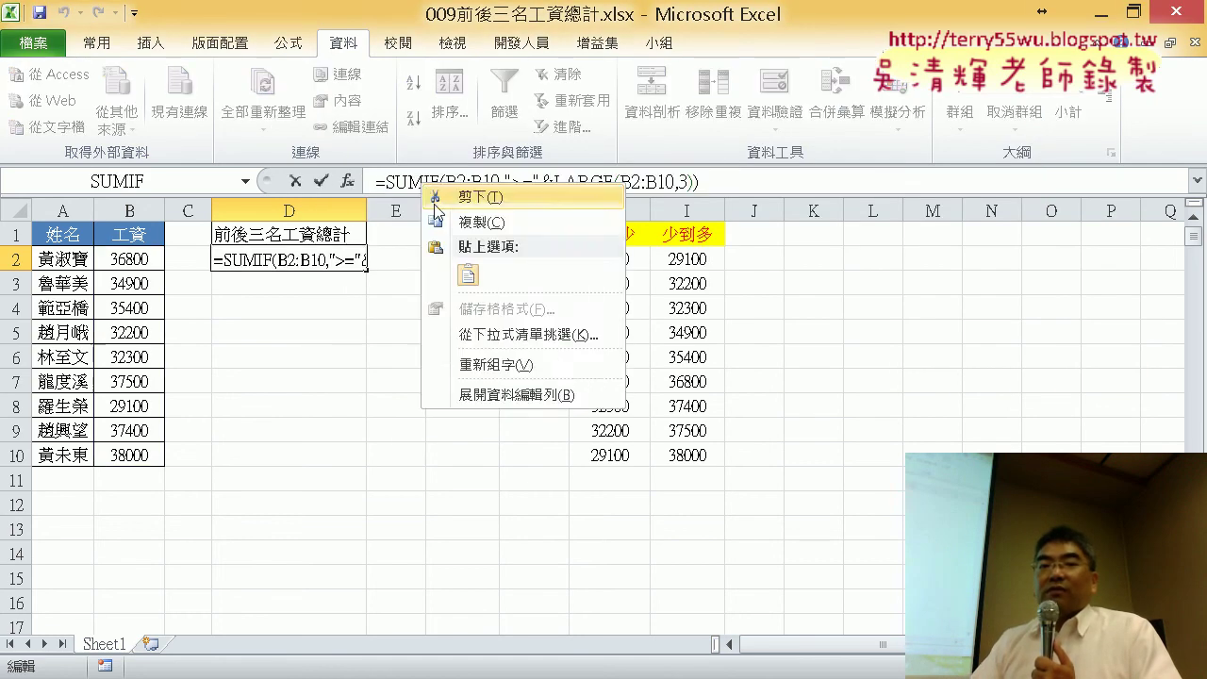
click(443, 221)
click(752, 180)
text(+)
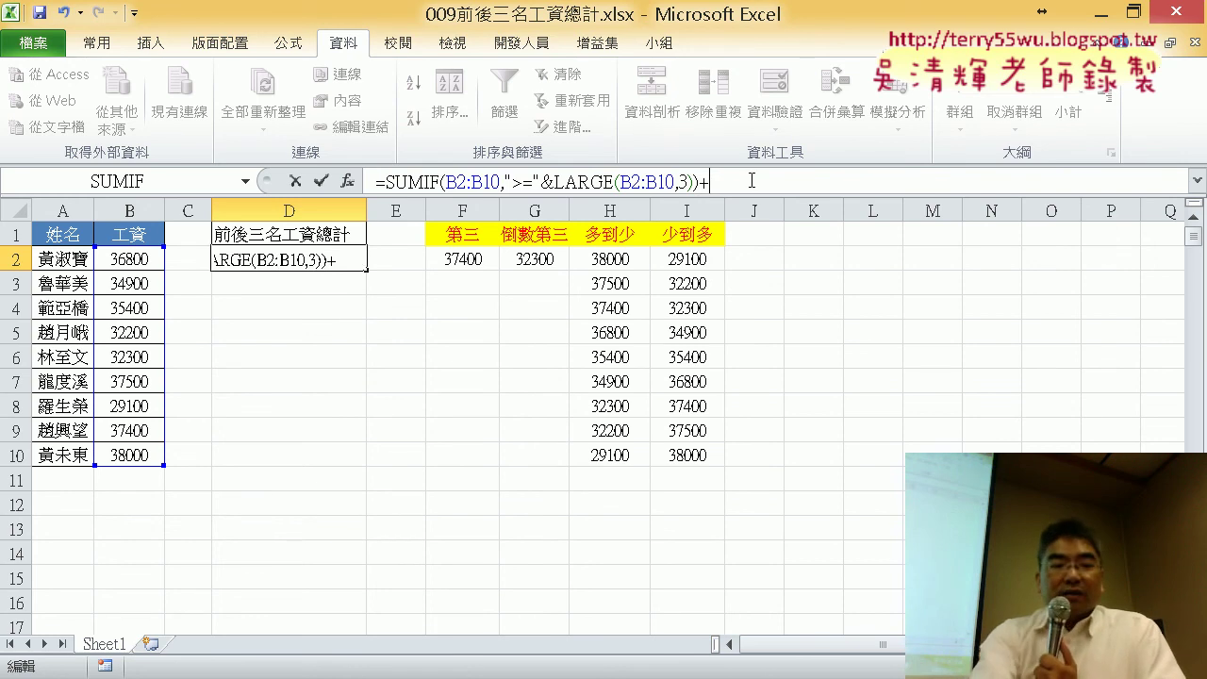
key(ctrl+v)
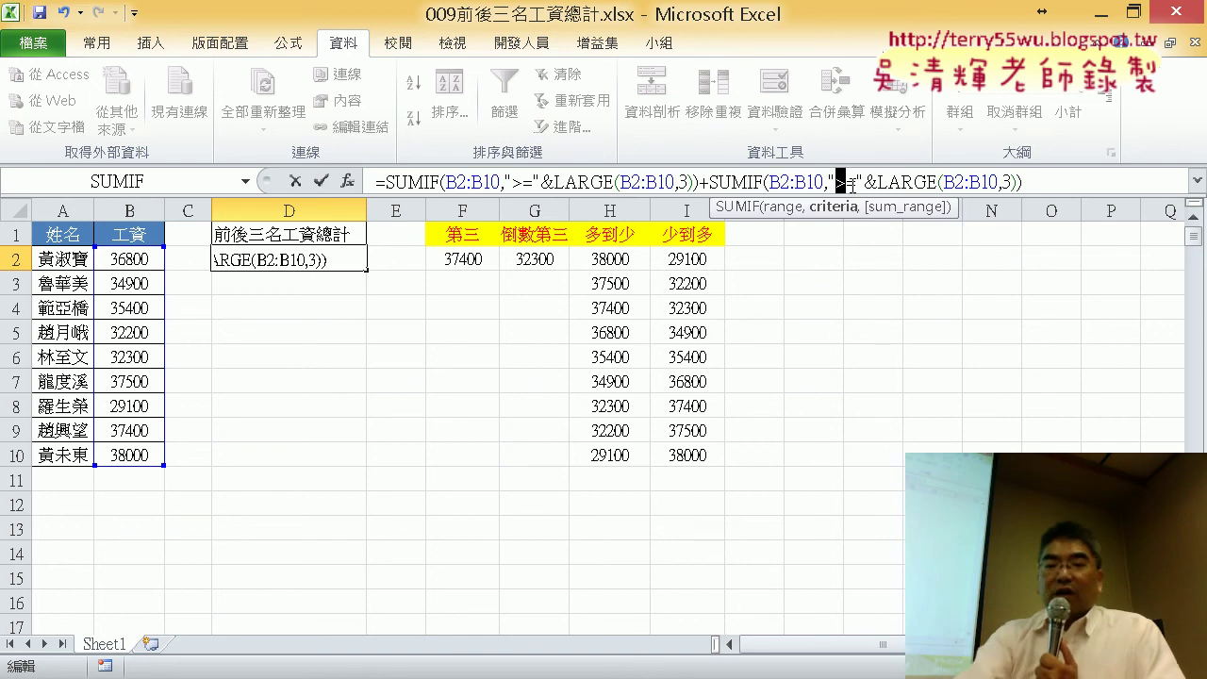
text(<)
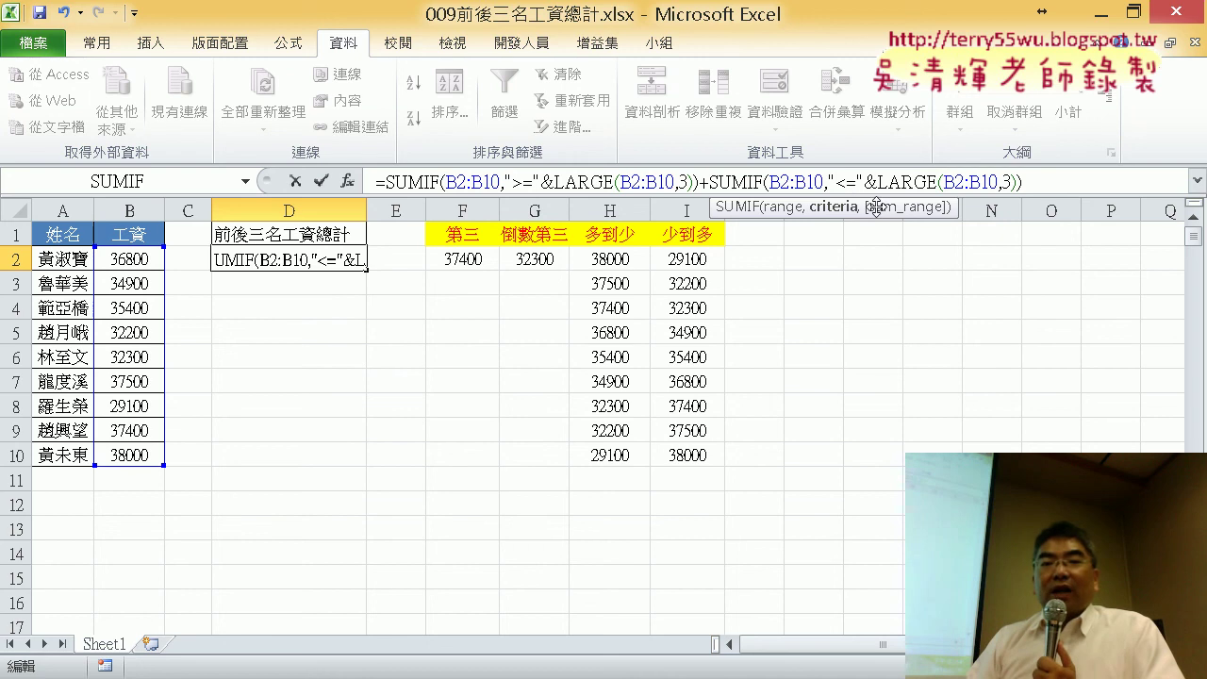
drag(880, 181, 939, 186)
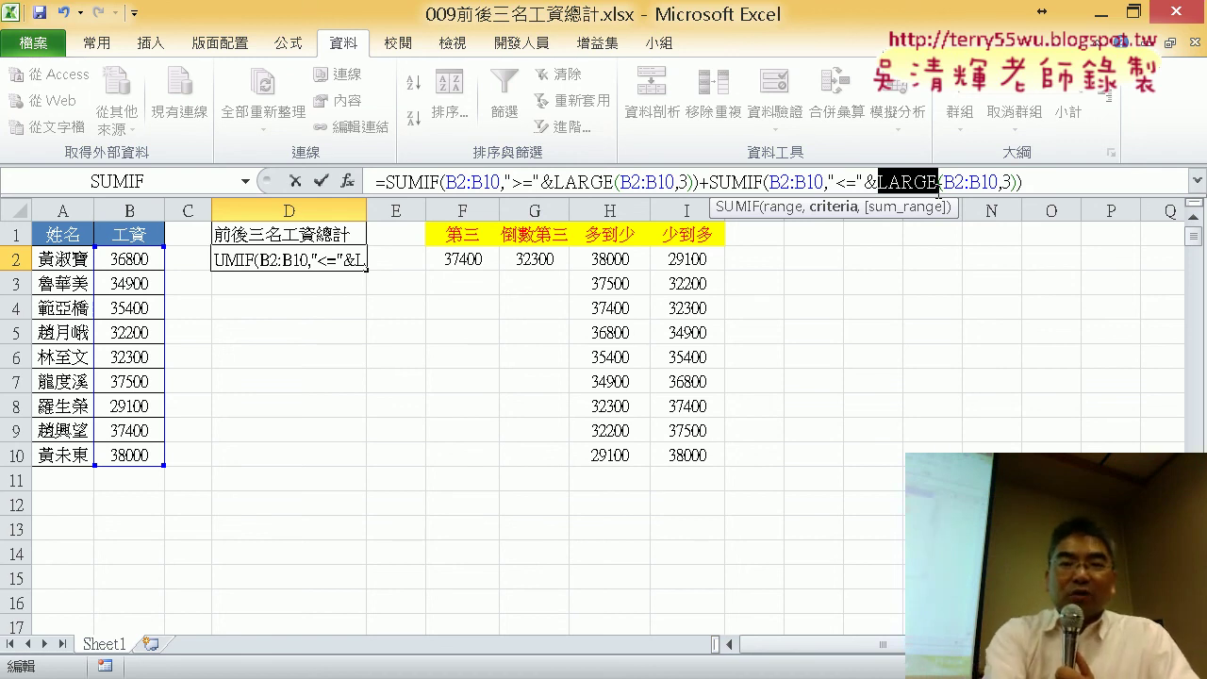
text(sm)
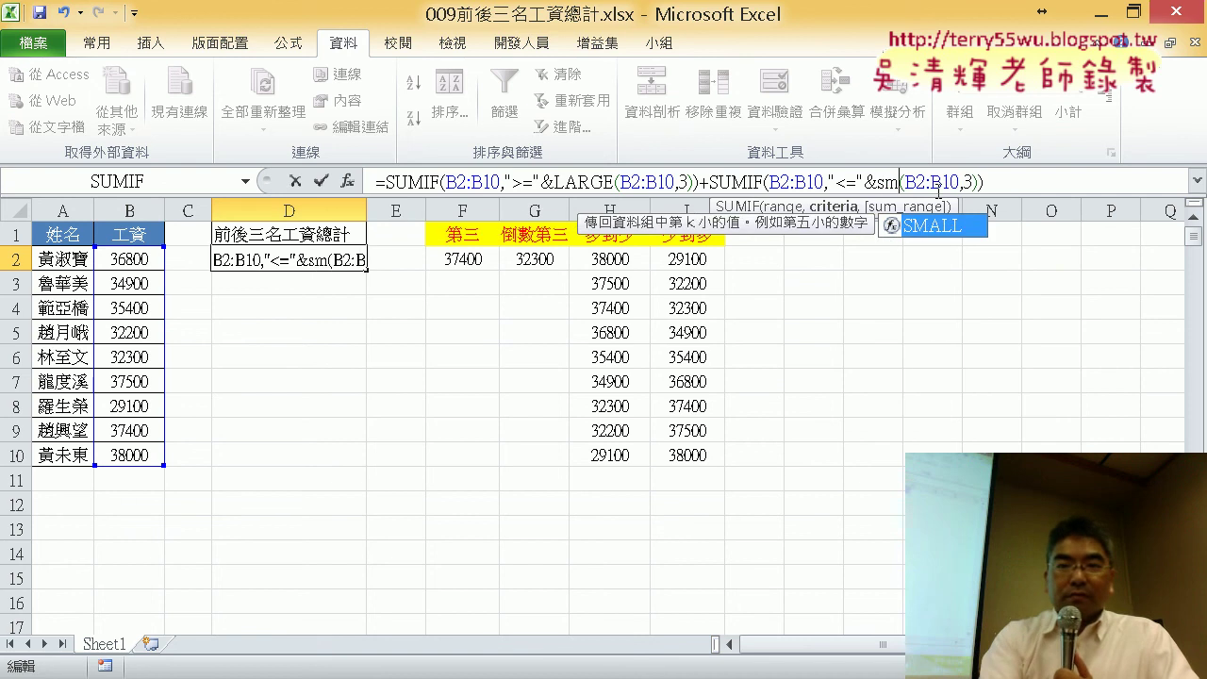
text(all)
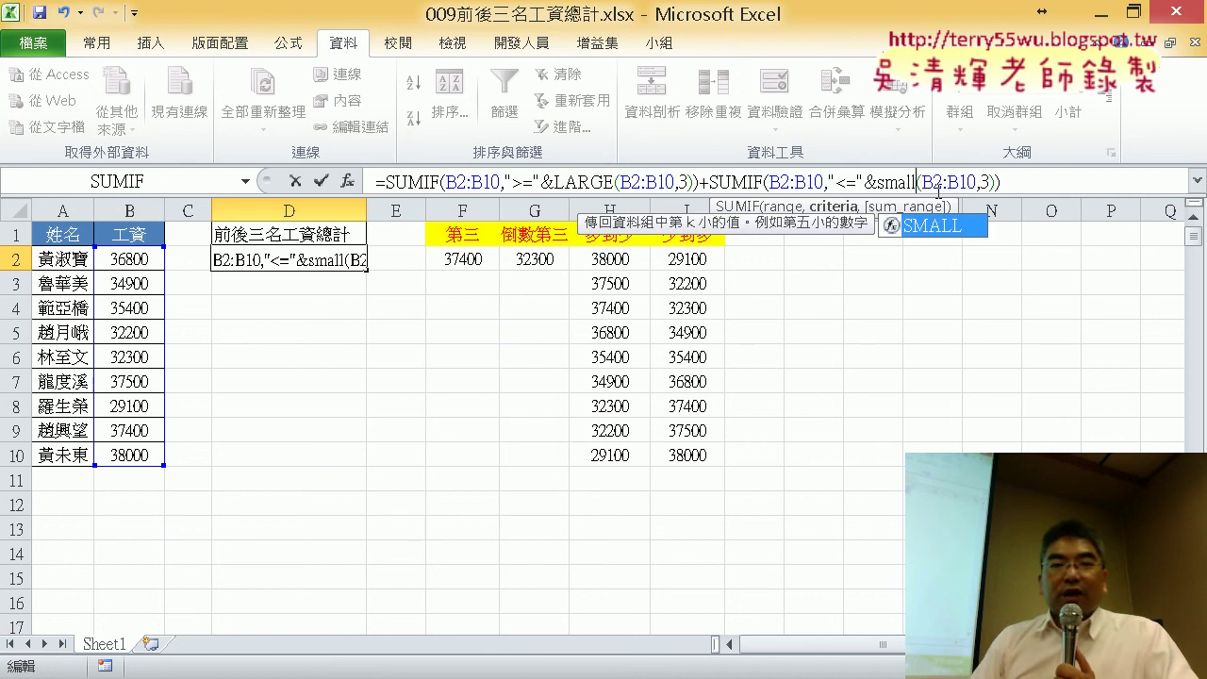
click(322, 182)
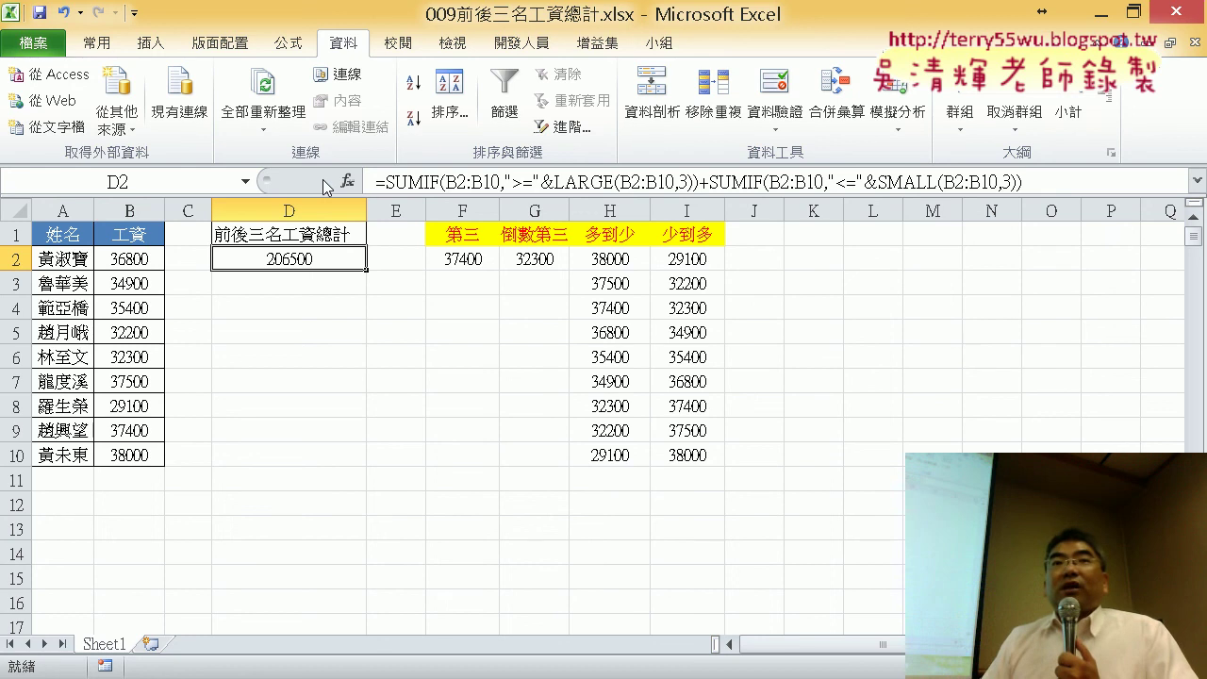
- After checking H2's formula, duplicate Sheet1 and rename the copy VBA
click(596, 262)
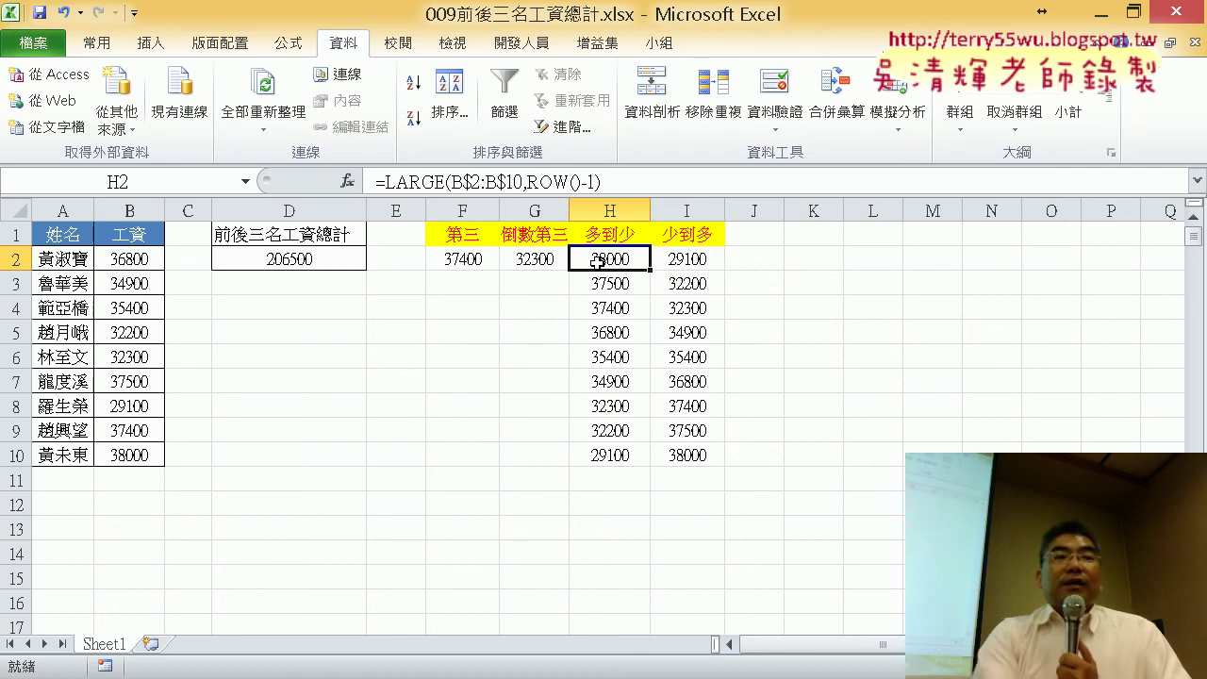
click(317, 259)
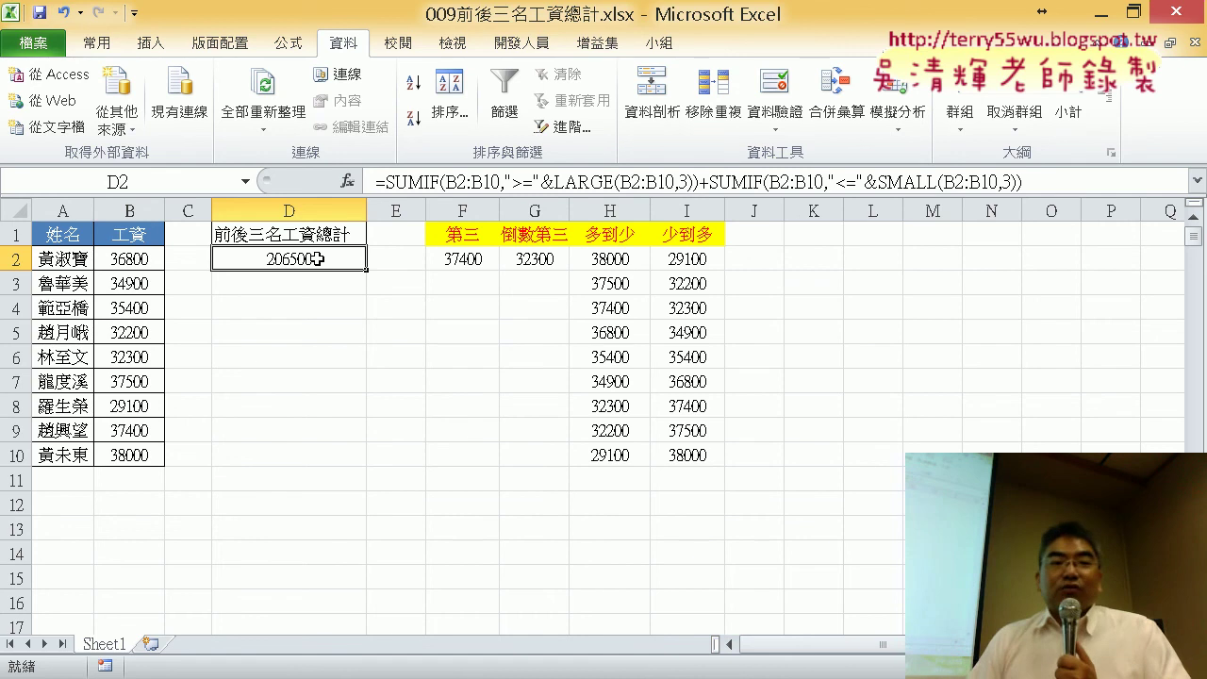
drag(122, 645, 174, 645)
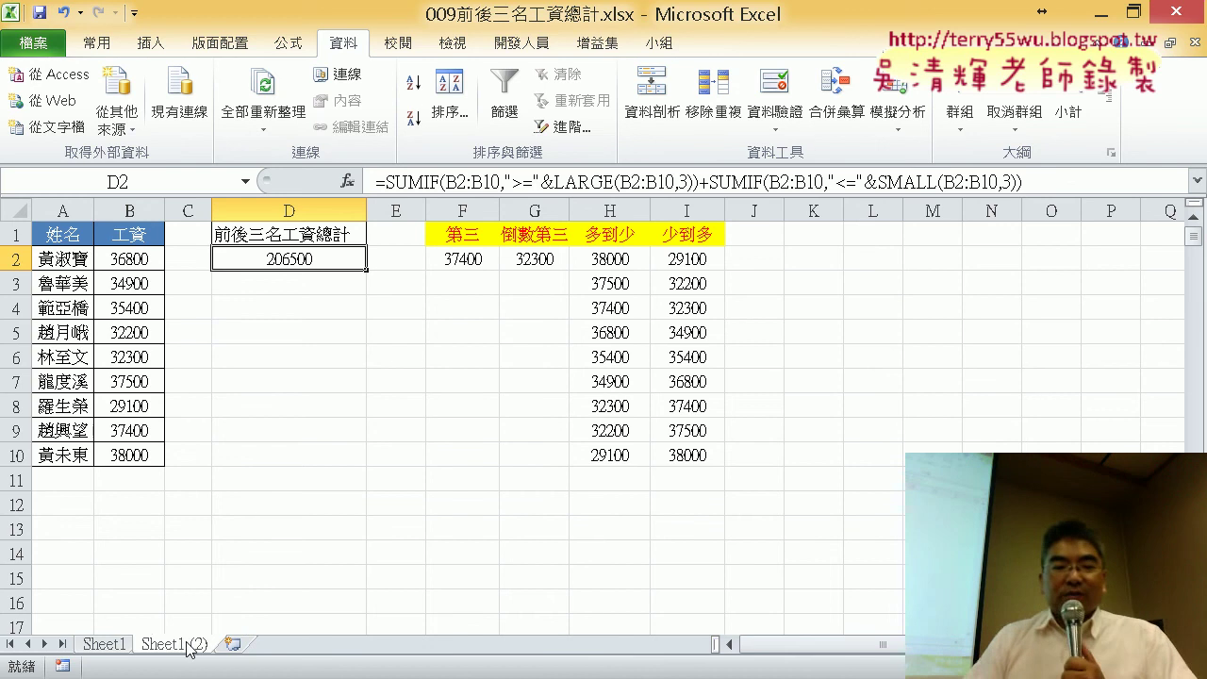
double_click(187, 643)
text(V)
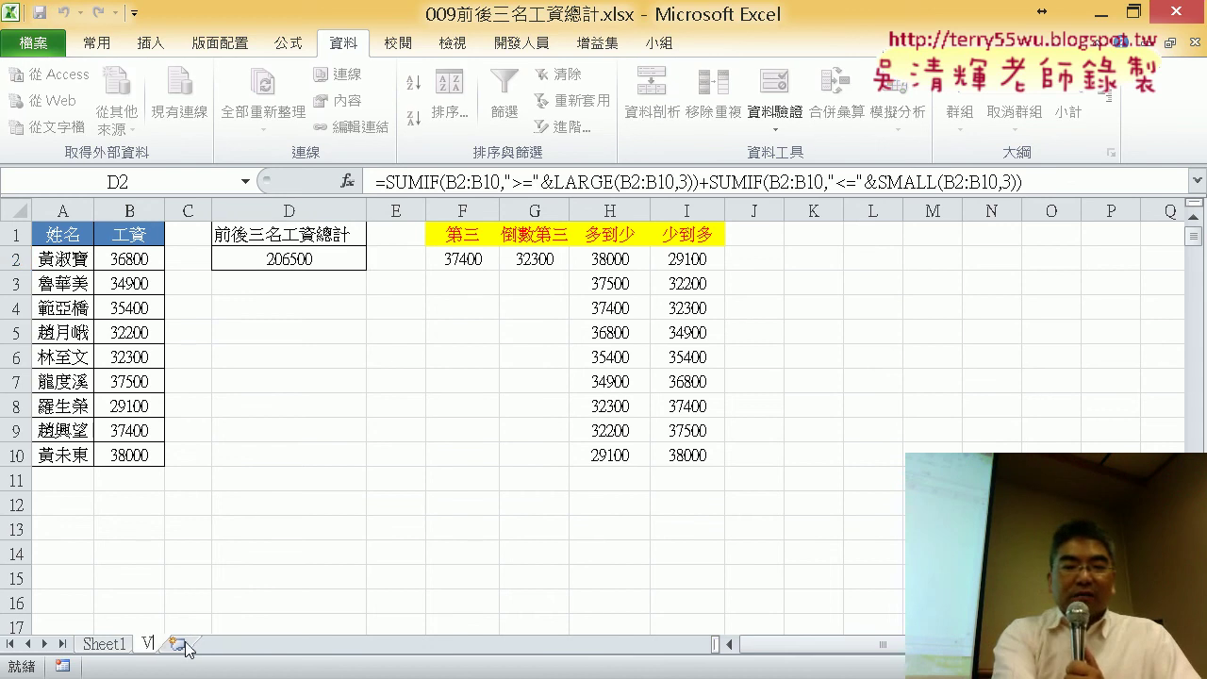
text(BA)
key(Return)
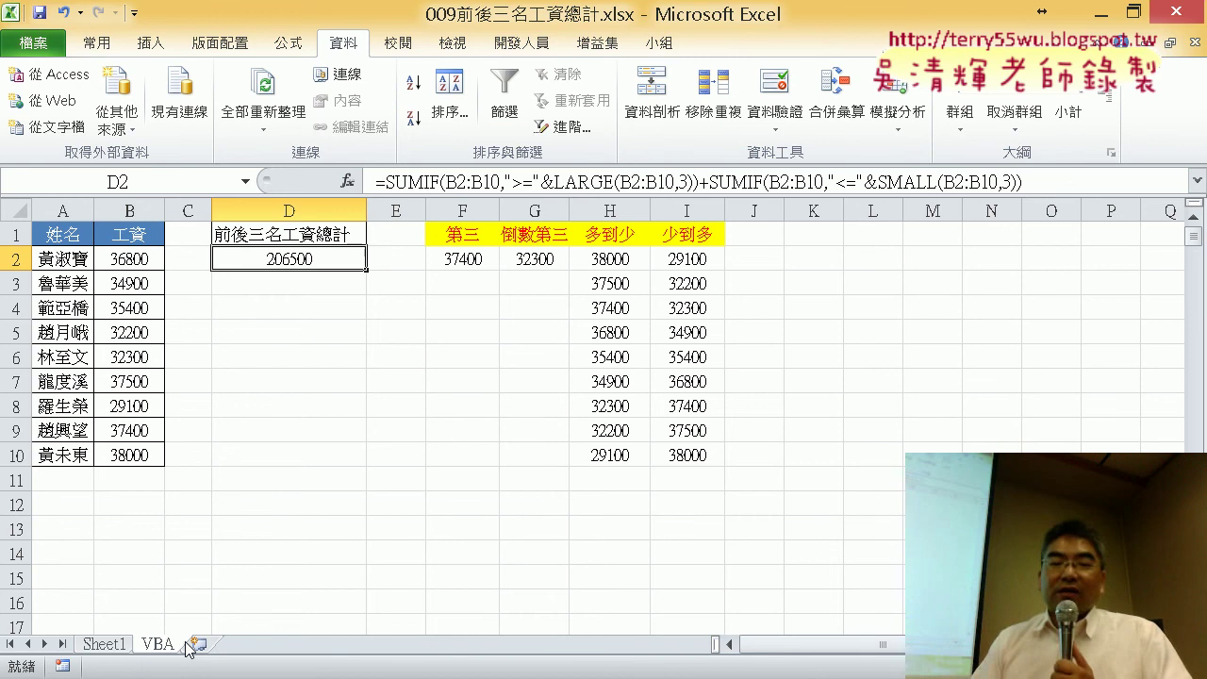
- Switch to PowerPoint and scroll to slide 101 showing the SUMIF and LARGE/SMALL formulas
key(alt+Tab)
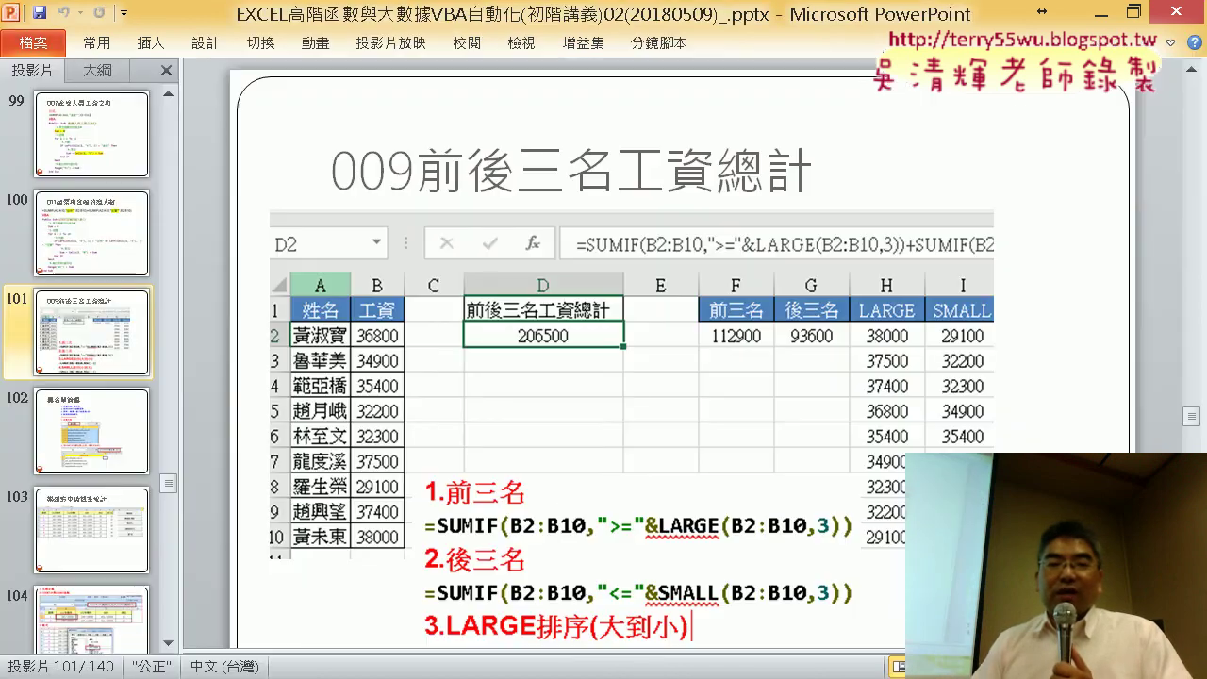
scroll(571, 505, down, 1)
scroll(576, 505, down, 1)
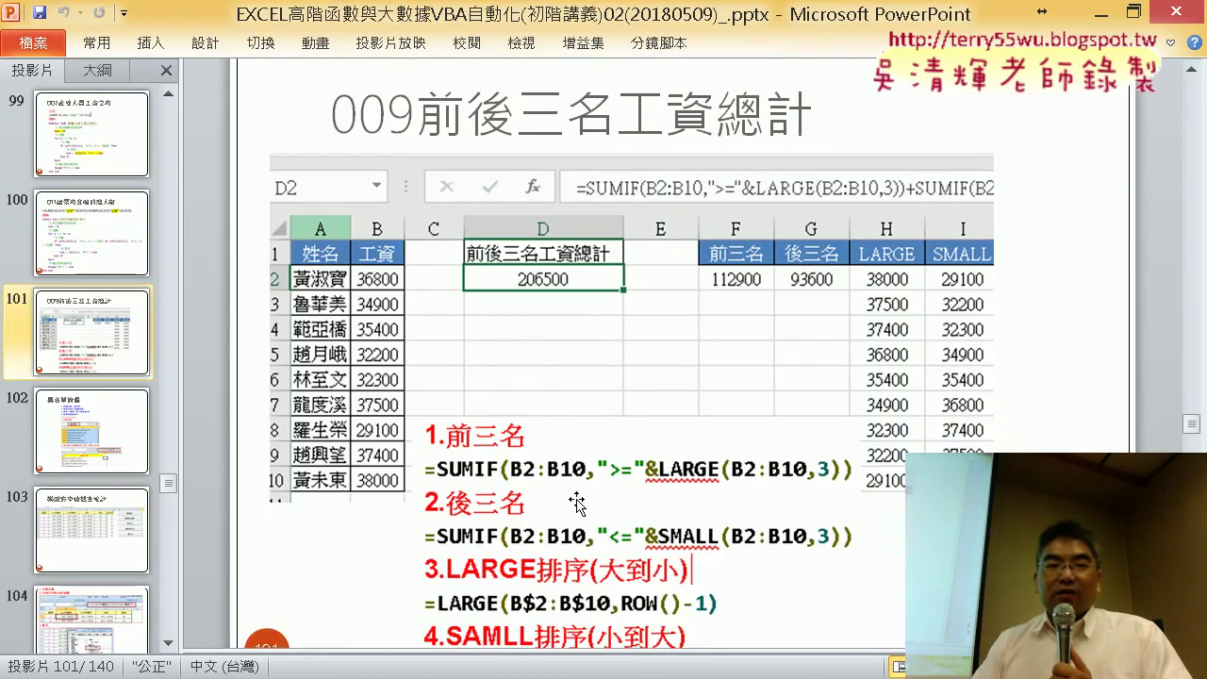
scroll(579, 504, down, 2)
scroll(579, 505, down, 2)
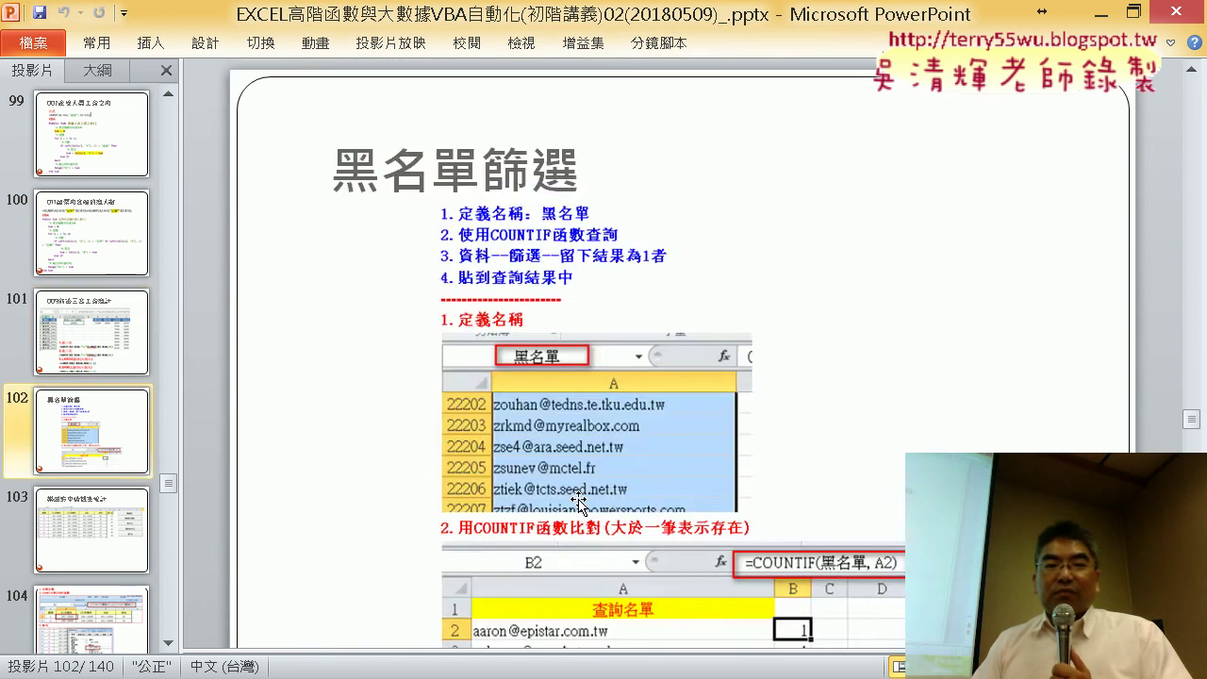
scroll(579, 505, up, 10)
scroll(579, 505, down, 1)
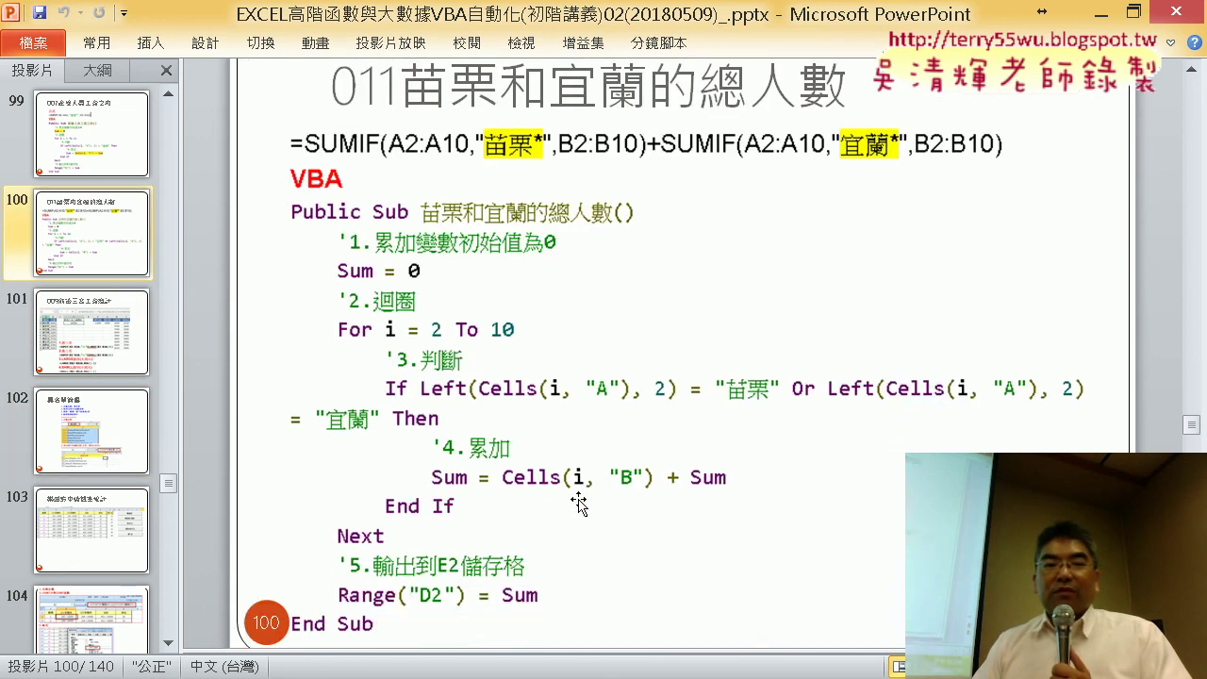
scroll(579, 504, down, 1)
scroll(579, 504, down, 2)
scroll(579, 504, down, 1)
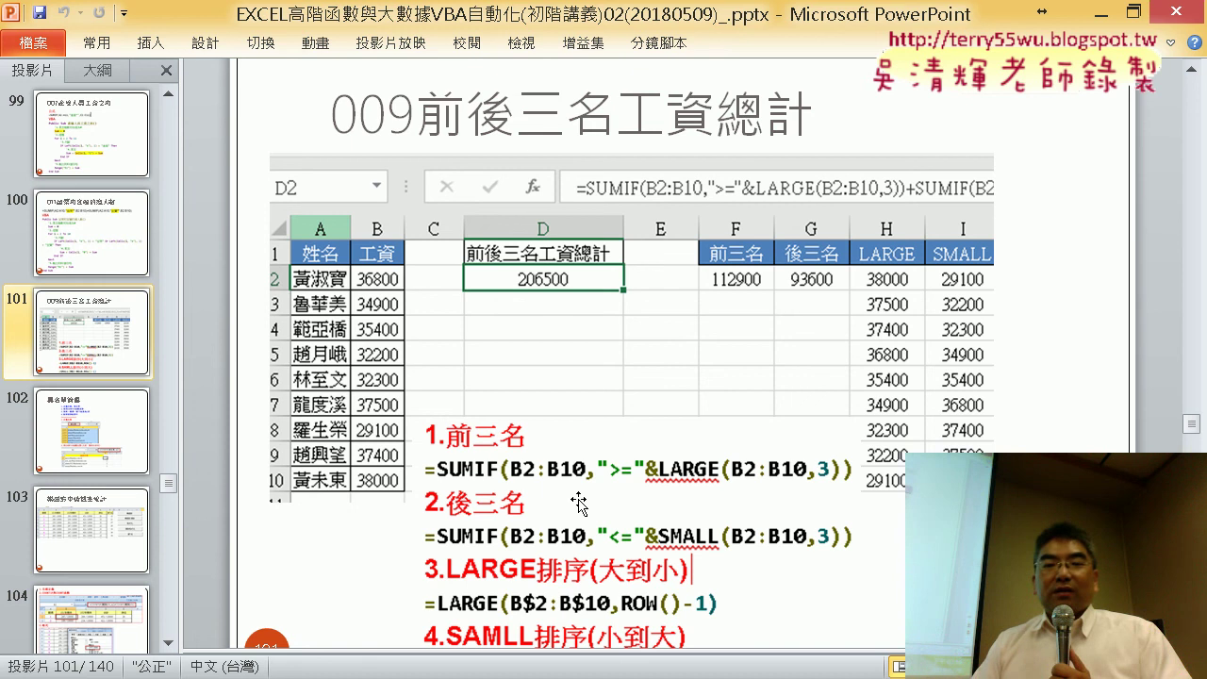
scroll(579, 505, down, 1)
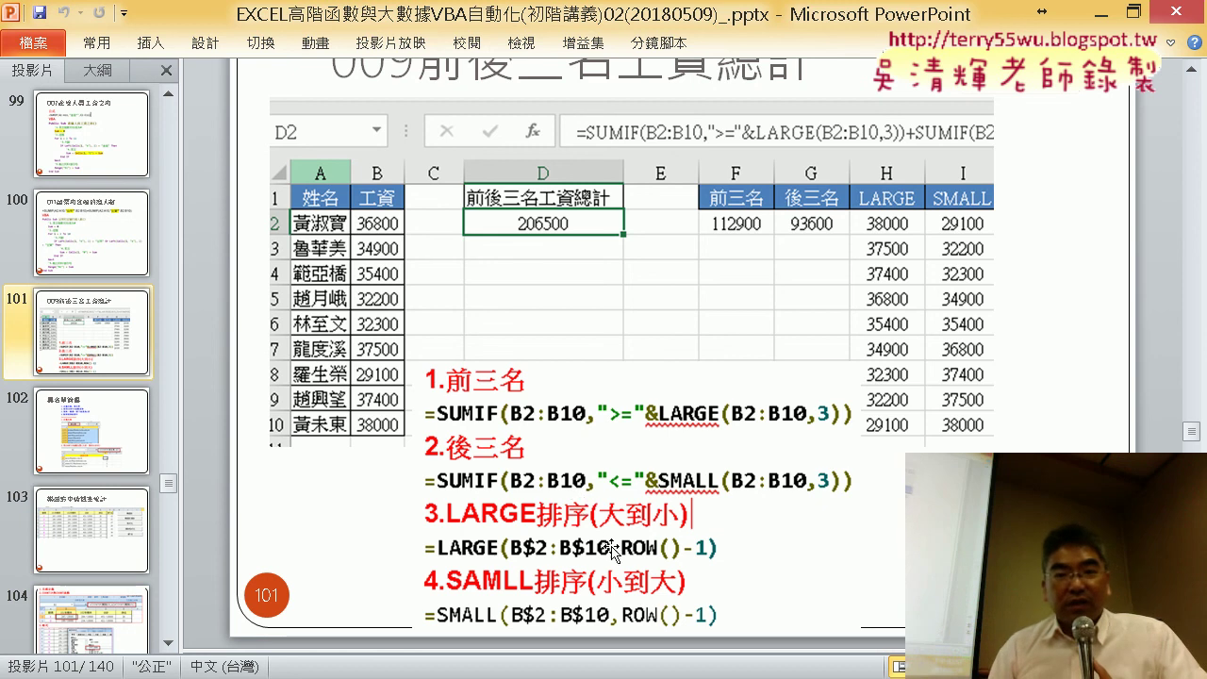
scroll(608, 550, up, 1)
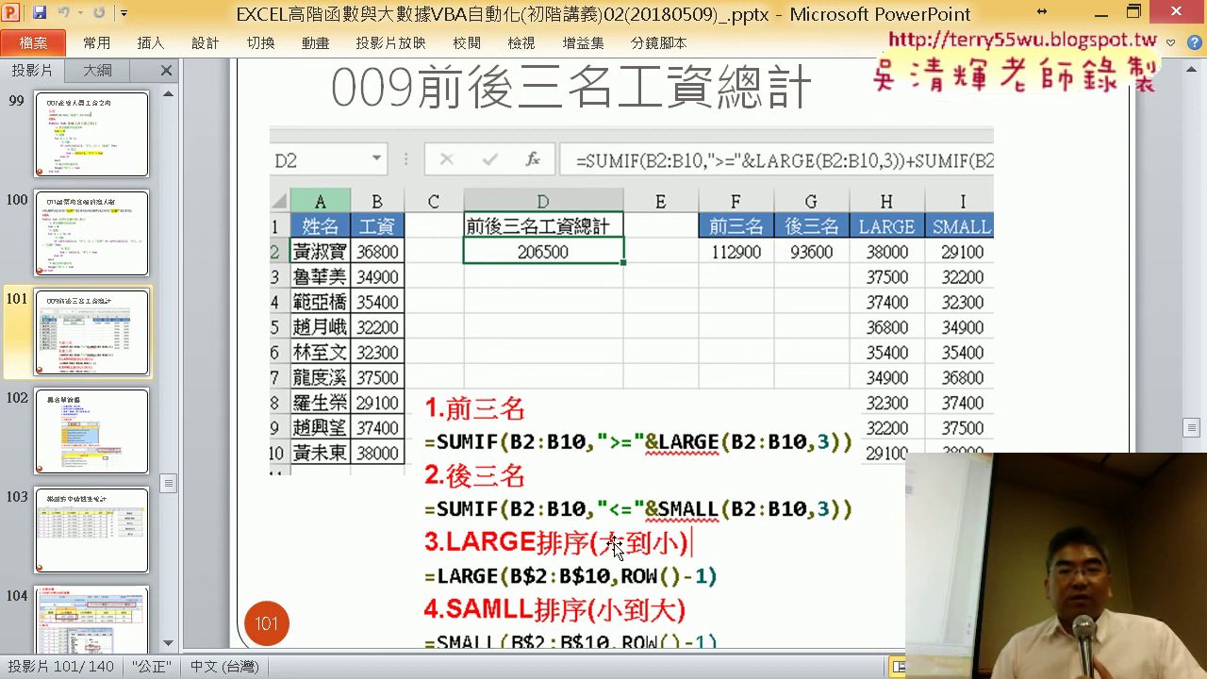